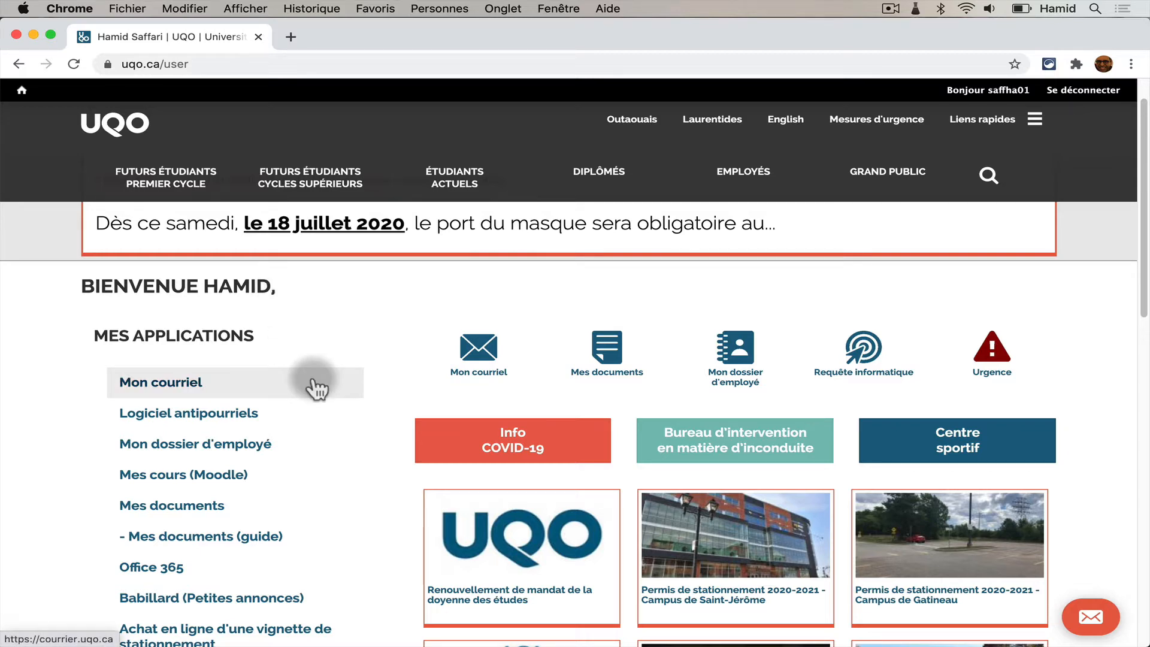
Open Office 365 from the Mes applications list on the university portal and accept the external-site notice.
{"action": "scroll", "coordinate": [314, 389], "scroll_direction": "down", "scroll_amount": 1}
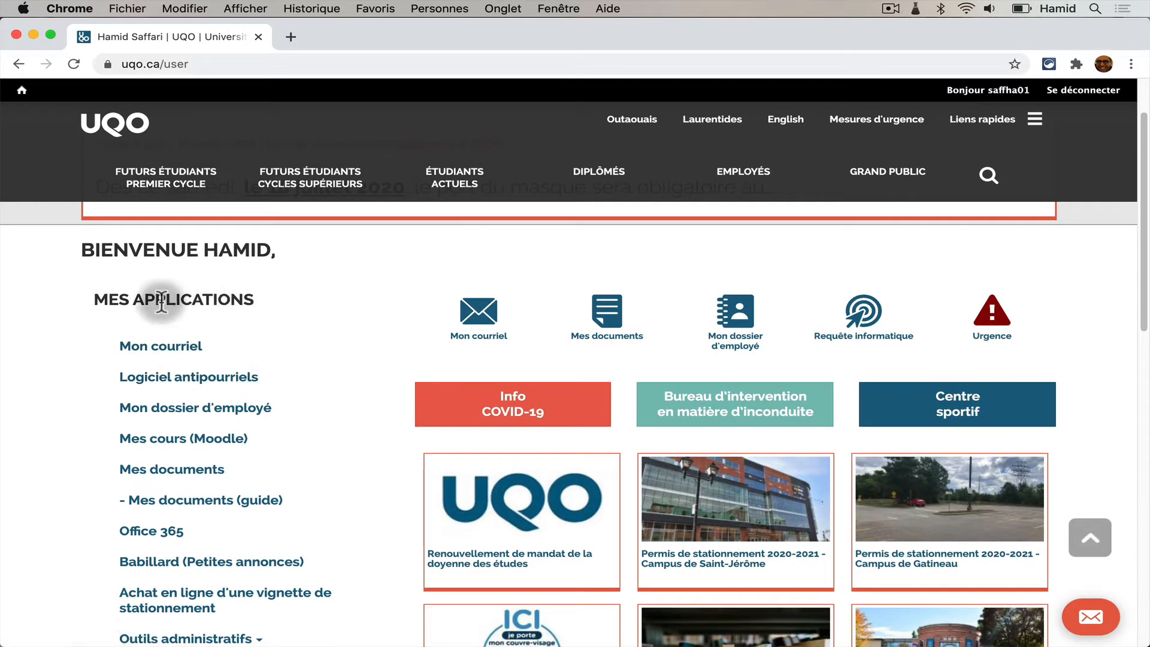
{"action": "scroll", "coordinate": [74, 424], "scroll_direction": "down", "scroll_amount": 1}
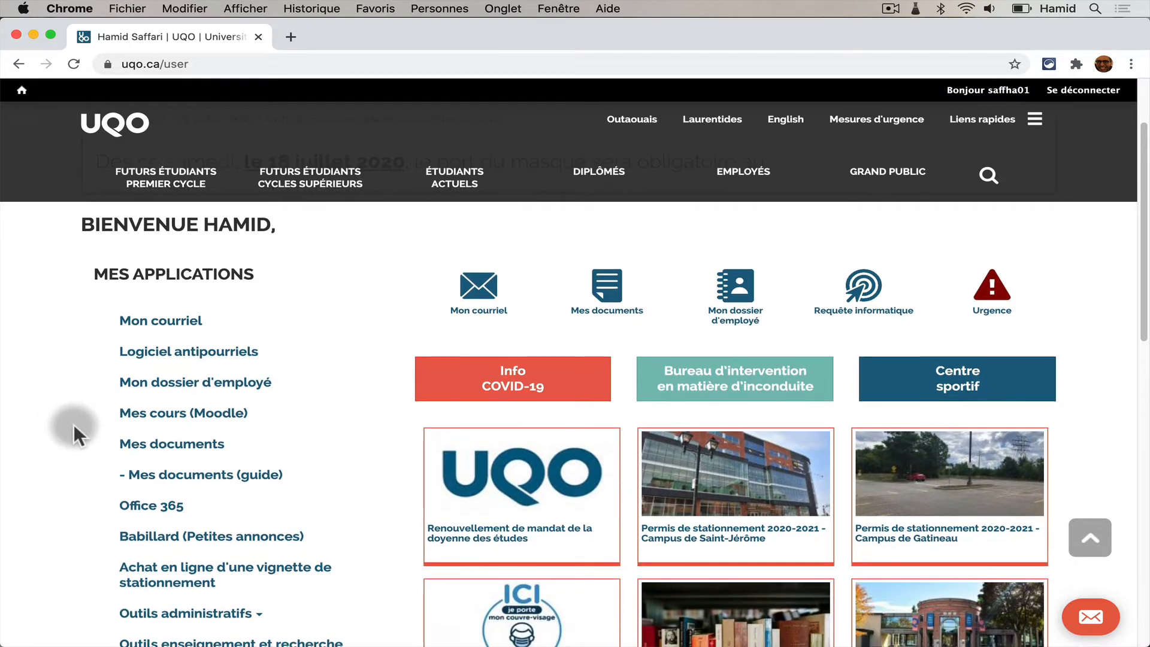
{"action": "left_click", "coordinate": [161, 506]}
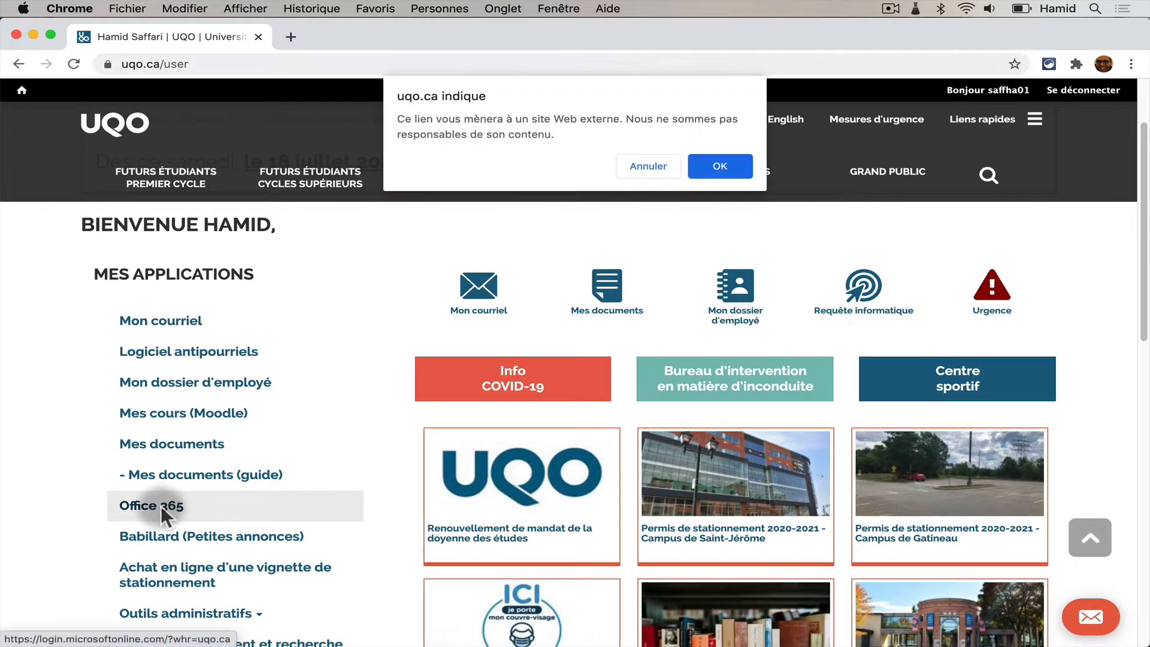
{"action": "left_click", "coordinate": [713, 167]}
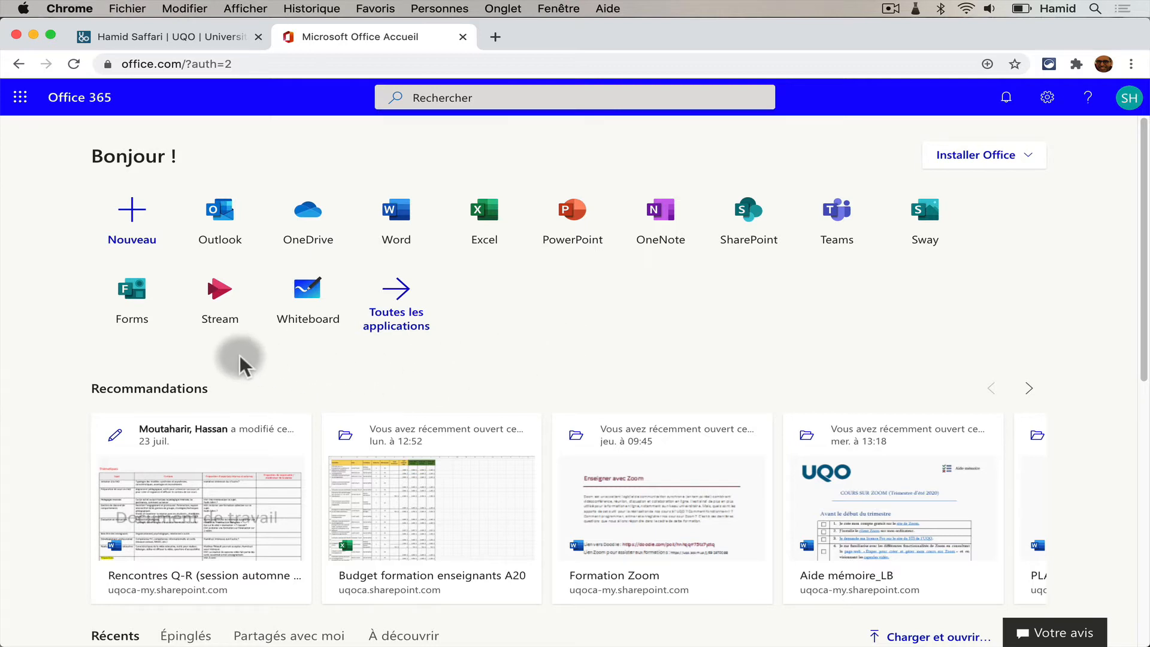
Open Stream from the Office 365 home page and create a new screen recording.
{"action": "left_click", "coordinate": [224, 300]}
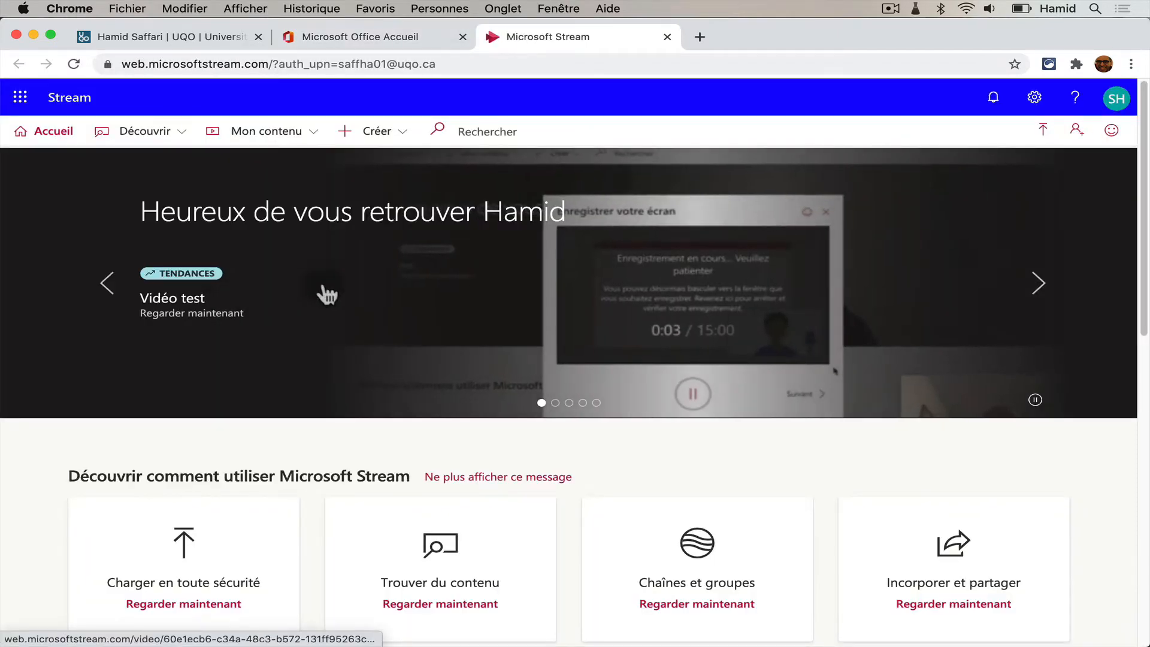
{"action": "left_click", "coordinate": [404, 133]}
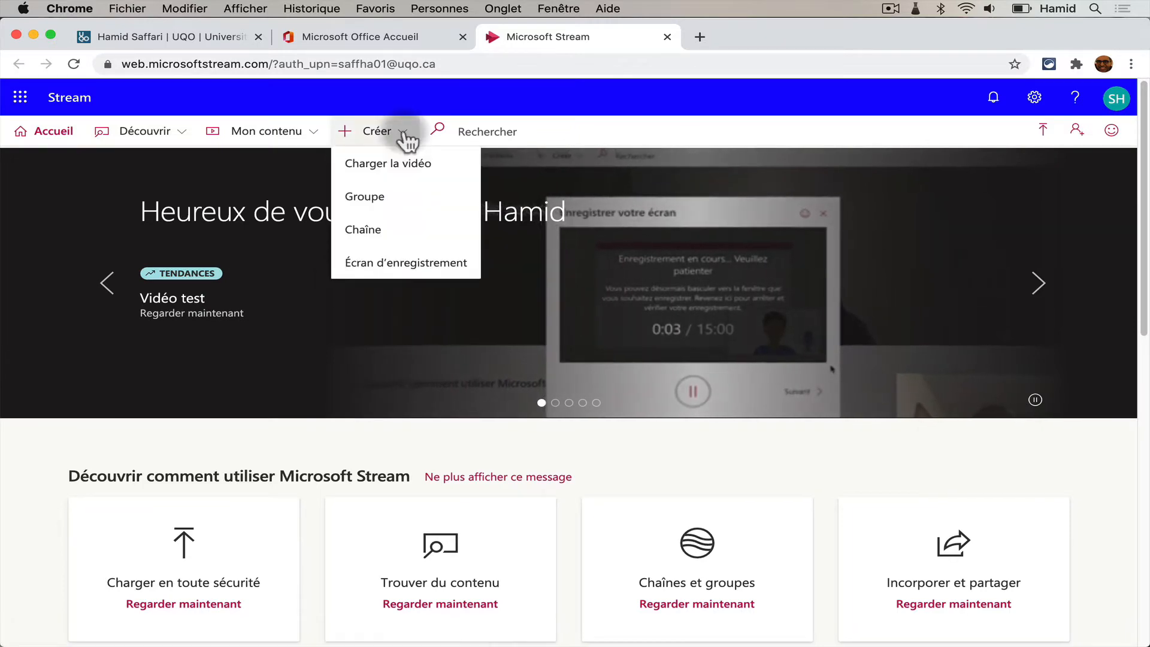
{"action": "left_click", "coordinate": [428, 262]}
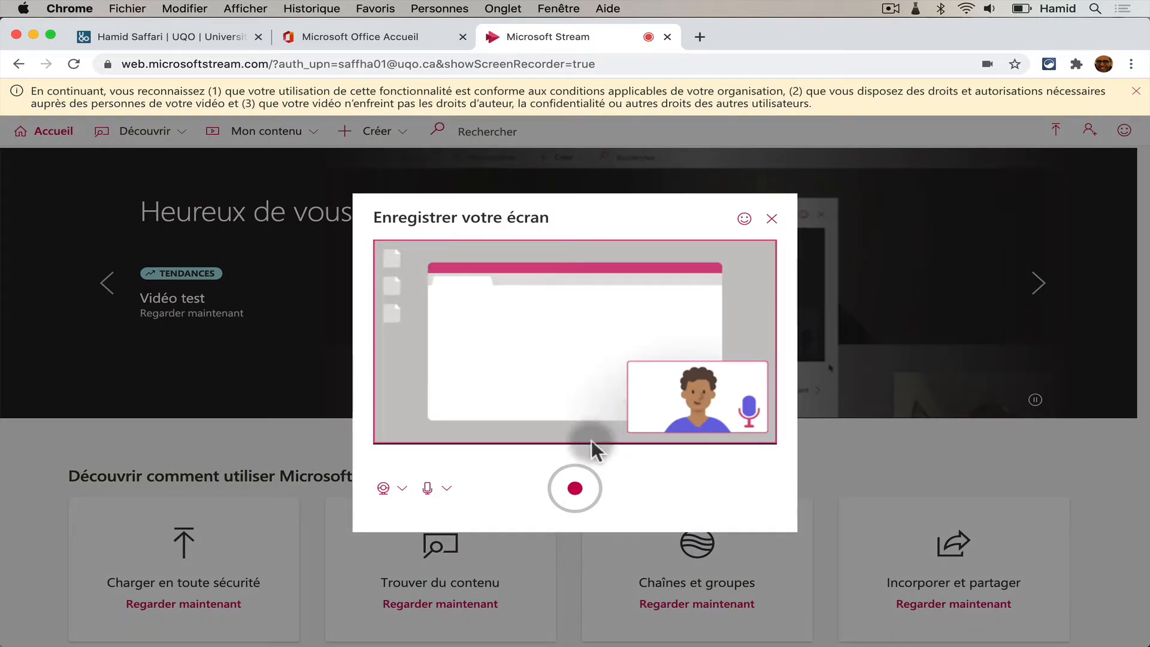
Start the screen recording with the webcam and make the floating webcam preview slightly smaller.
{"action": "left_click", "coordinate": [575, 490]}
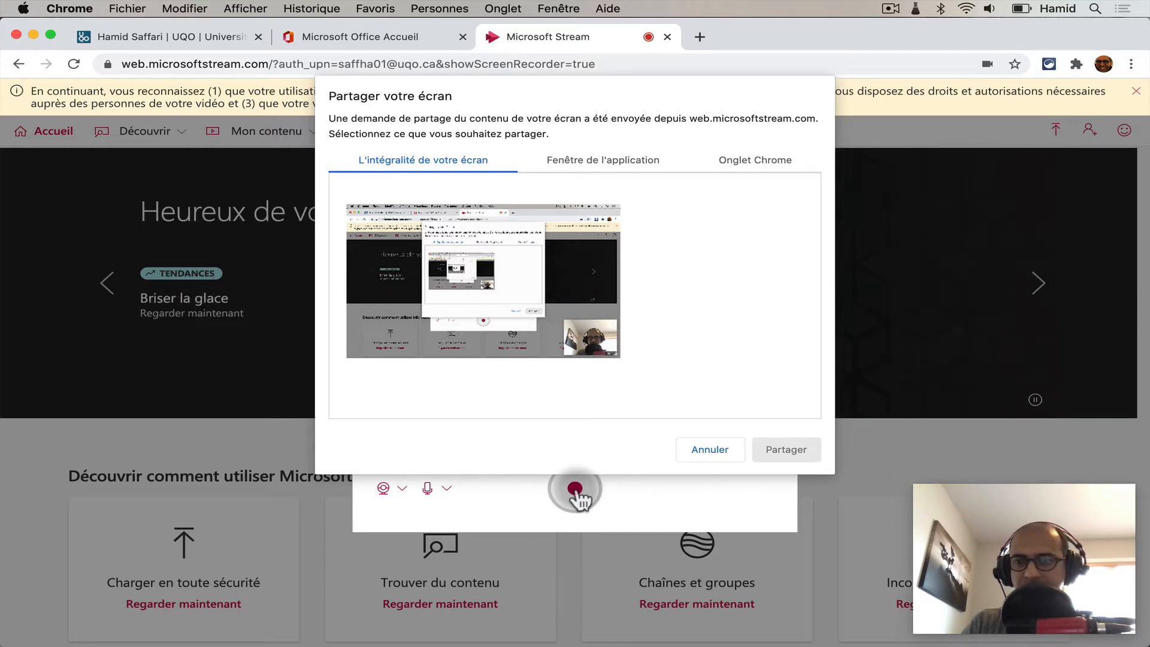
{"action": "mouse_move", "coordinate": [1065, 572]}
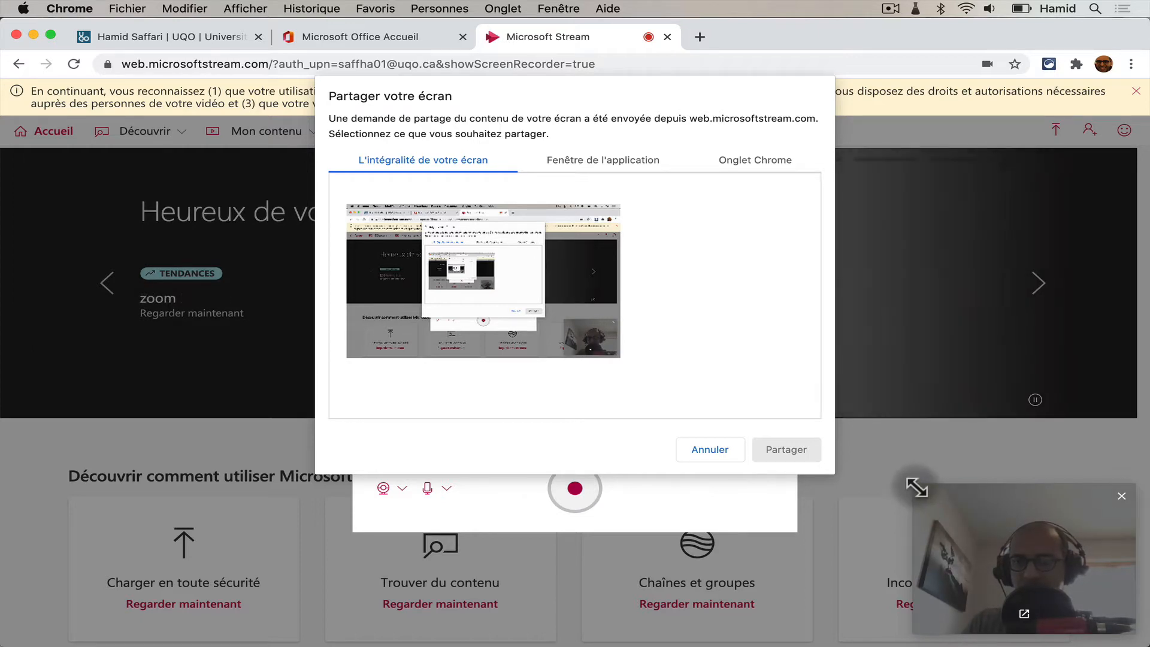
{"action": "left_click_drag", "start_coordinate": [916, 488], "coordinate": [966, 534]}
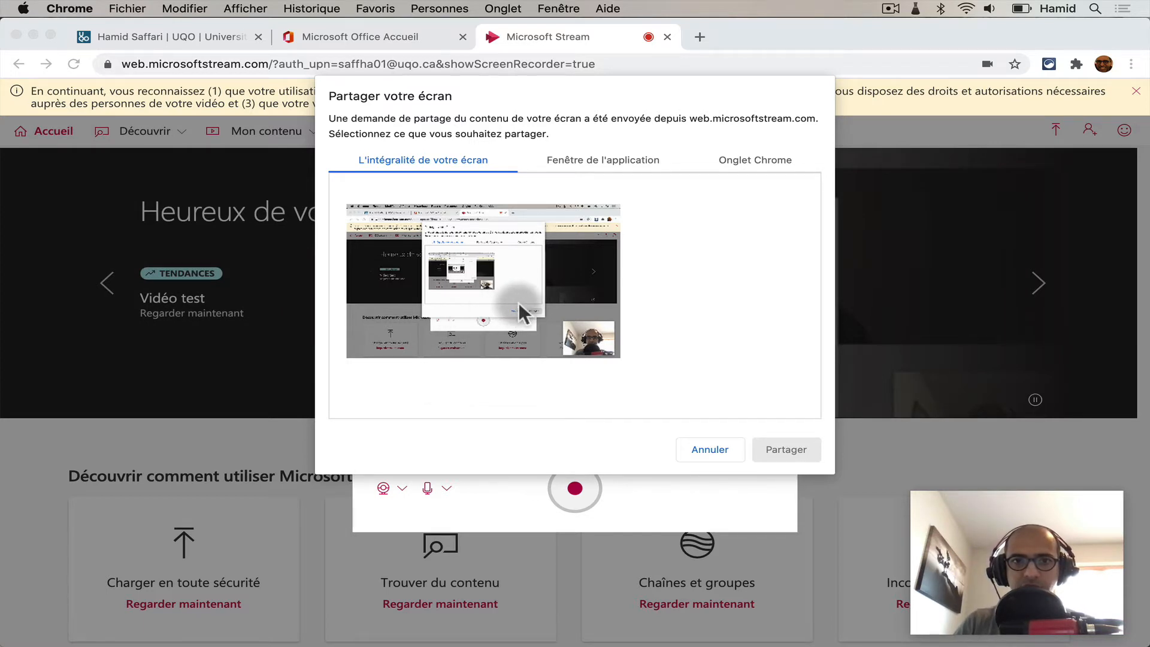
Check the application window and Chrome tab sharing options, and share the entire screen for the recording.
{"action": "left_click", "coordinate": [634, 160]}
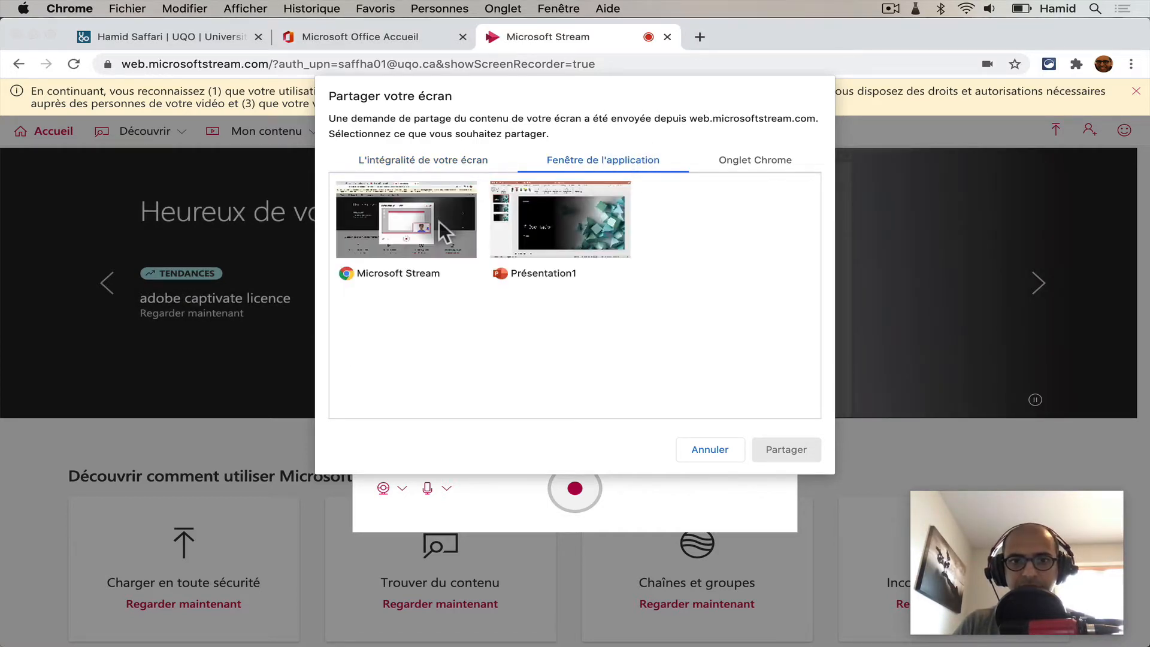
{"action": "left_click", "coordinate": [778, 159]}
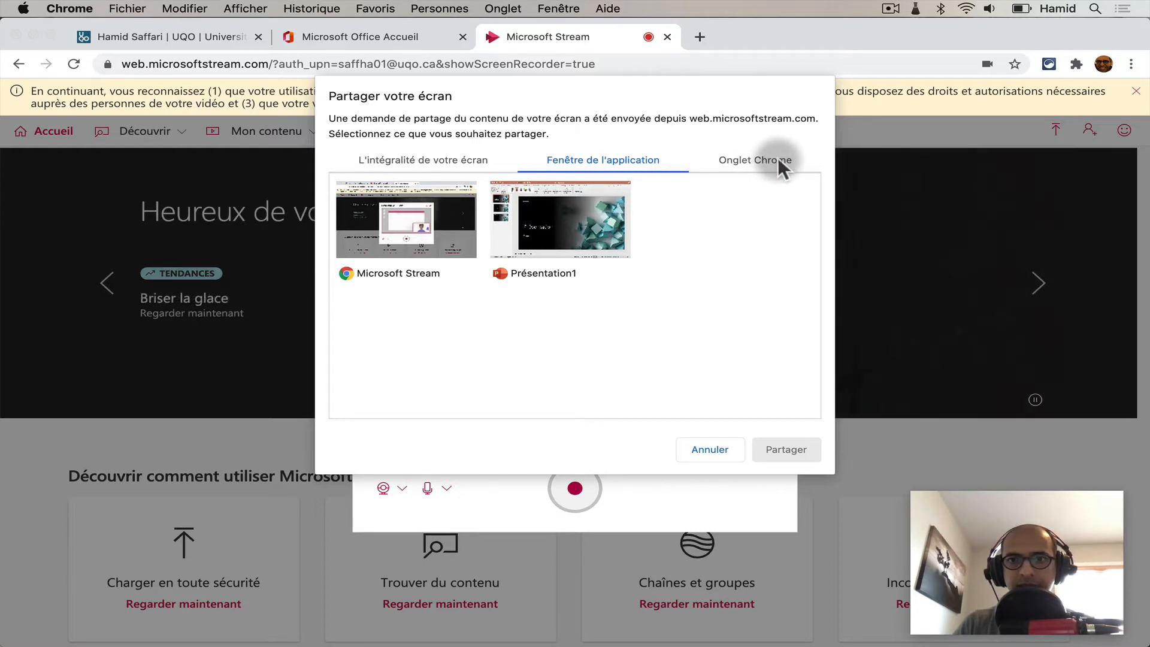
{"action": "left_click", "coordinate": [762, 159]}
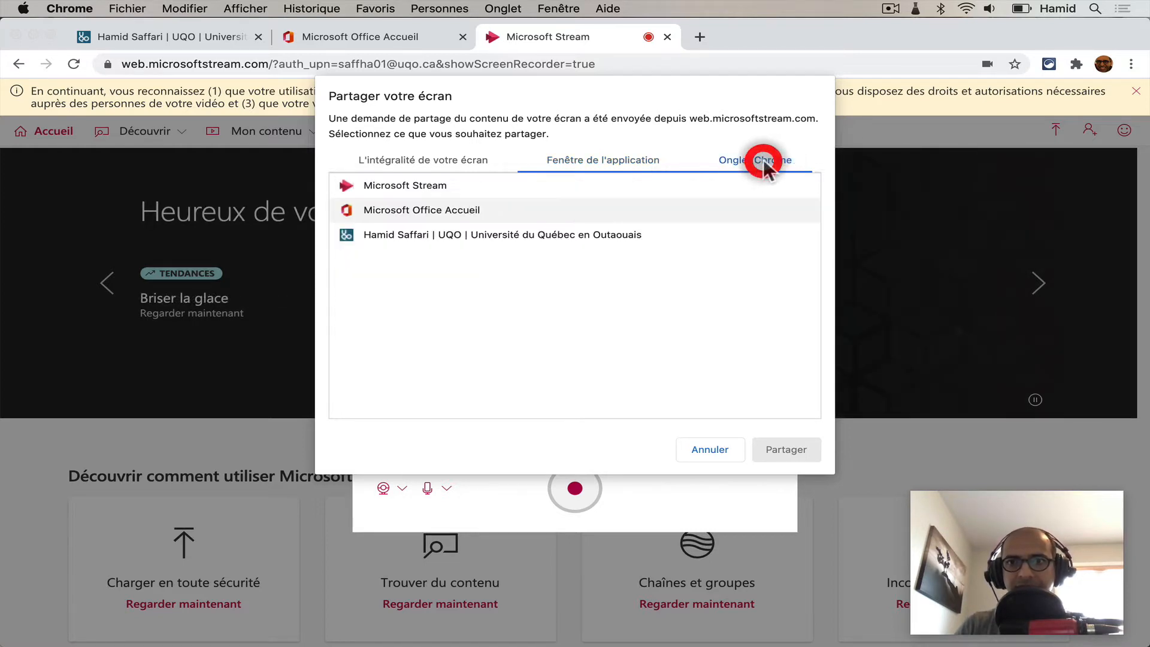
{"action": "left_click", "coordinate": [404, 160]}
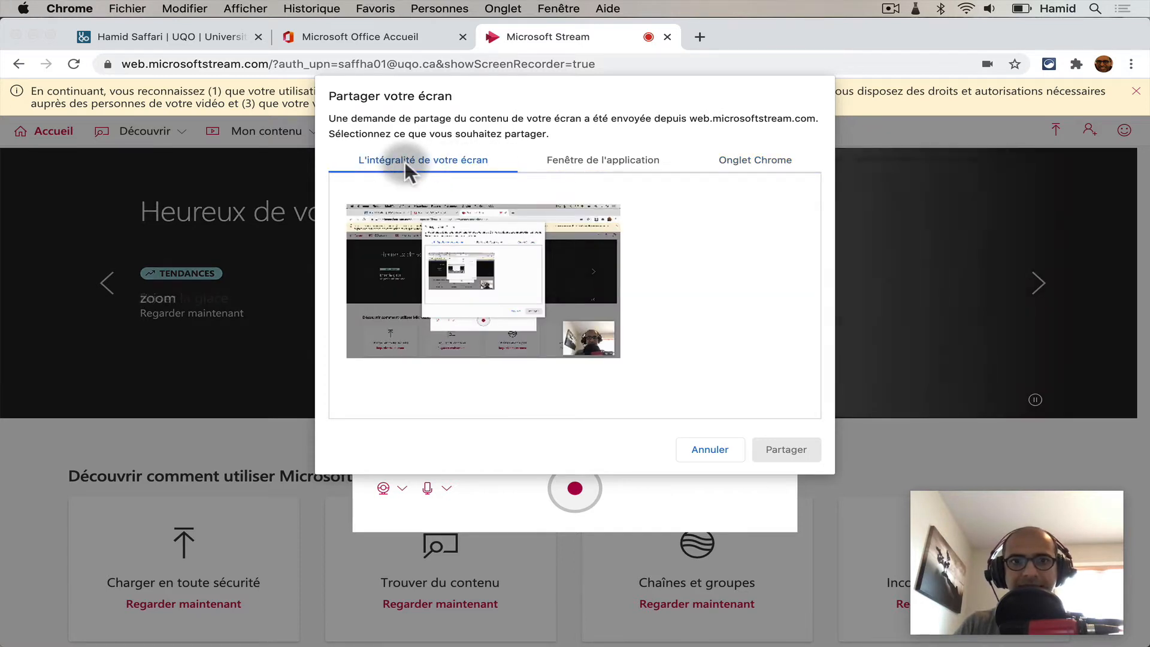
{"action": "left_click", "coordinate": [454, 276]}
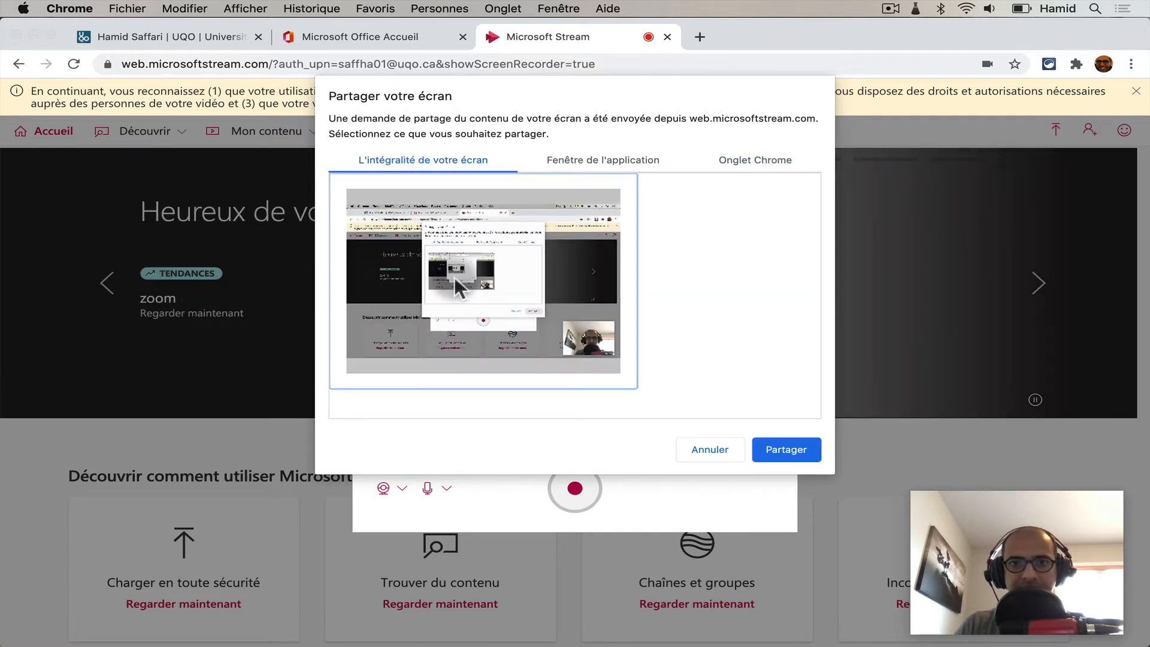
{"action": "left_click", "coordinate": [781, 446]}
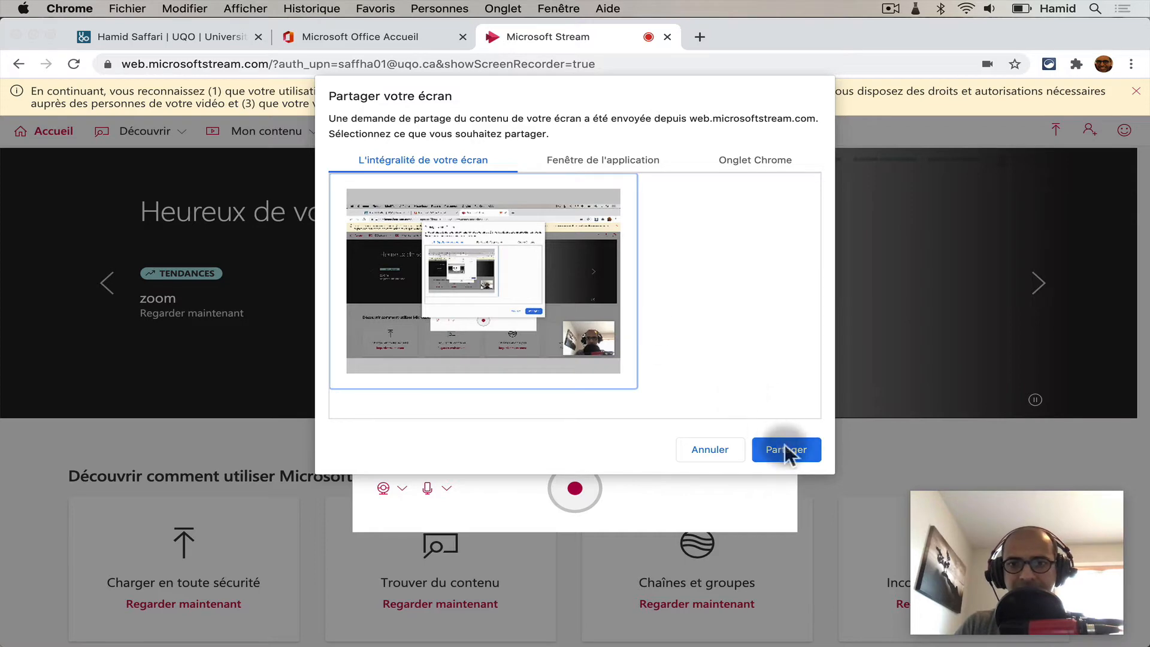
Switch to the Présentation1 file in PowerPoint and shift the floating webcam preview slightly.
{"action": "left_click", "coordinate": [837, 624]}
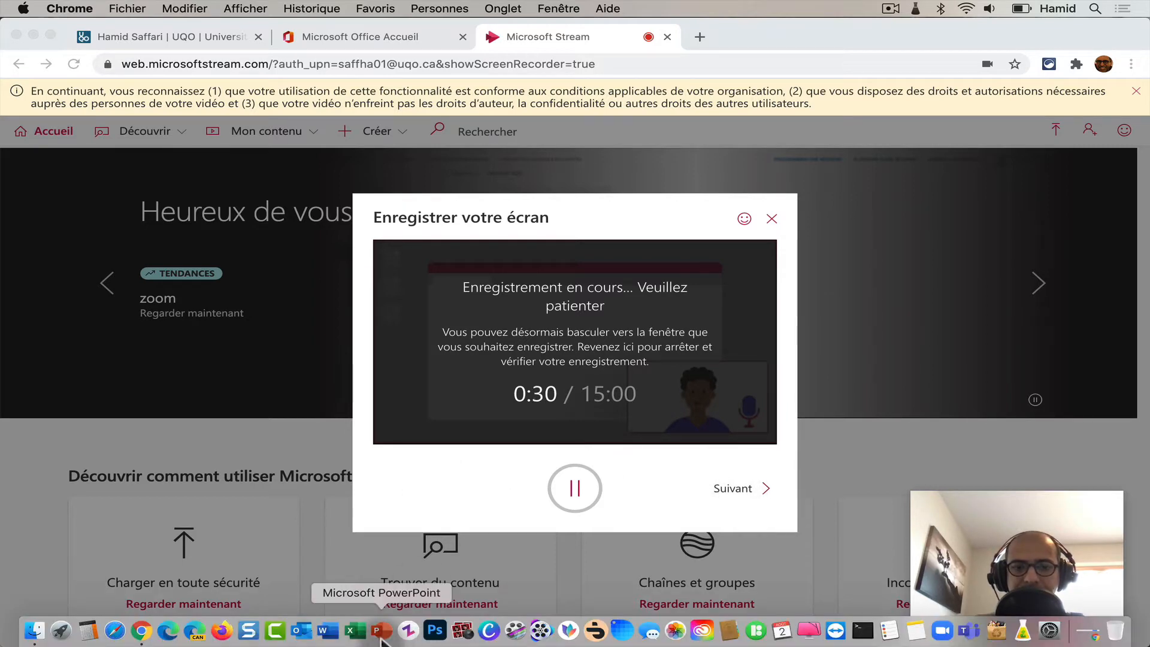
{"action": "left_click", "coordinate": [381, 636]}
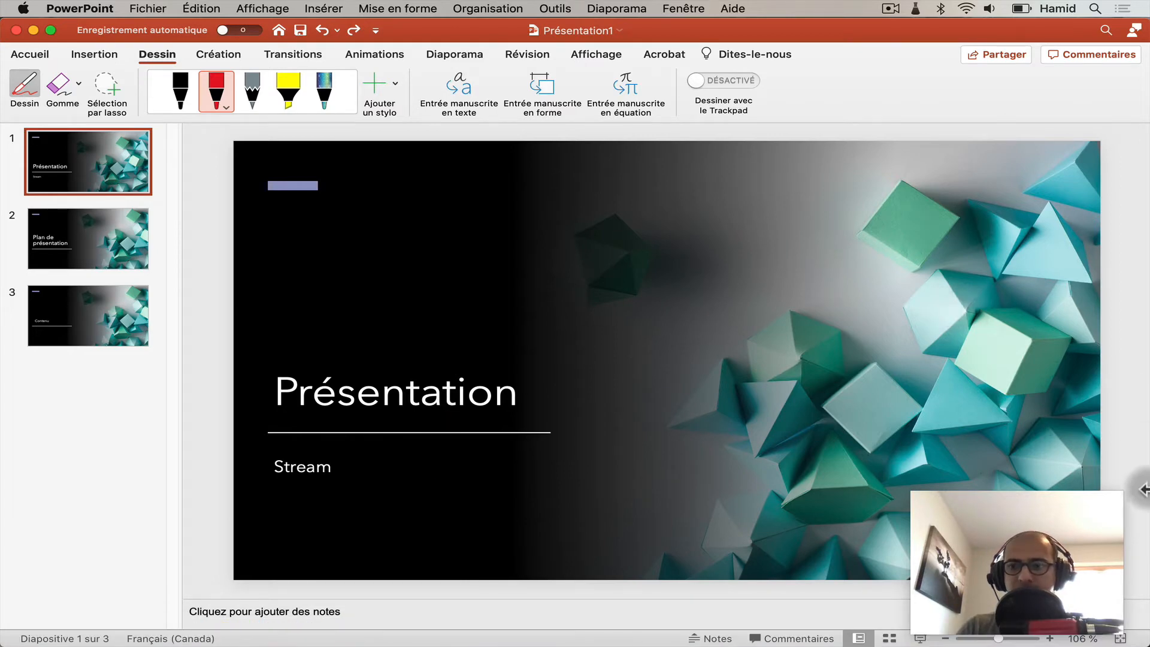
{"action": "mouse_move", "coordinate": [997, 524]}
{"action": "left_mouse_down"}
{"action": "mouse_move", "coordinate": [805, 461]}
{"action": "mouse_move", "coordinate": [292, 440]}
{"action": "mouse_move", "coordinate": [136, 497]}
{"action": "mouse_move", "coordinate": [939, 389]}
{"action": "mouse_move", "coordinate": [1036, 520]}
{"action": "mouse_move", "coordinate": [1000, 513]}
{"action": "mouse_move", "coordinate": [1004, 524]}
{"action": "left_mouse_up"}
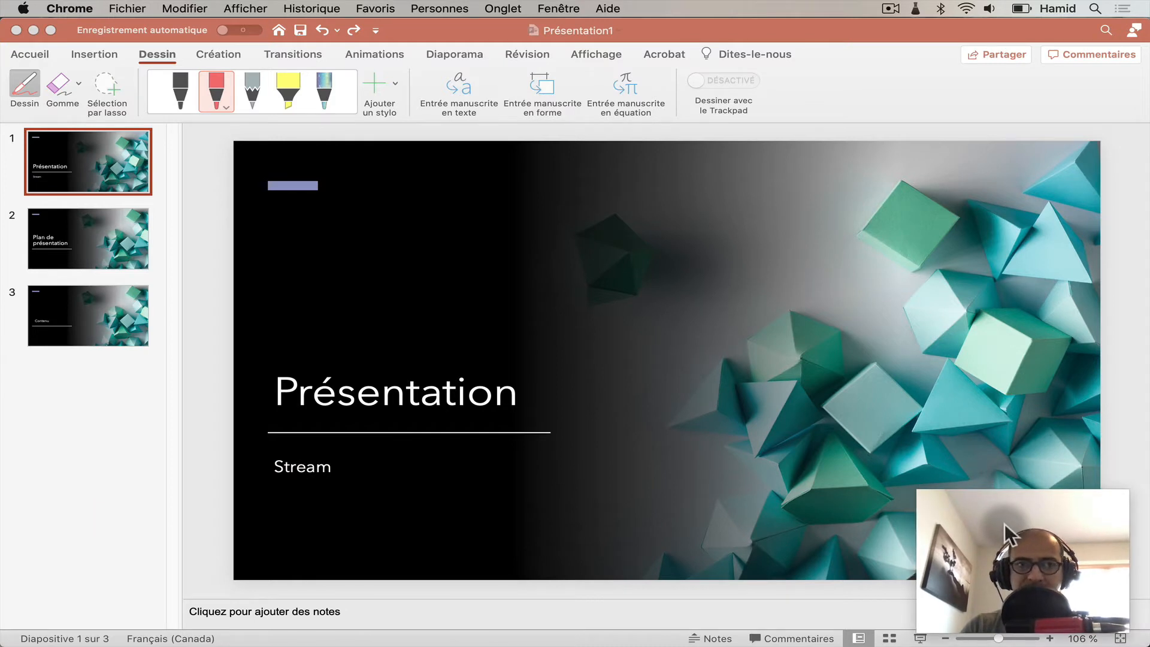
Select the Plan de présentation slide, run the slide show from it to the Contenu slide, and exit the show.
{"action": "left_click", "coordinate": [110, 170]}
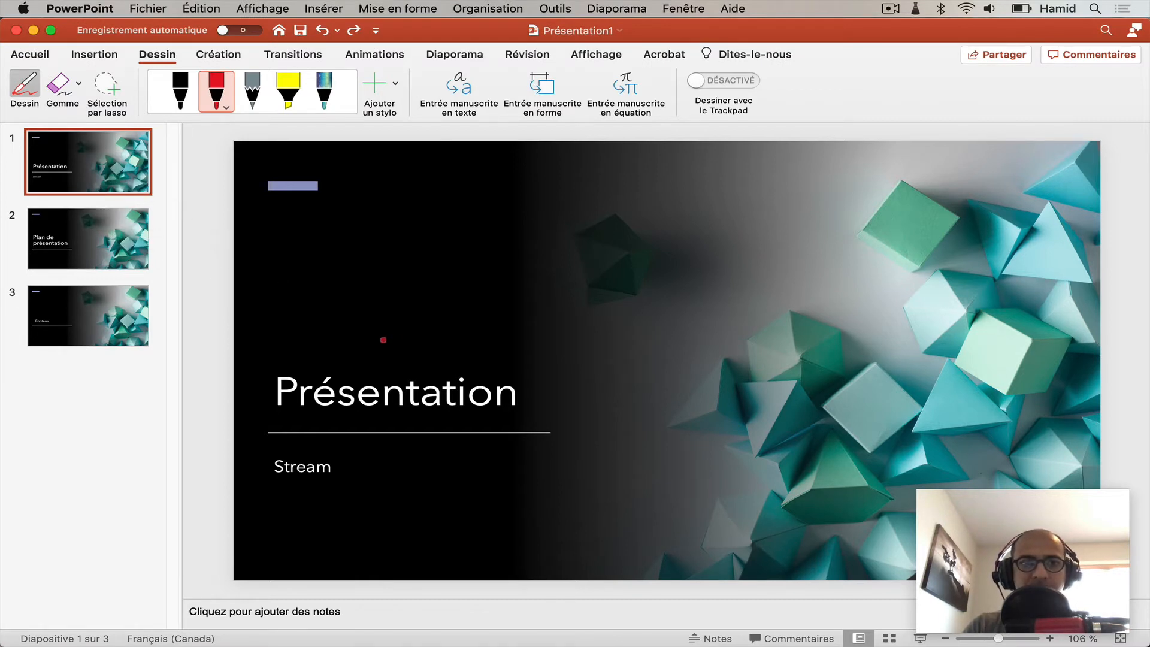
{"action": "left_click", "coordinate": [119, 255]}
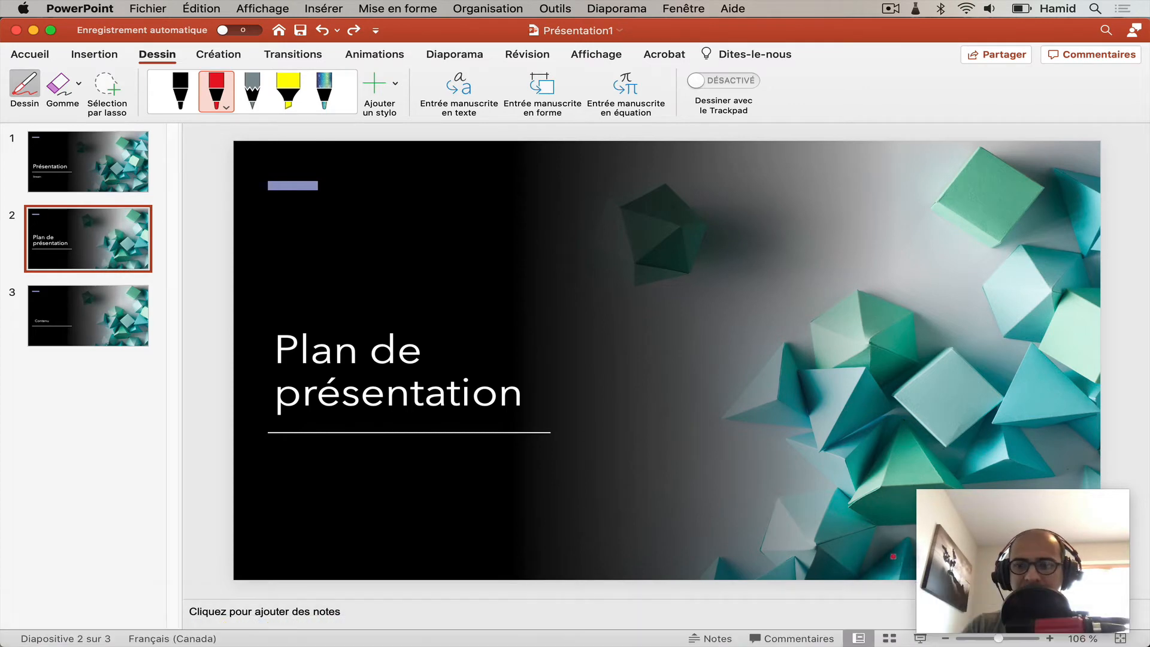
{"action": "left_click", "coordinate": [920, 639]}
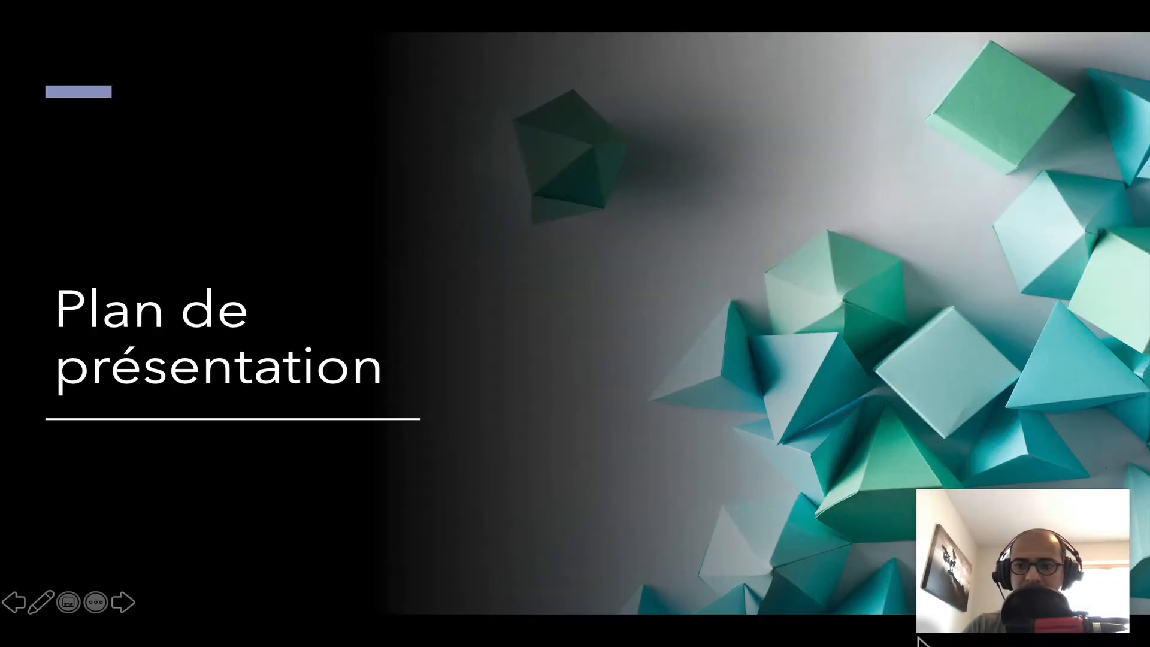
{"action": "left_click", "coordinate": [684, 172]}
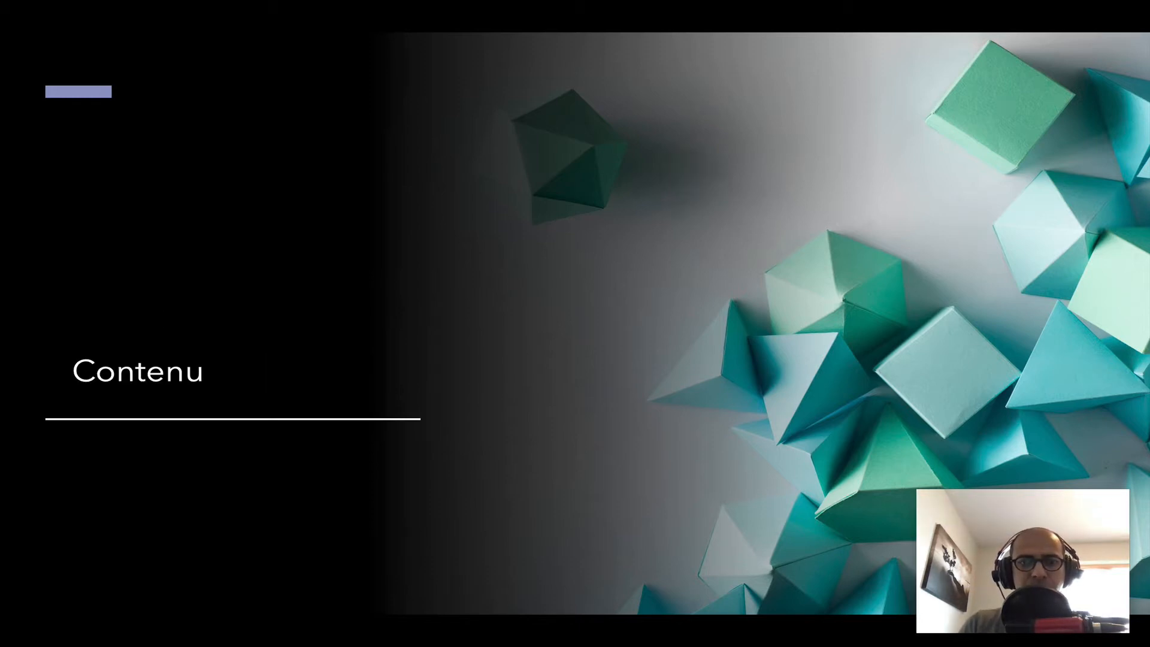
{"action": "key", "text": "Escape"}
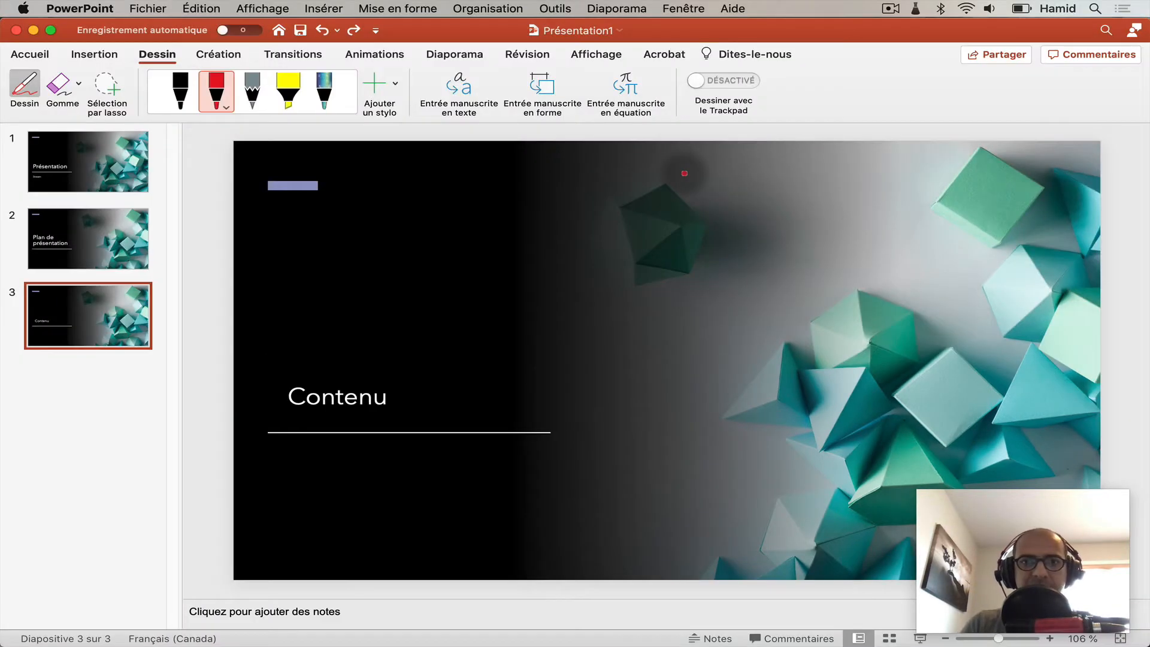
Draw red 0.5 mm pen strokes below and above the word Contenu on slide 3.
{"action": "left_click", "coordinate": [159, 56]}
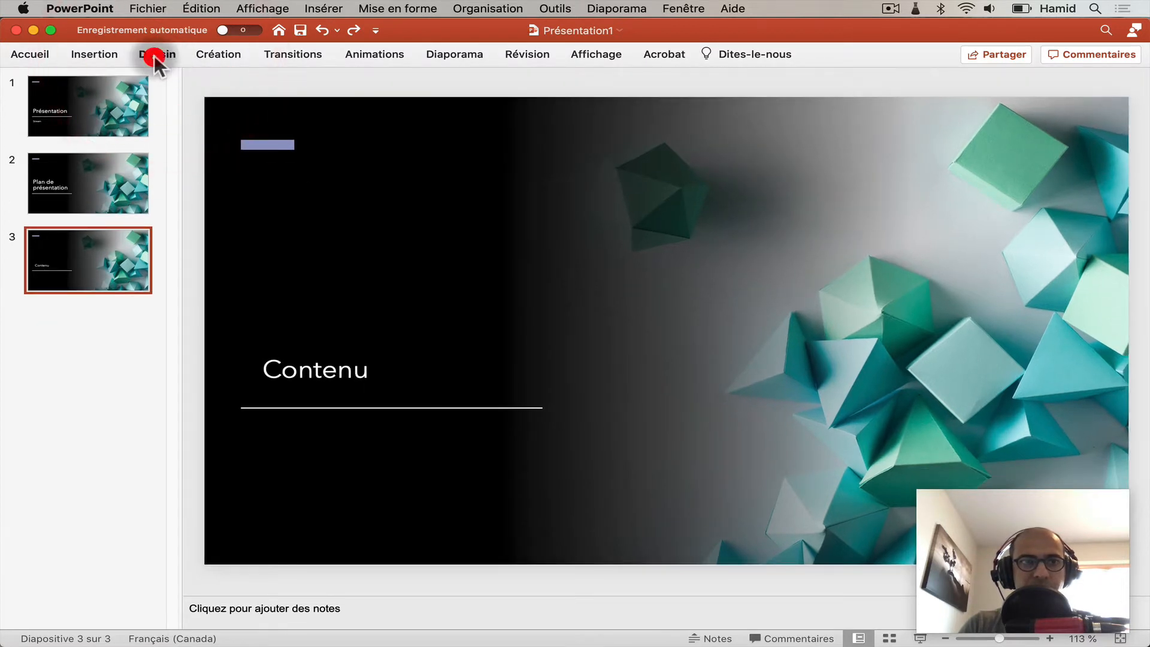
{"action": "left_click", "coordinate": [159, 55]}
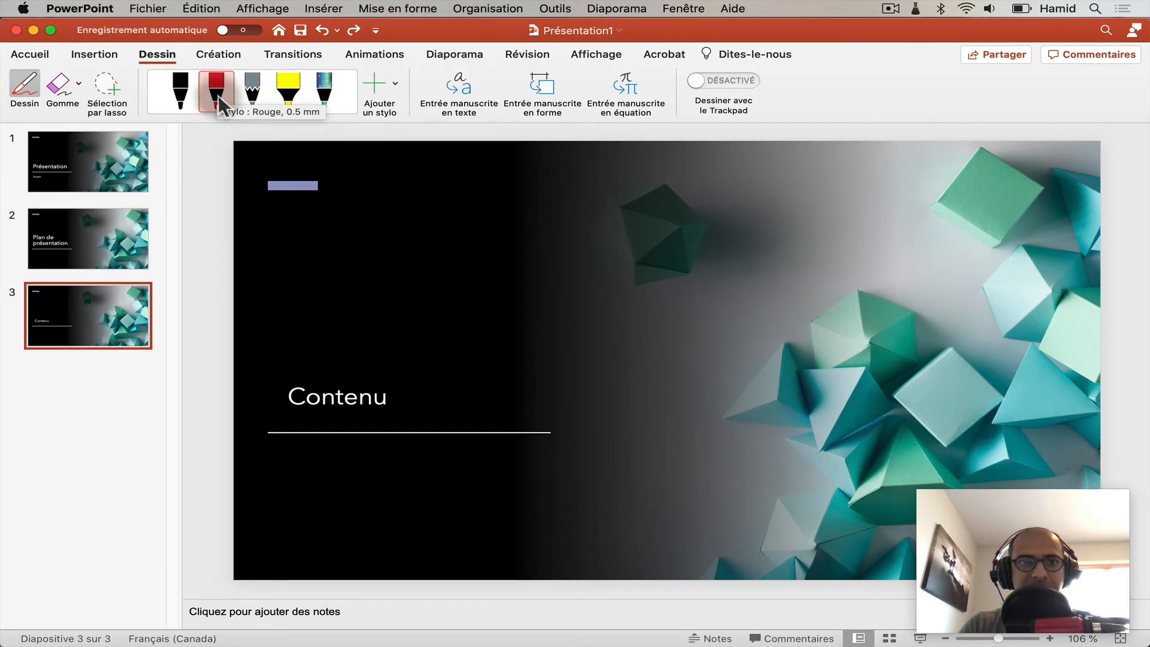
{"action": "left_click_drag", "start_coordinate": [288, 419], "coordinate": [415, 410]}
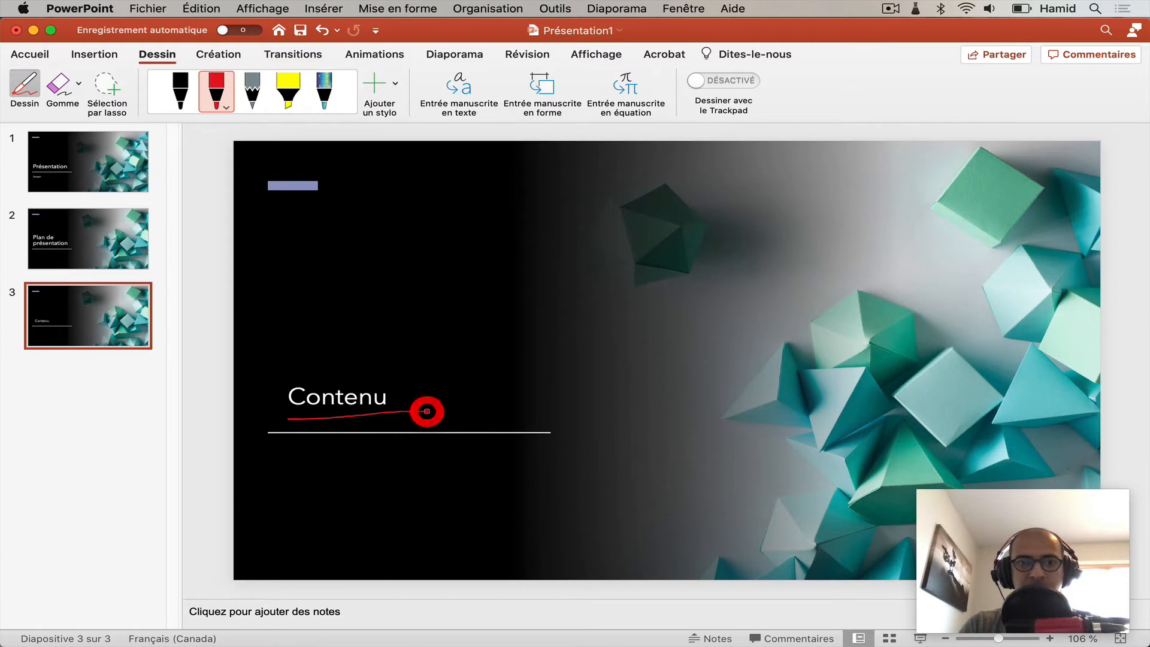
{"action": "left_click_drag", "start_coordinate": [415, 389], "coordinate": [263, 364]}
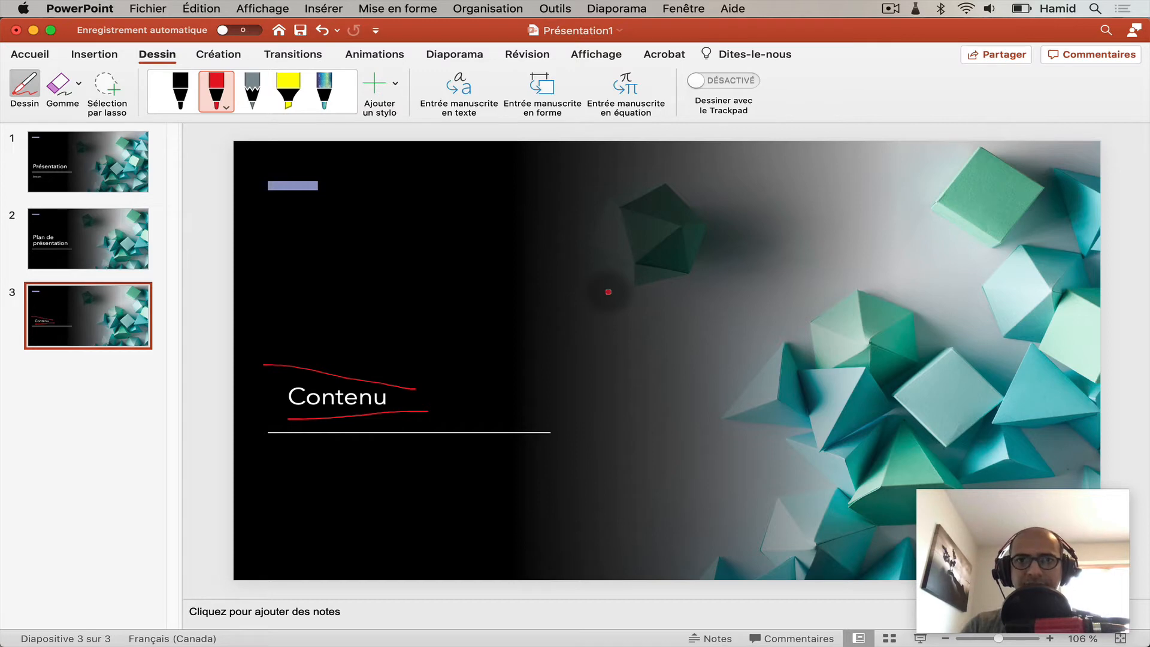
Switch back to Stream in Chrome and pause the screen recording.
{"action": "left_click", "coordinate": [612, 302]}
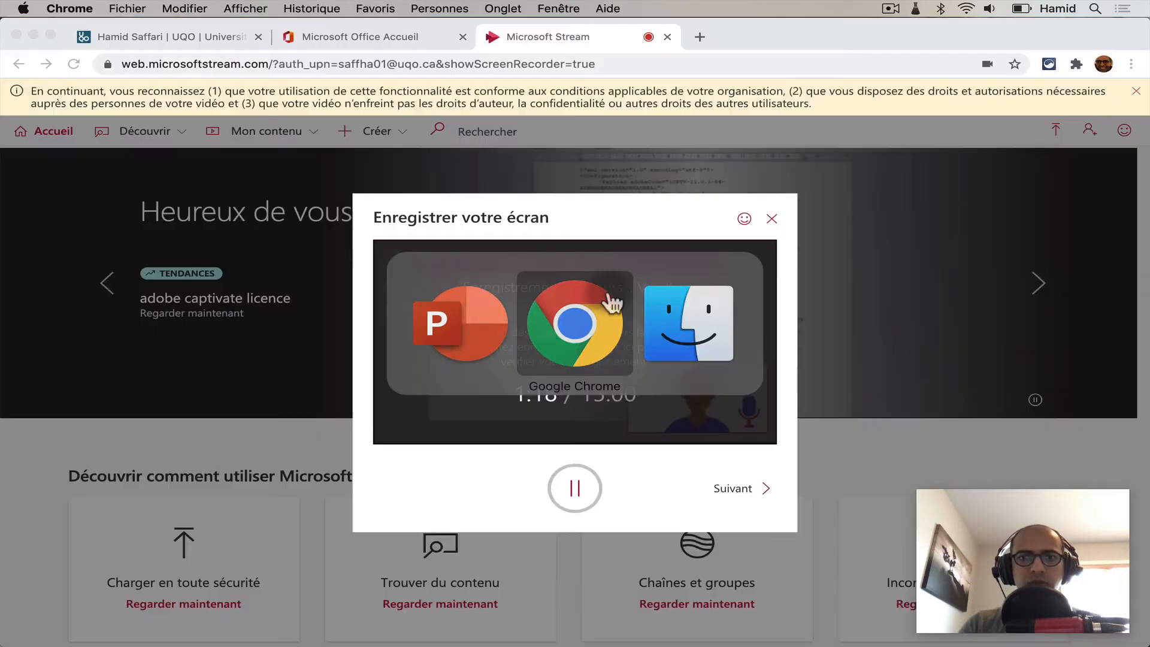
{"action": "left_click", "coordinate": [576, 486]}
{"action": "left_click", "coordinate": [575, 486]}
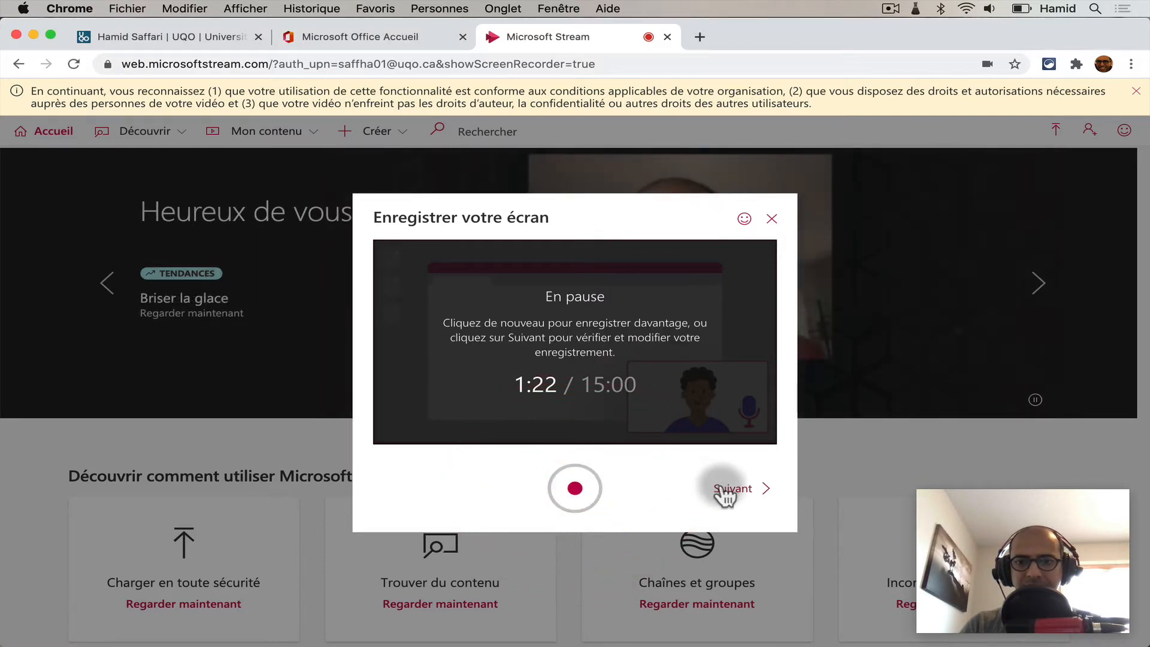
Proceed to the review of the finished recording and briefly play its beginning.
{"action": "left_click", "coordinate": [742, 487]}
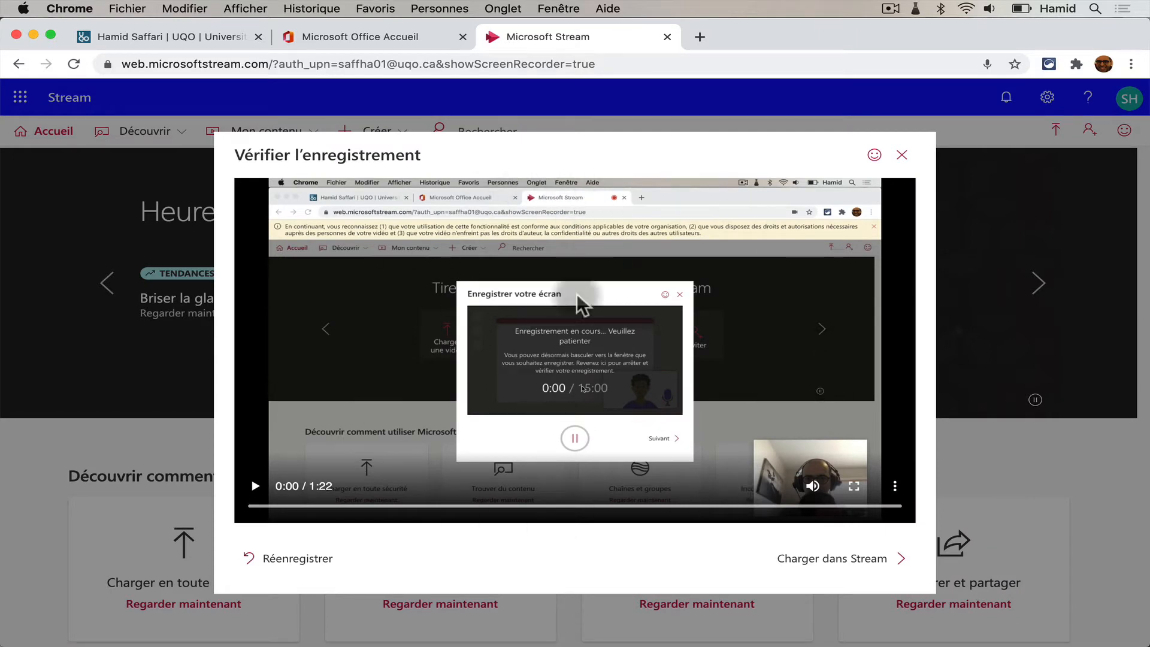
{"action": "left_click", "coordinate": [255, 486]}
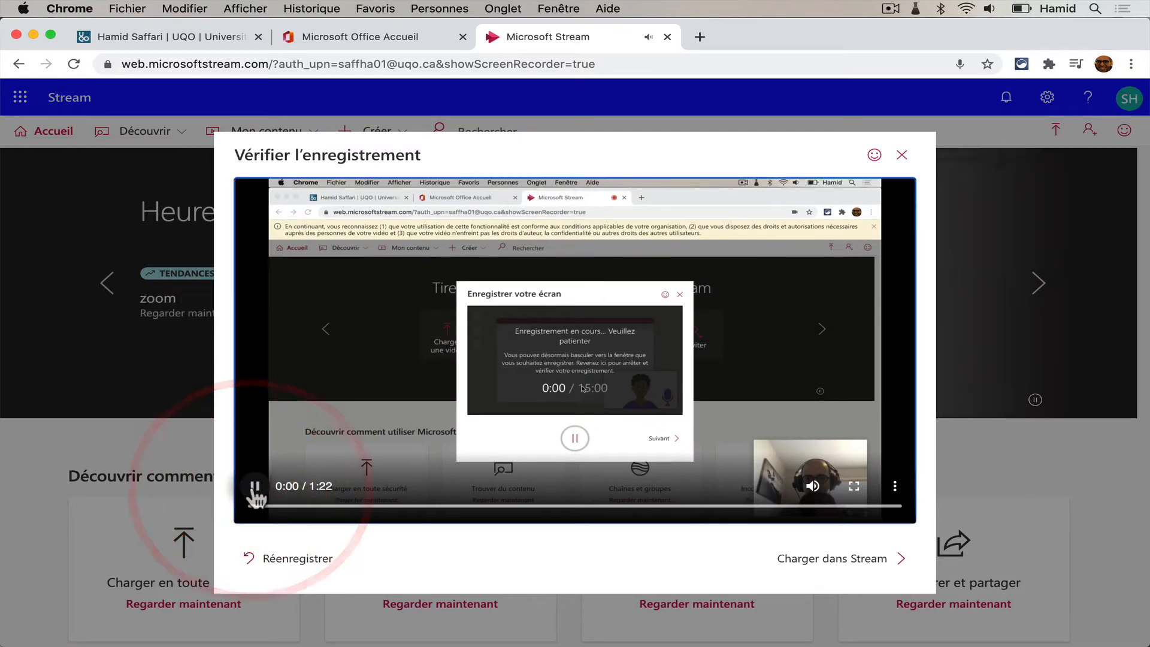
{"action": "left_click", "coordinate": [255, 488]}
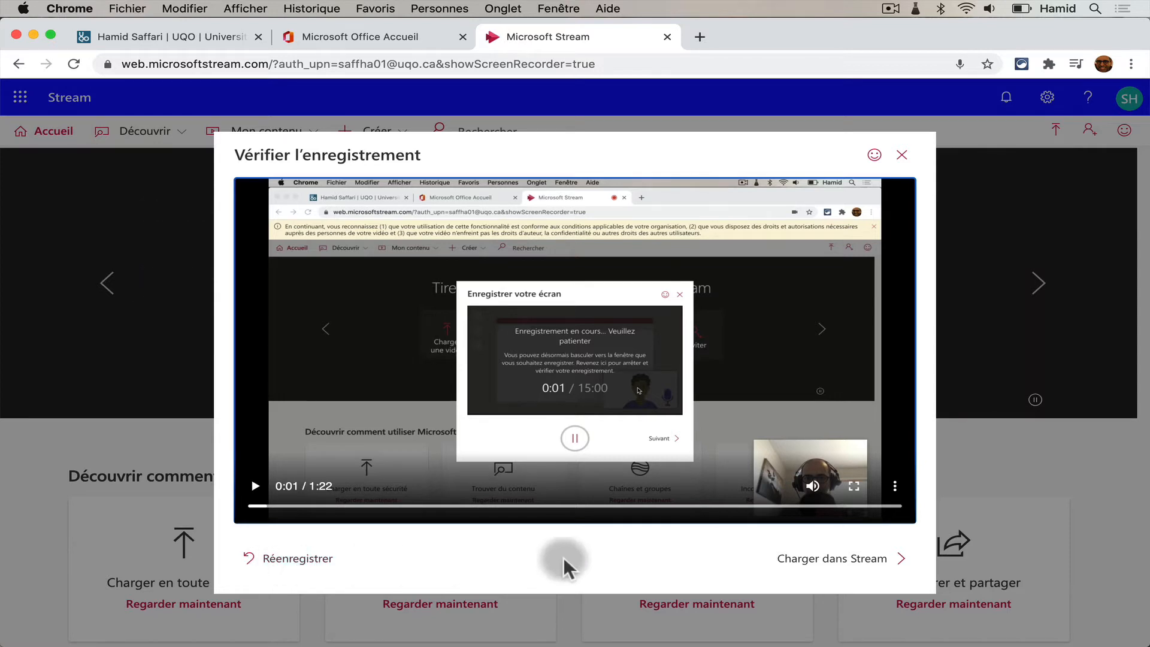
Upload the finished recording to Stream and name it Vidéo Stream.
{"action": "left_click", "coordinate": [844, 560]}
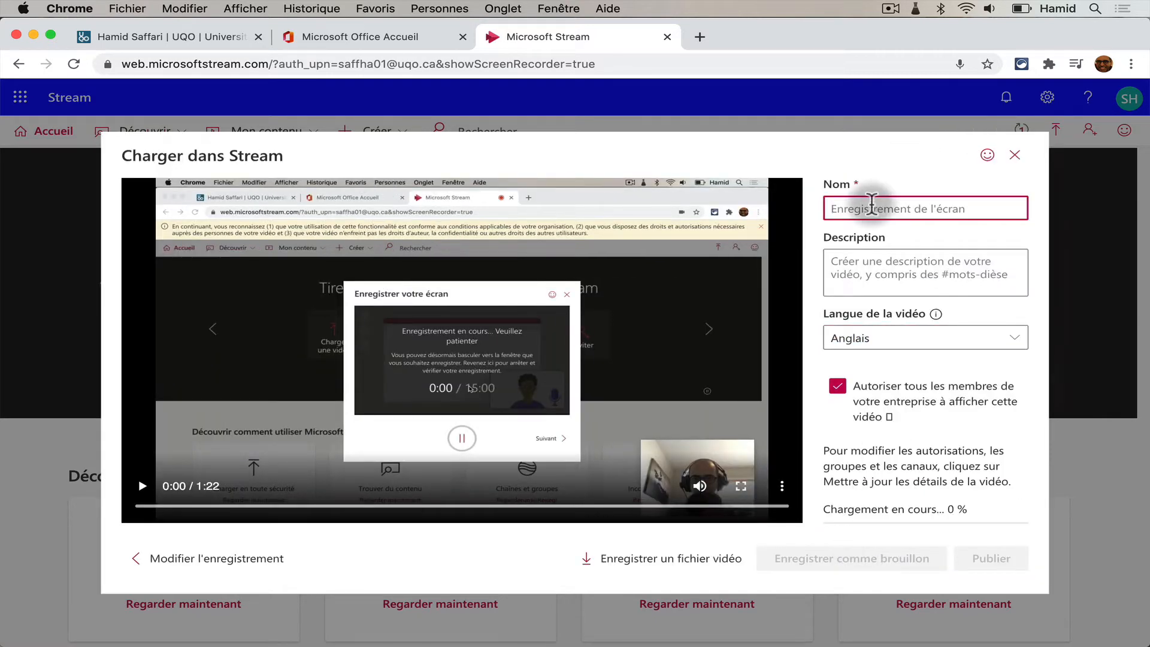
{"action": "left_click", "coordinate": [871, 204]}
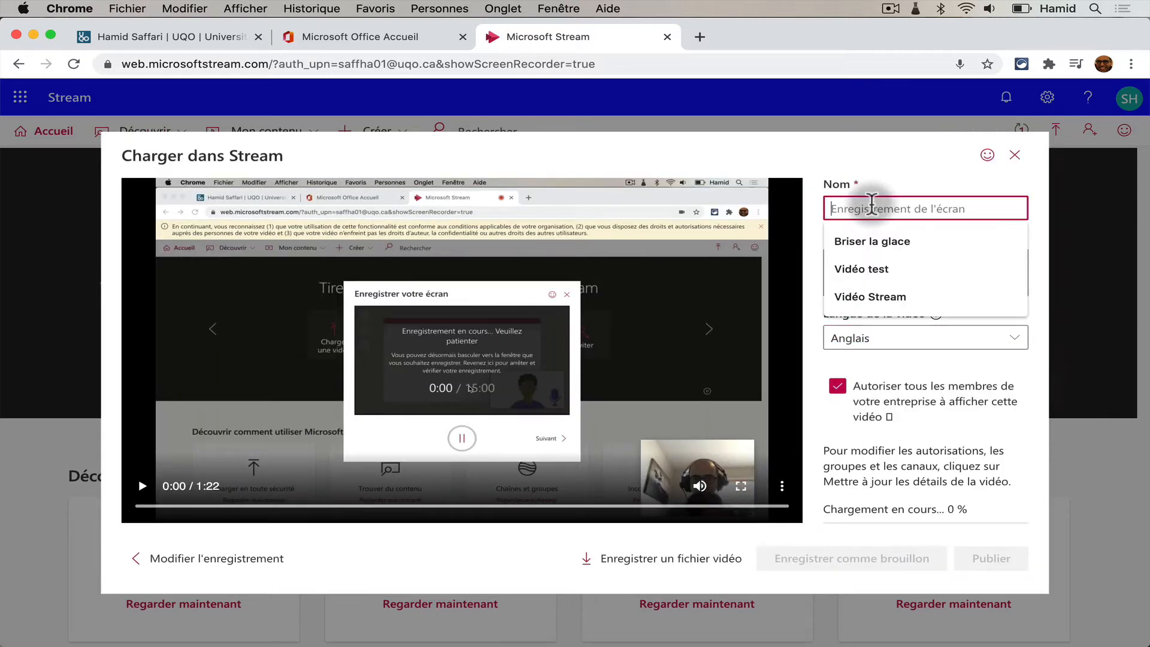
{"action": "left_click", "coordinate": [882, 294]}
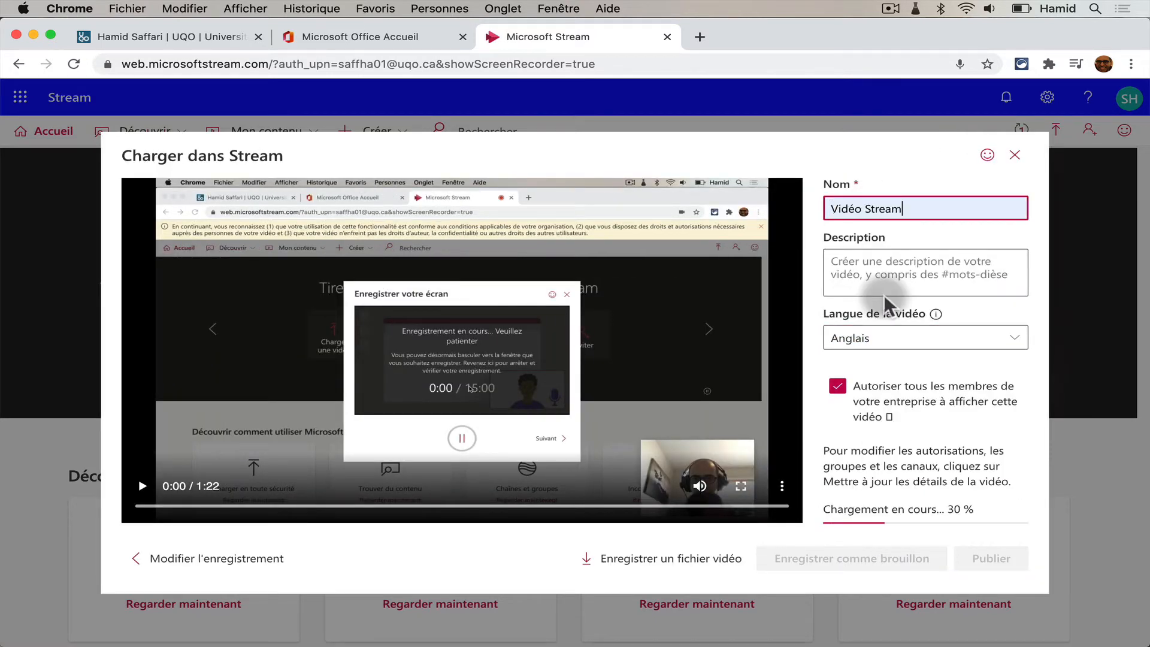
Set the video's language to Français and withdraw the permission for all company members to view it.
{"action": "left_click", "coordinate": [840, 263]}
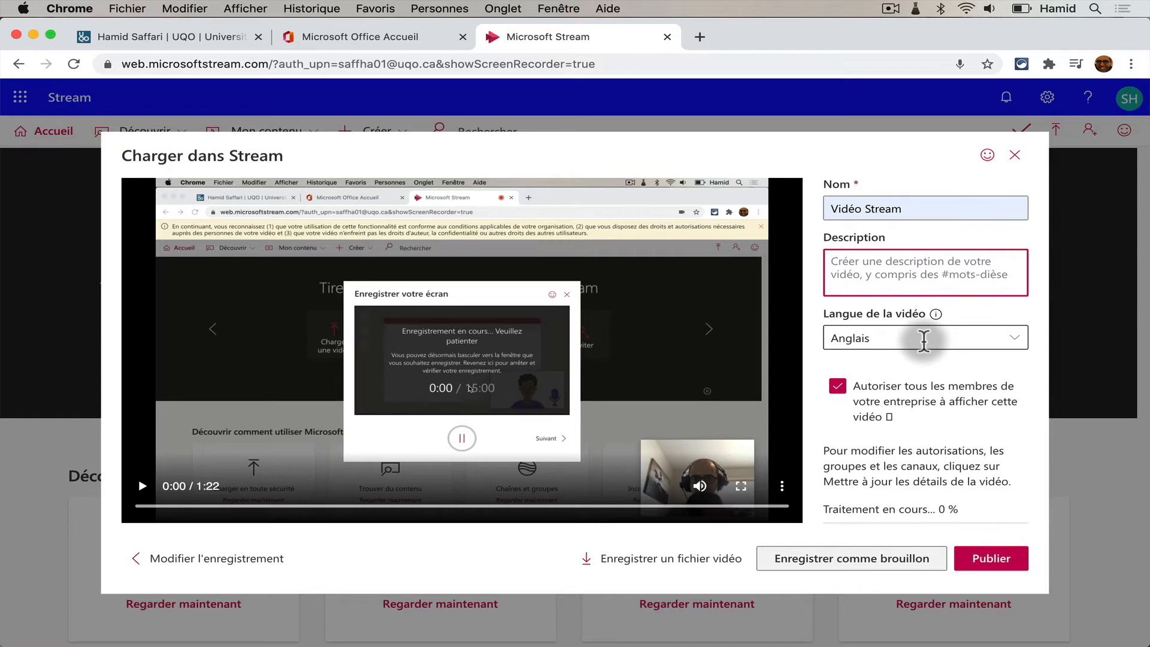
{"action": "left_click", "coordinate": [1012, 340]}
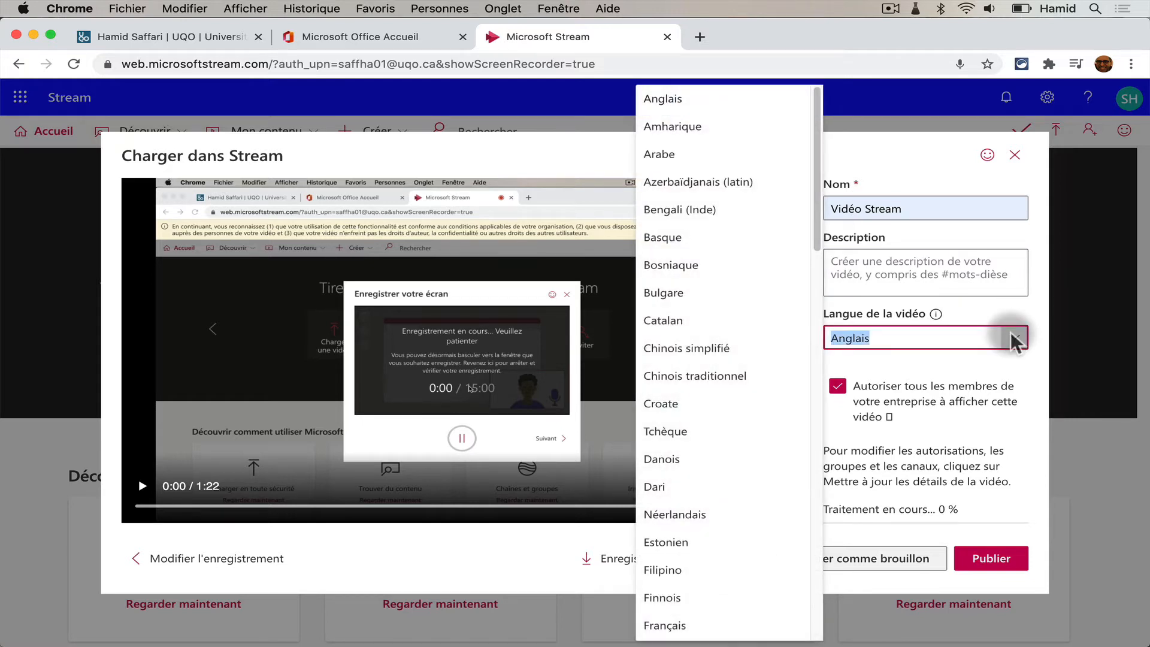
{"action": "scroll", "coordinate": [766, 430], "scroll_direction": "down", "scroll_amount": 1}
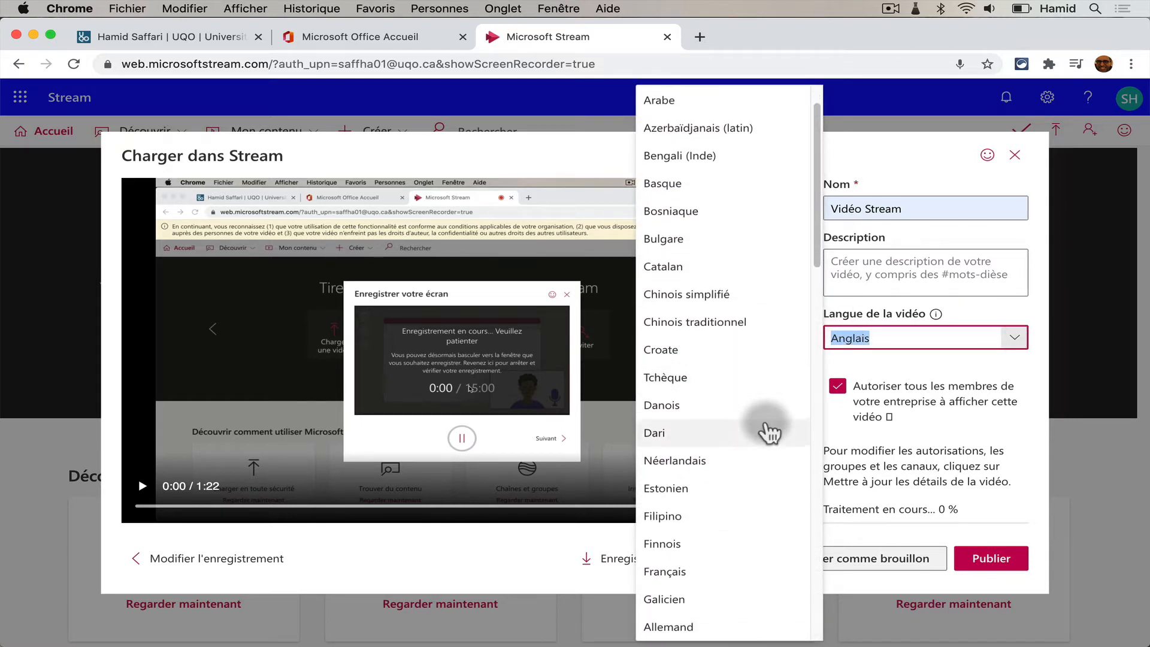
{"action": "left_click", "coordinate": [694, 572]}
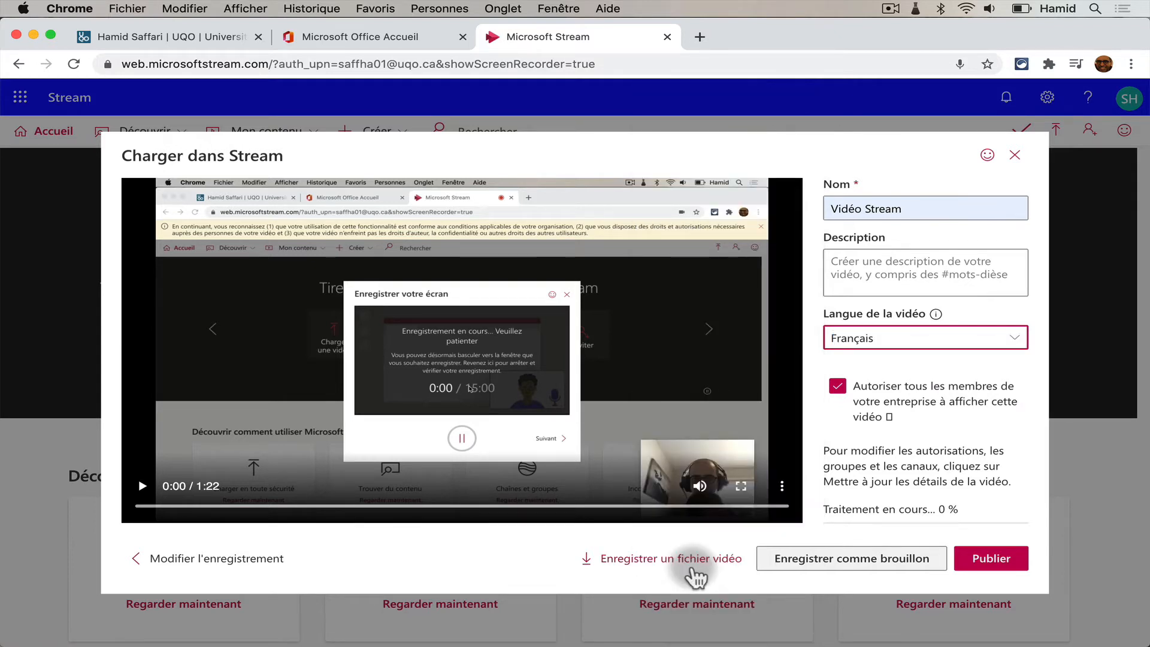
{"action": "mouse_move", "coordinate": [838, 426]}
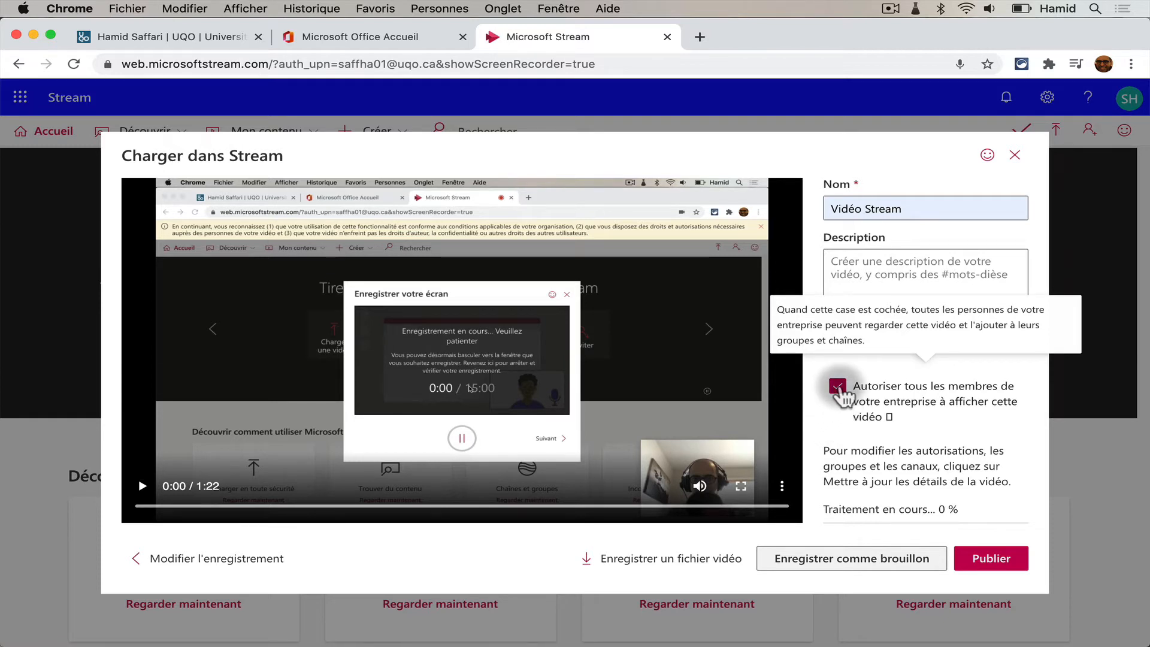
{"action": "left_click", "coordinate": [838, 388]}
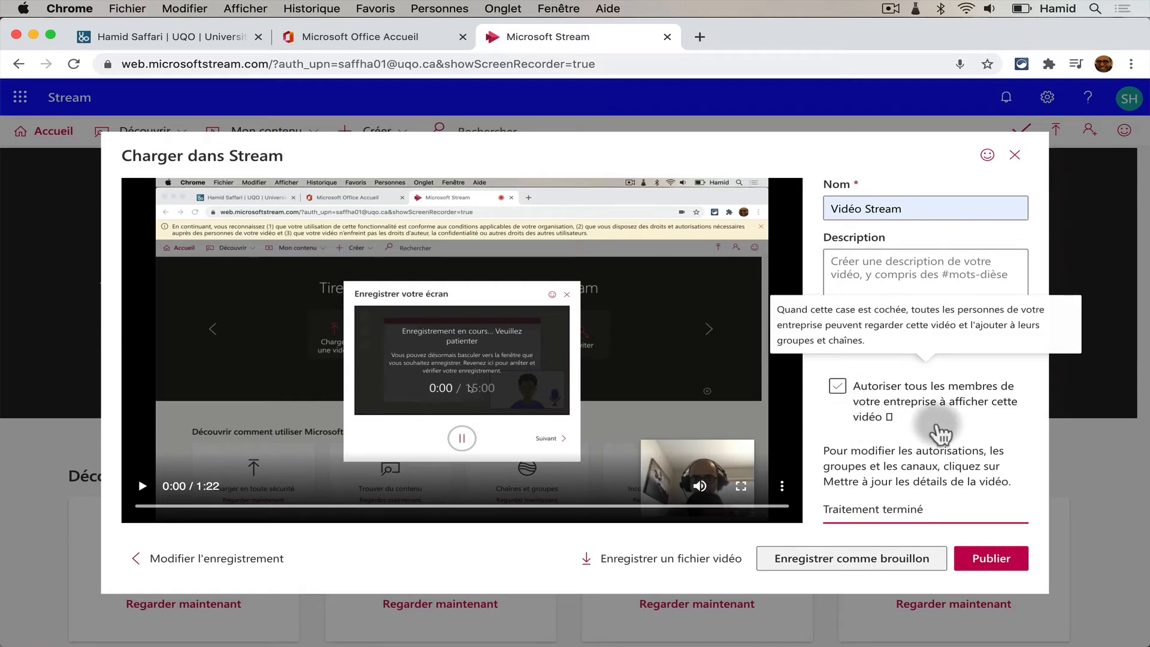
Publish the video, then open its watch page and pause the playback.
{"action": "left_click", "coordinate": [989, 563]}
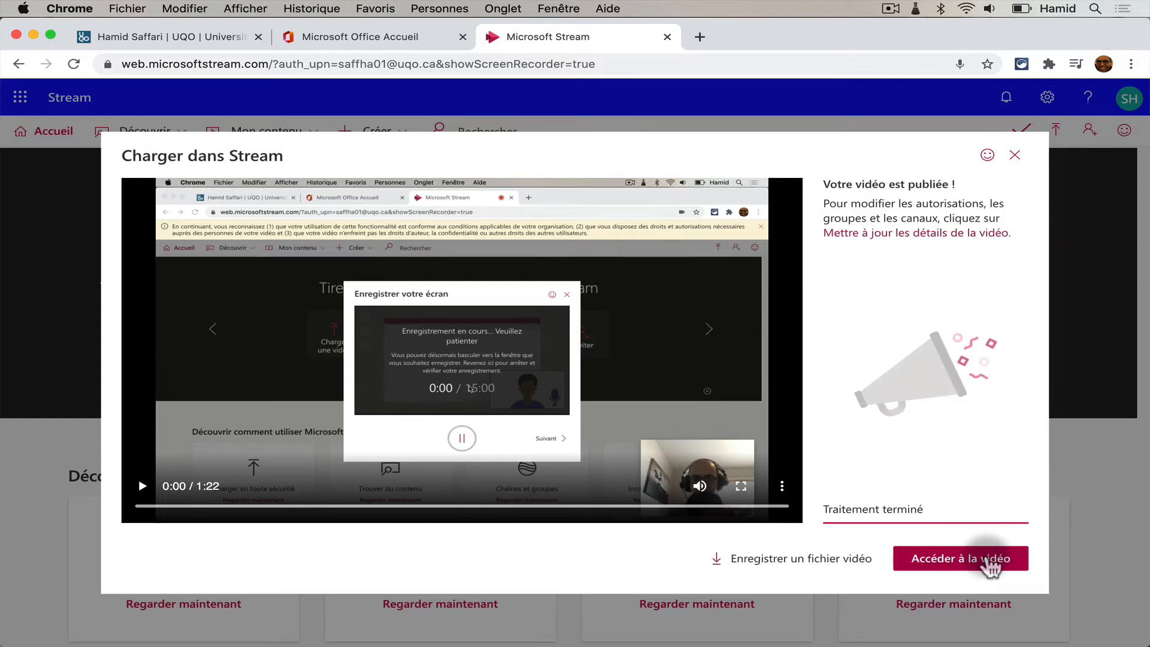
{"action": "left_click", "coordinate": [946, 558]}
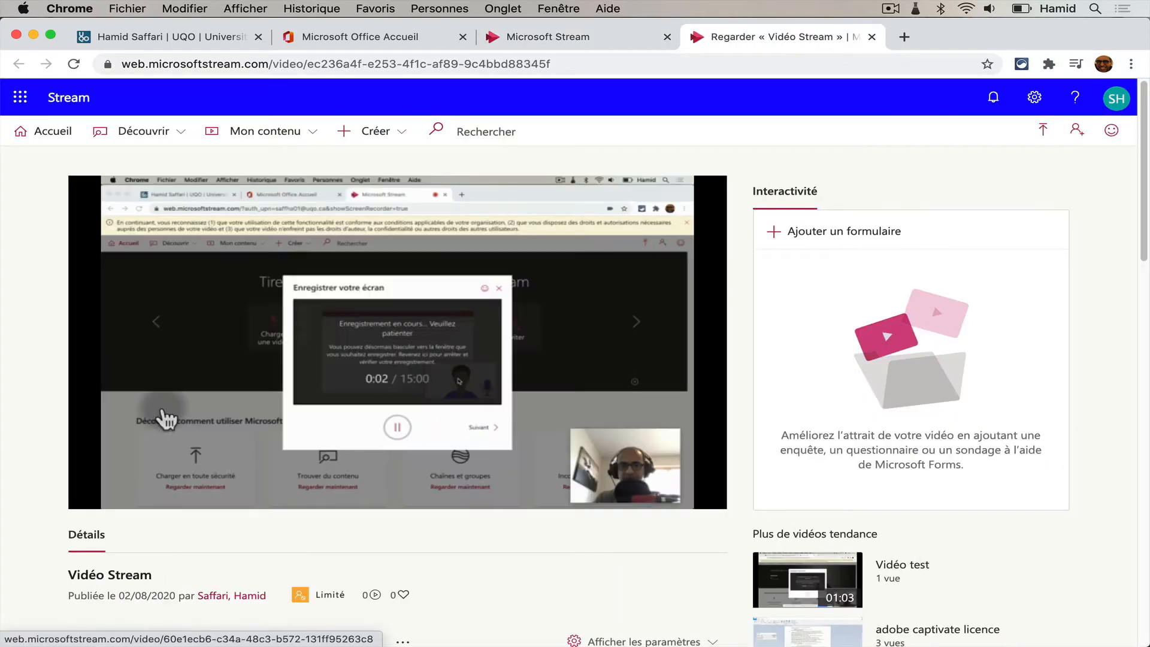
{"action": "left_click", "coordinate": [88, 491]}
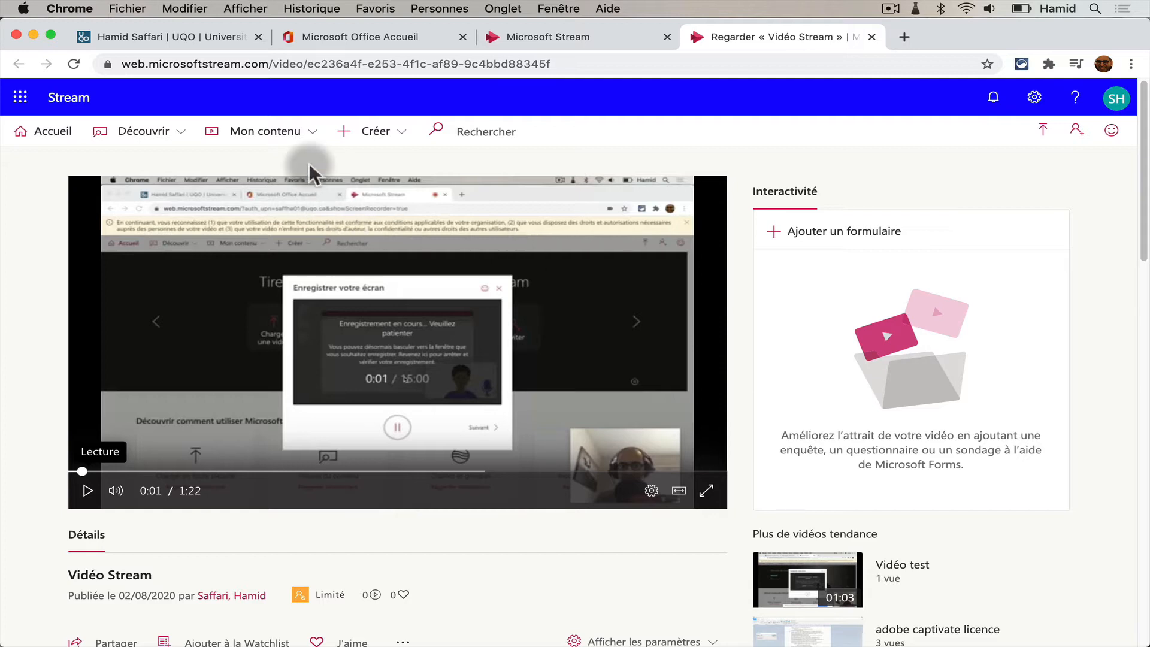
Open the sharing options for Vidéo Stream from the list of own videos and copy its direct link.
{"action": "left_click", "coordinate": [294, 140]}
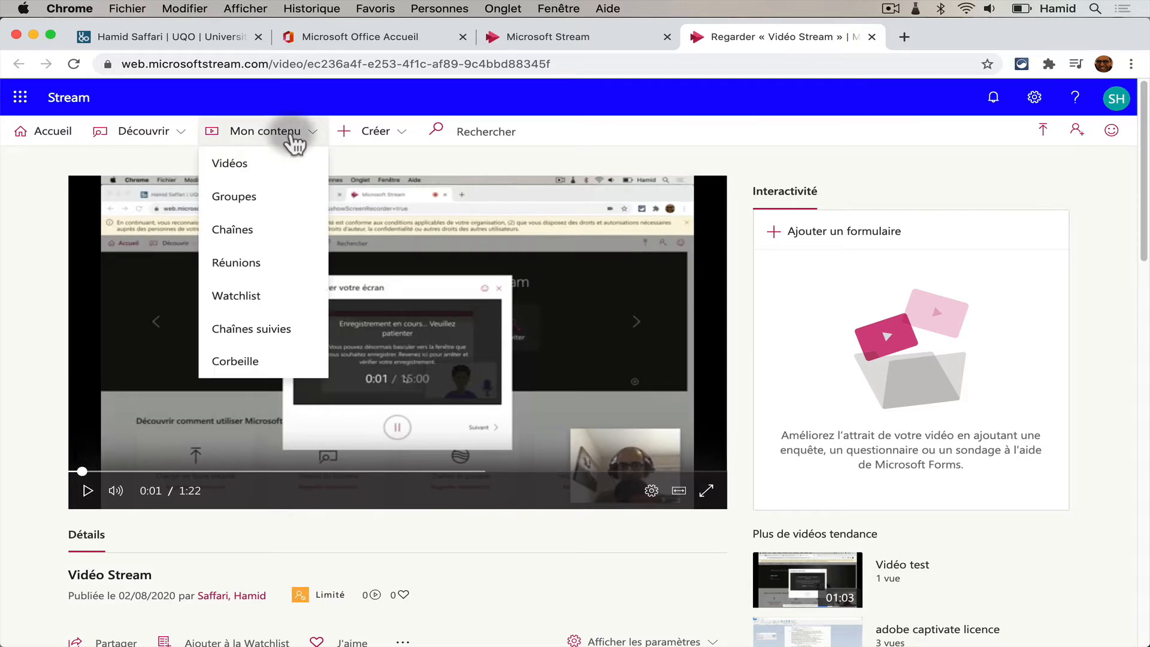
{"action": "left_click", "coordinate": [278, 162]}
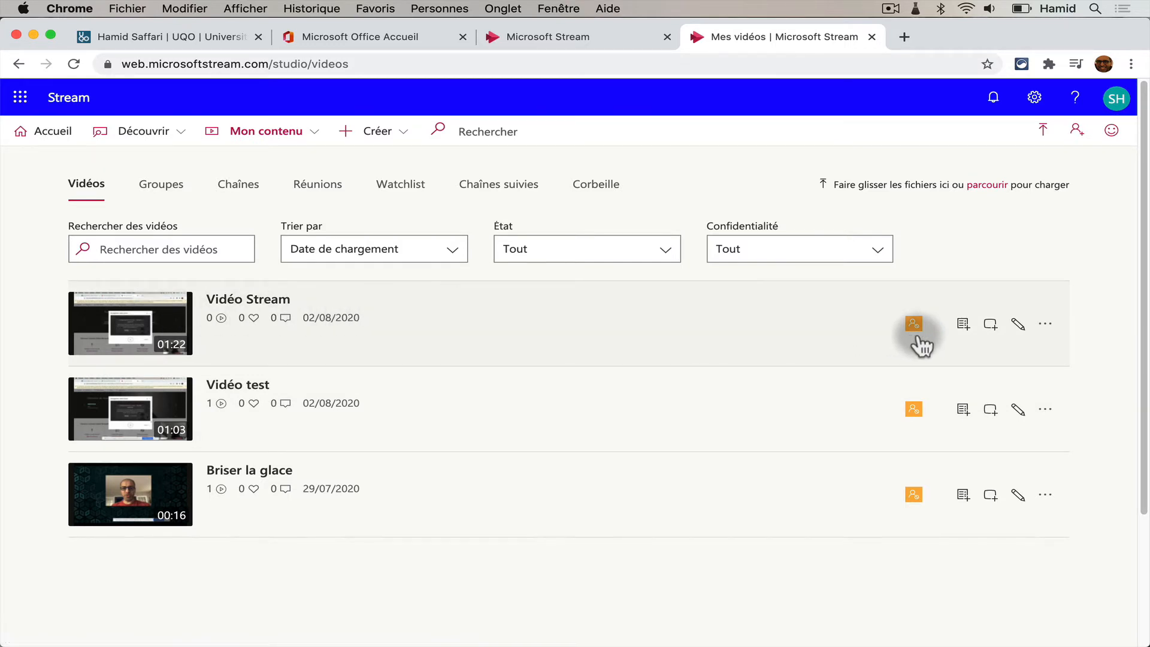
{"action": "mouse_move", "coordinate": [918, 332]}
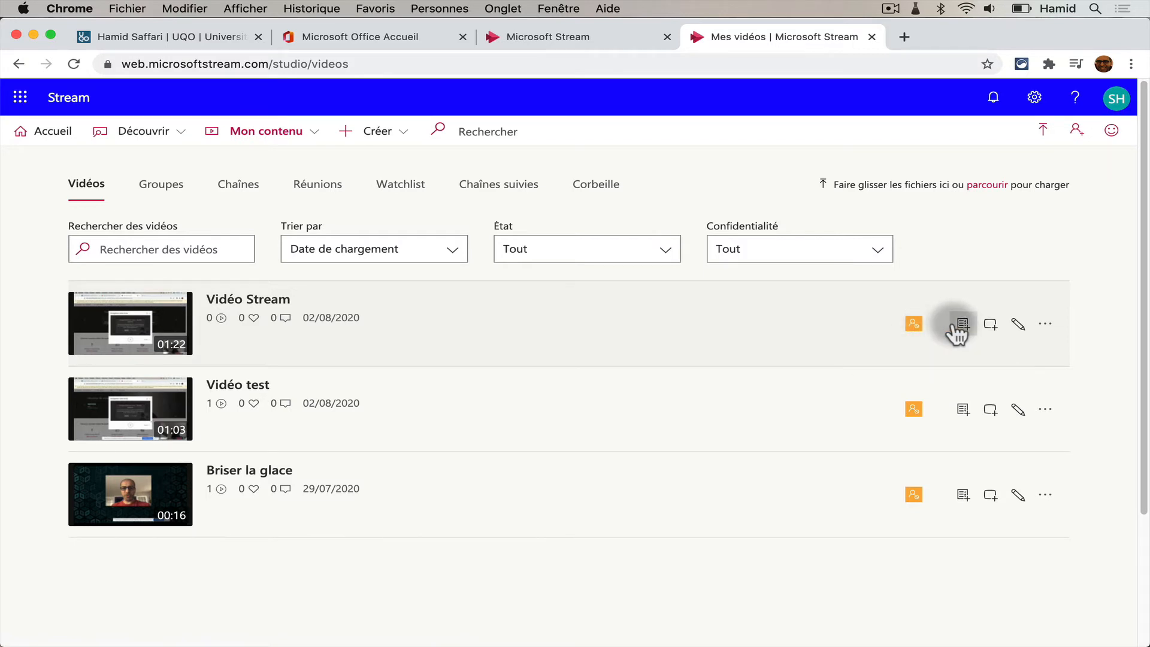
{"action": "left_click", "coordinate": [1045, 325]}
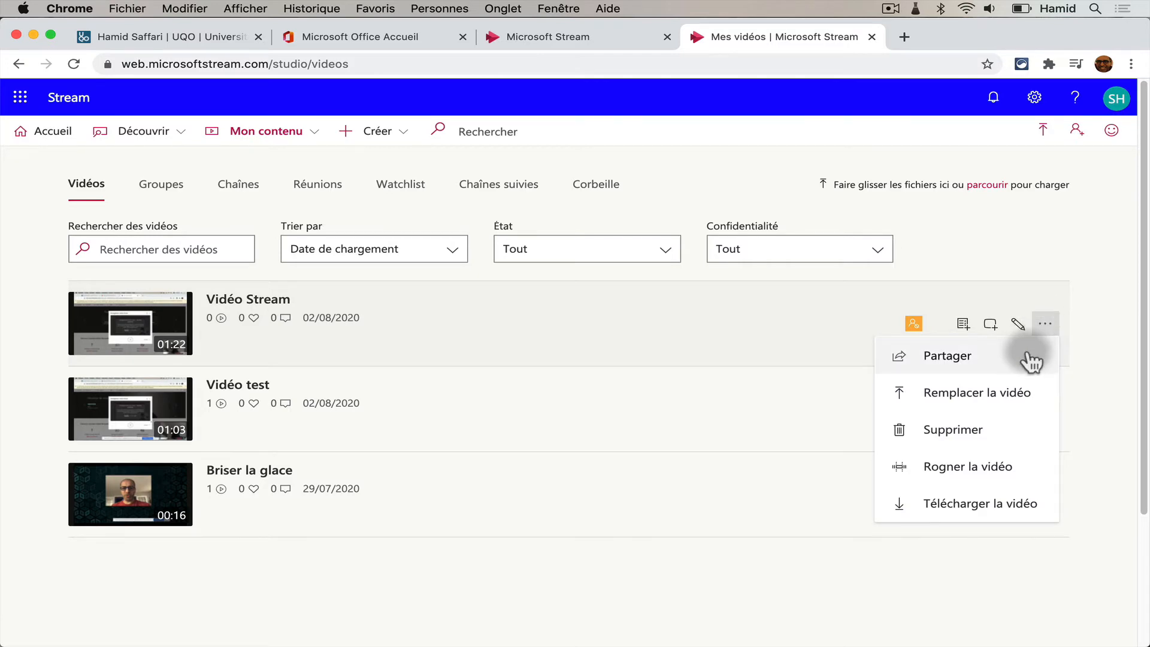
{"action": "left_click", "coordinate": [966, 358]}
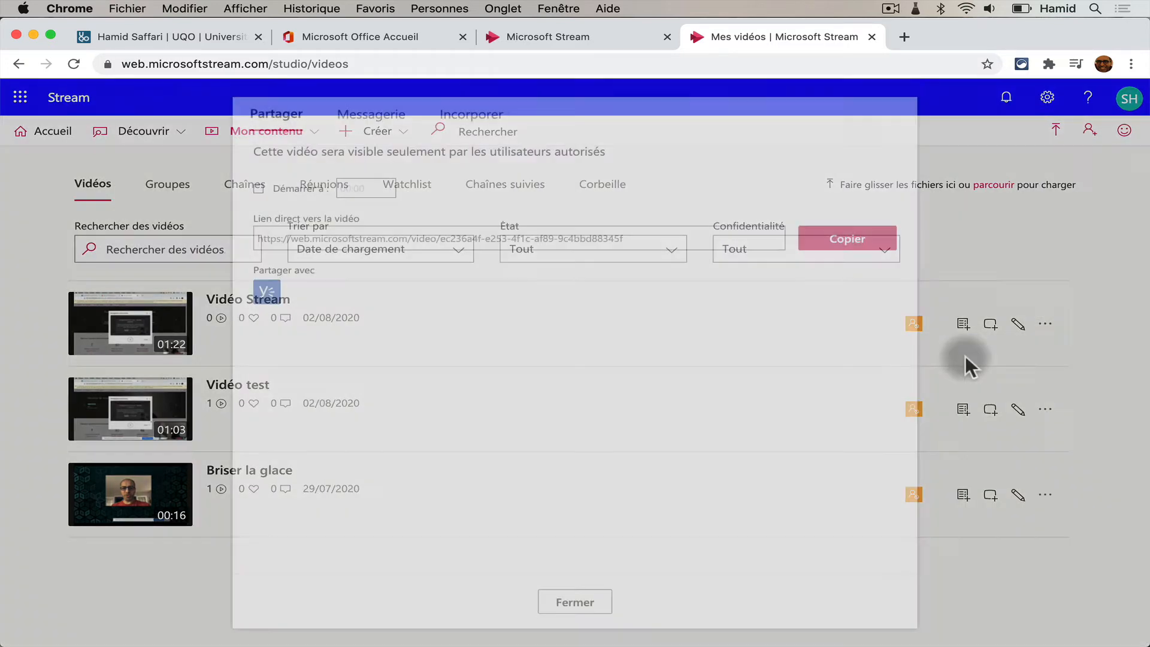
{"action": "left_click", "coordinate": [638, 236]}
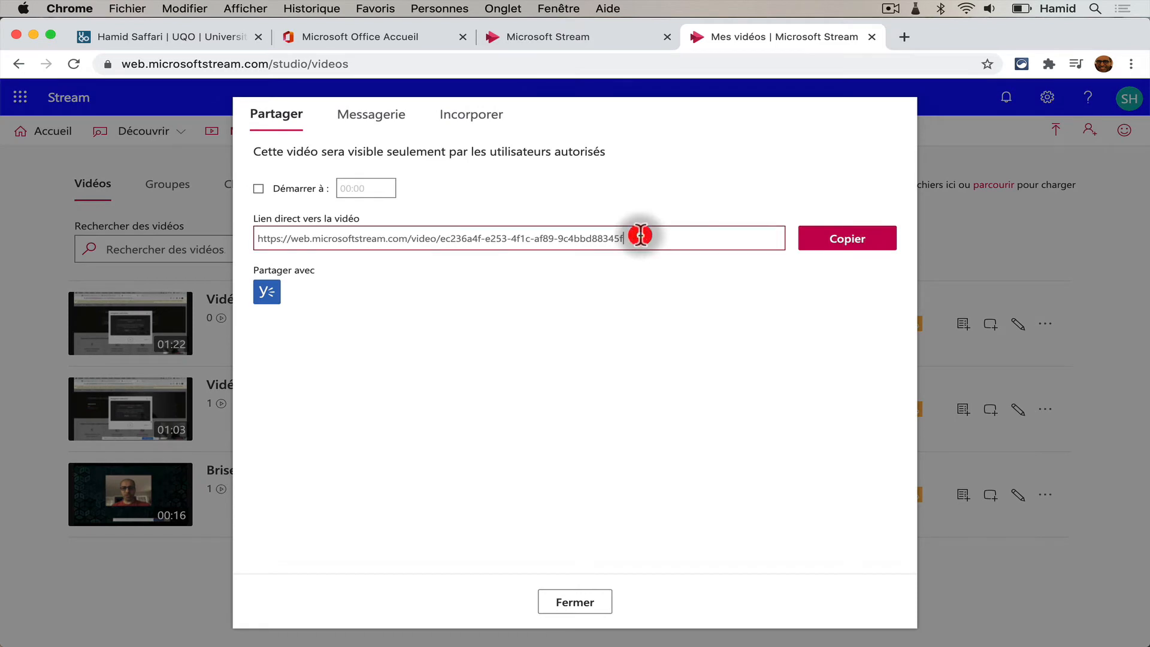
{"action": "left_click", "coordinate": [828, 248]}
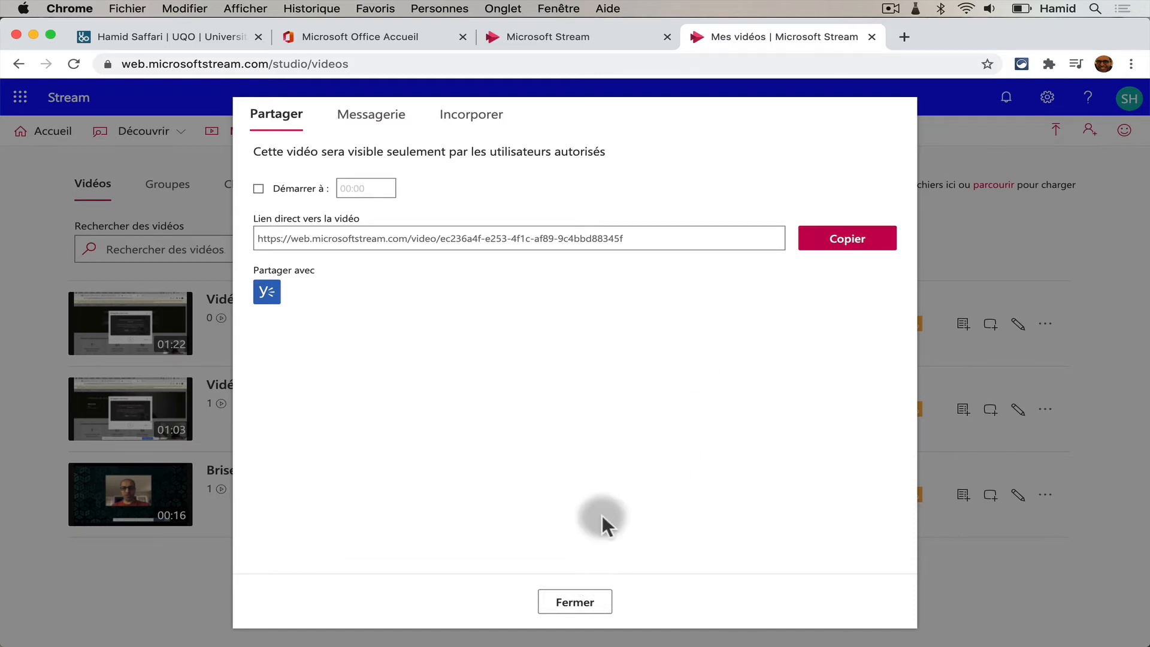
View the video's embed code, close the sharing options, and look over the additional actions for Vidéo Stream.
{"action": "left_click", "coordinate": [479, 114]}
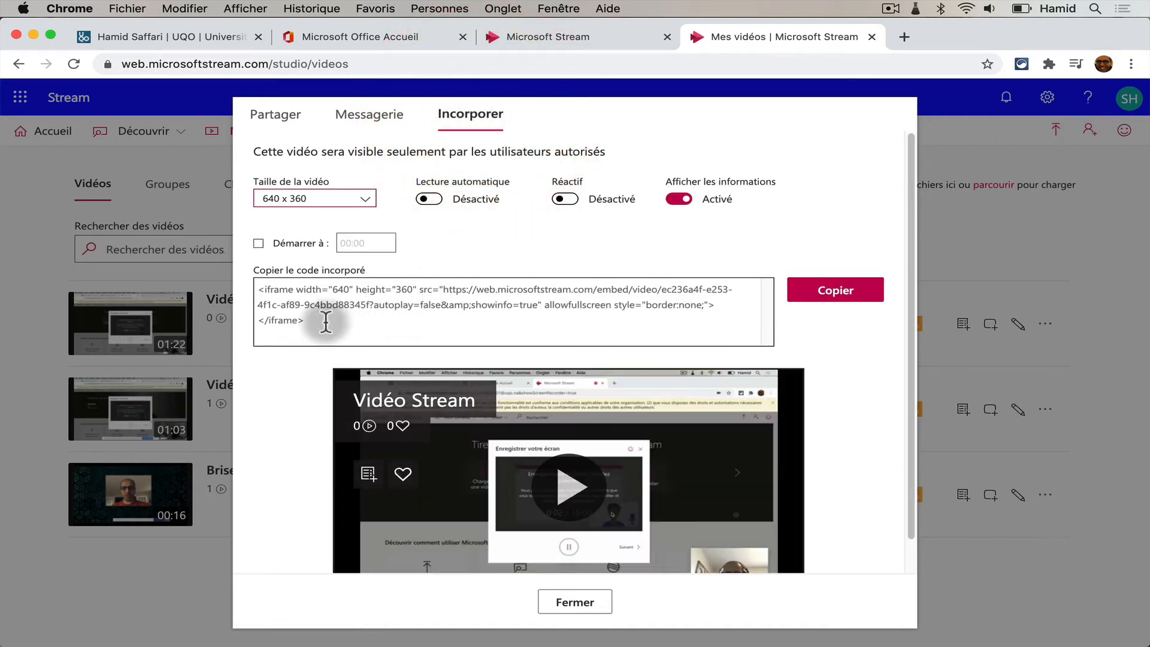
{"action": "left_click", "coordinate": [576, 603]}
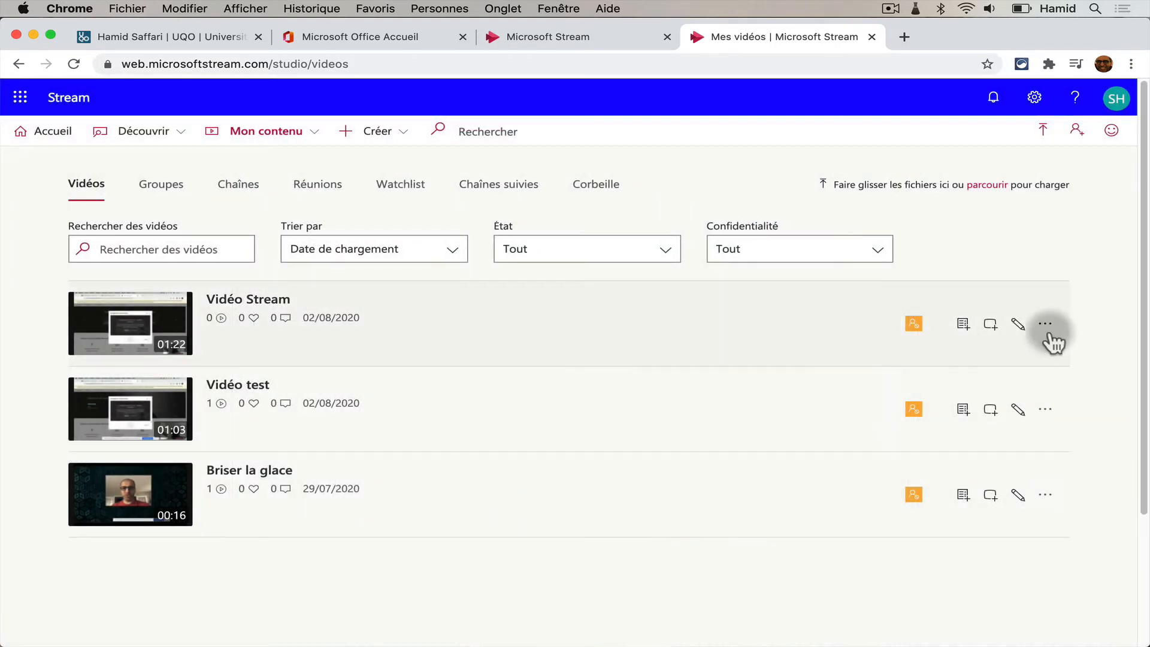
{"action": "left_click", "coordinate": [1047, 327]}
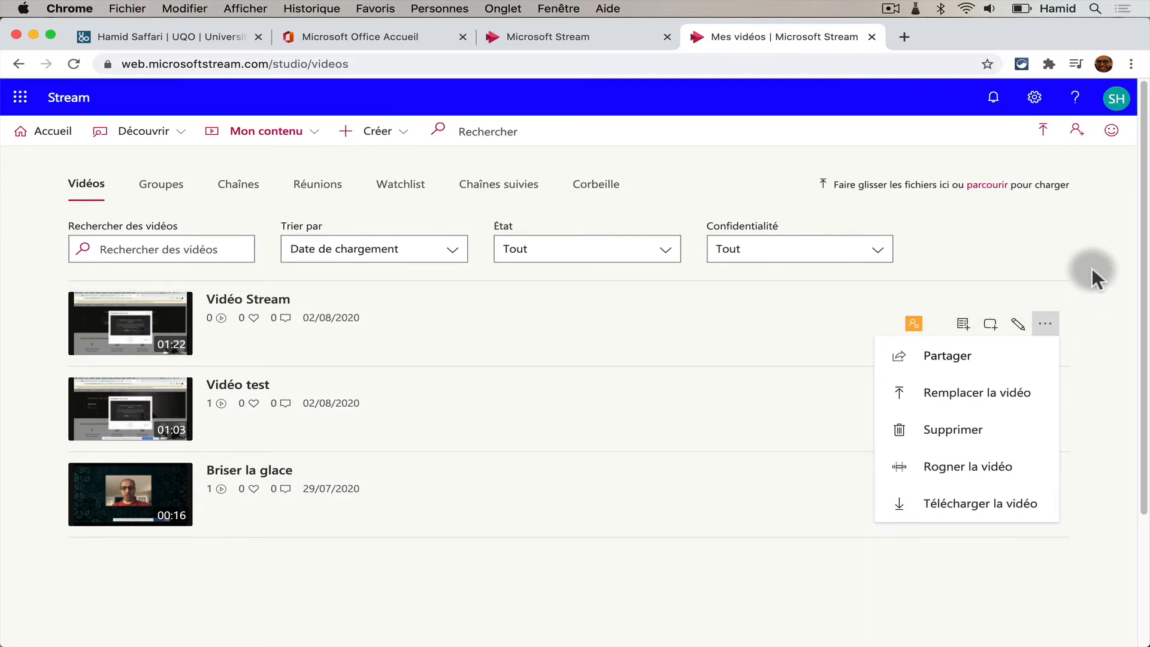
{"action": "left_click", "coordinate": [1093, 348]}
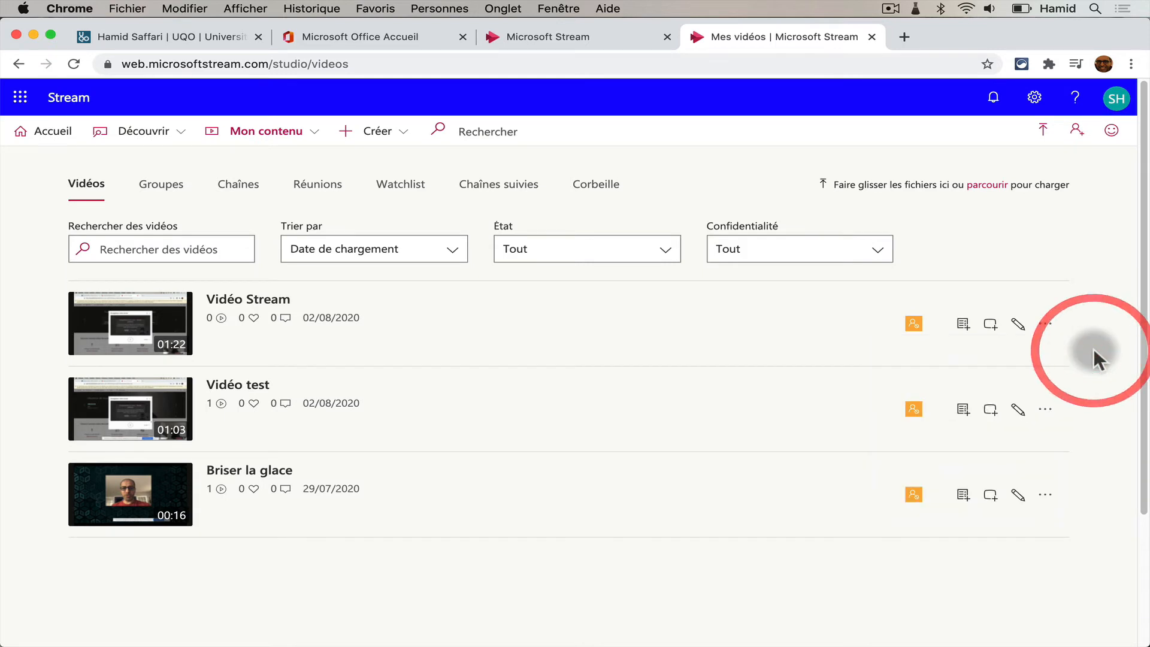
Open Vidéo Stream's details for editing and upload BackGroundZoom.jpg from the Bureau folder as its thumbnail.
{"action": "left_click", "coordinate": [1019, 328]}
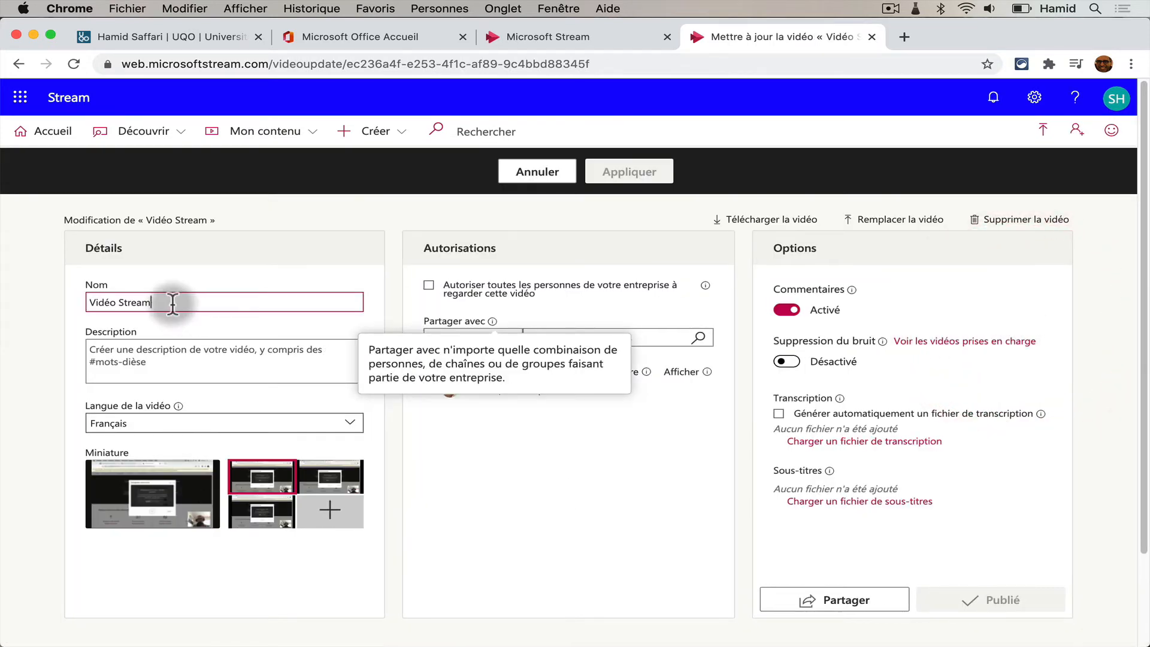
{"action": "left_click", "coordinate": [155, 351]}
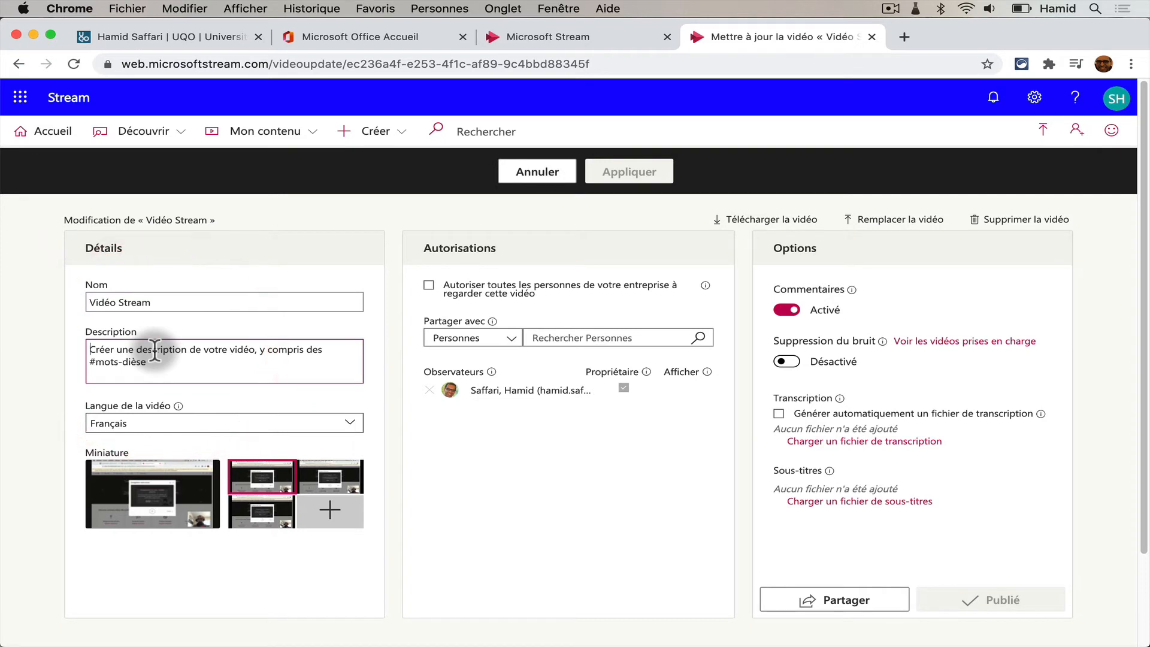
{"action": "left_click", "coordinate": [5, 430]}
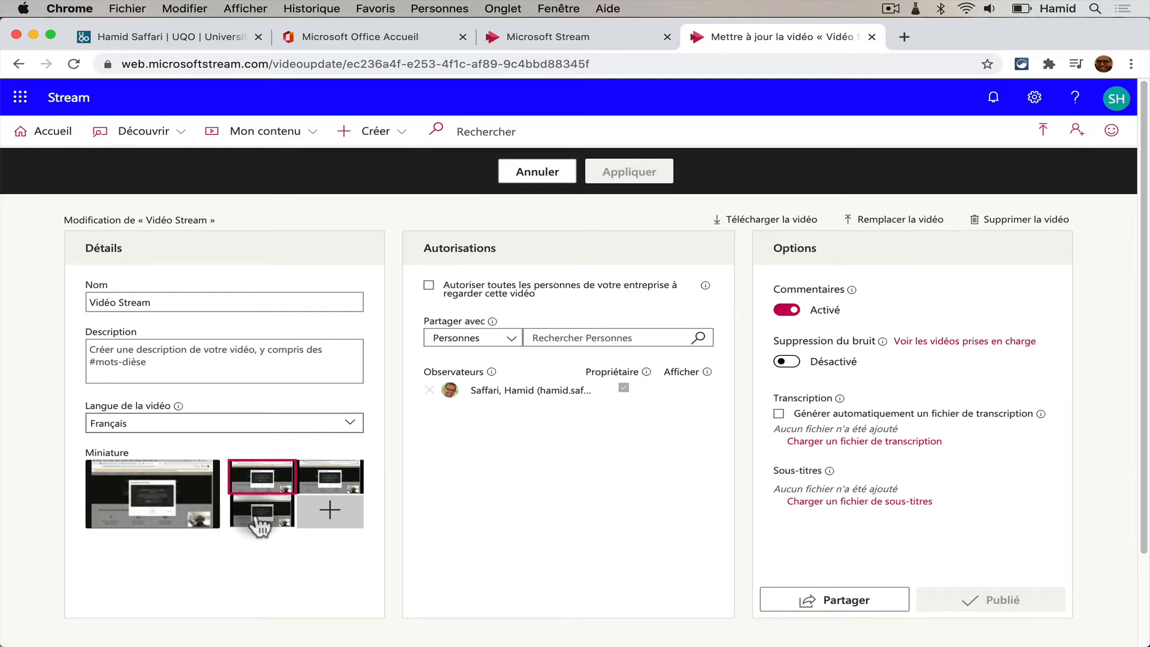
{"action": "left_click", "coordinate": [333, 474]}
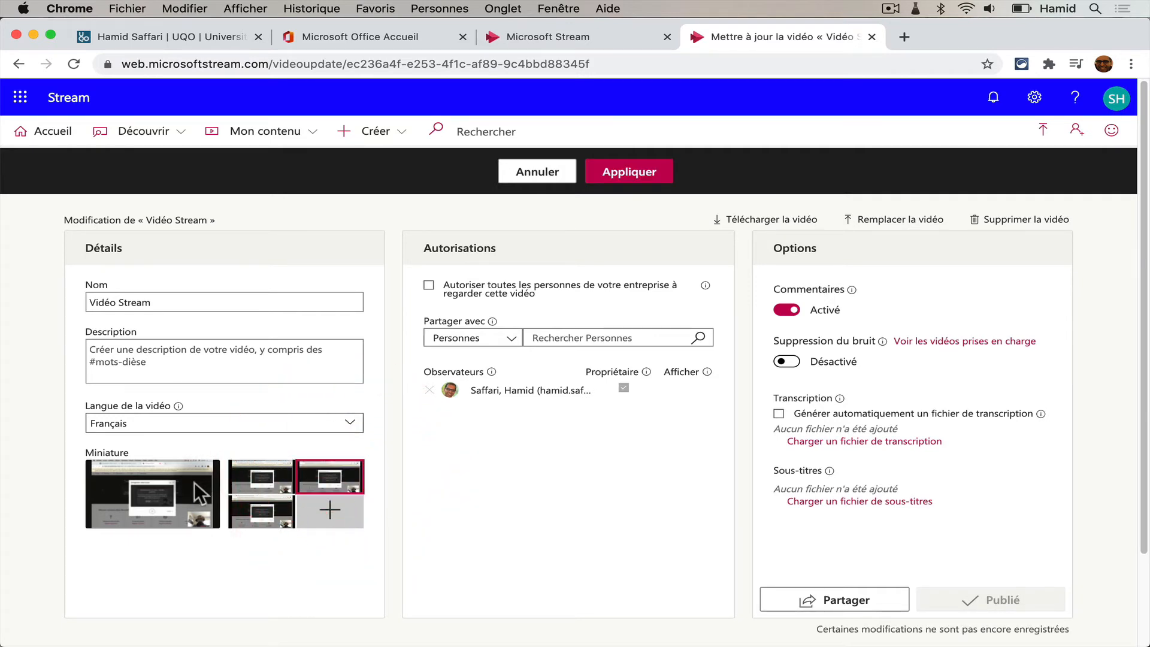
{"action": "left_click", "coordinate": [331, 508]}
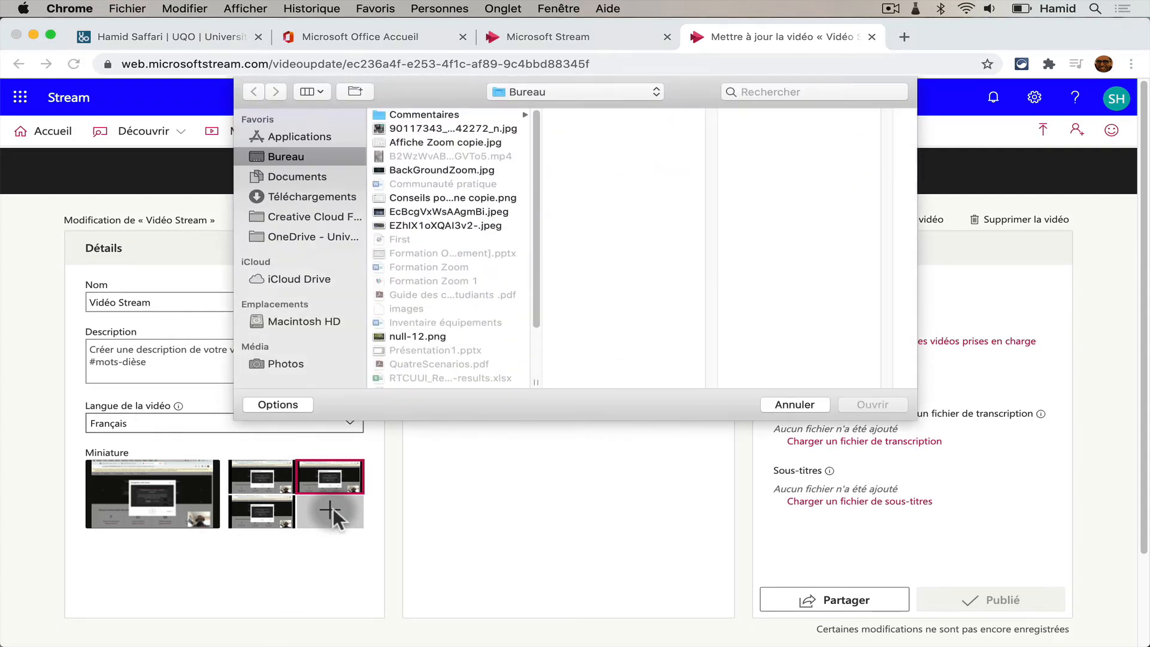
{"action": "left_click", "coordinate": [400, 167]}
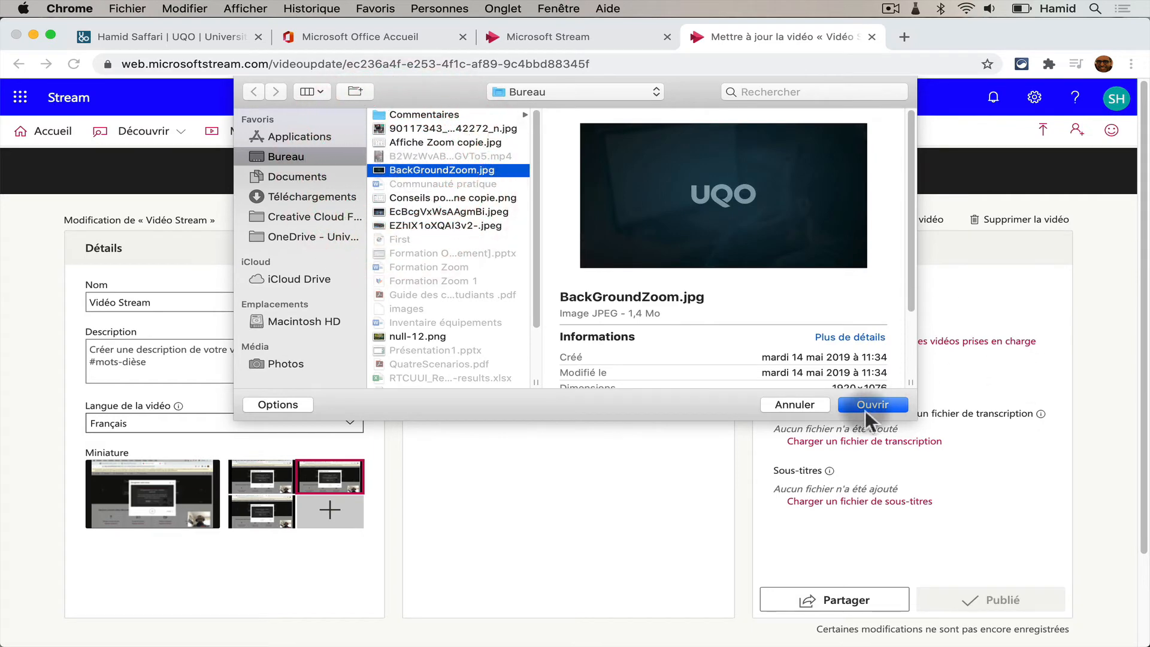
{"action": "left_click", "coordinate": [875, 405]}
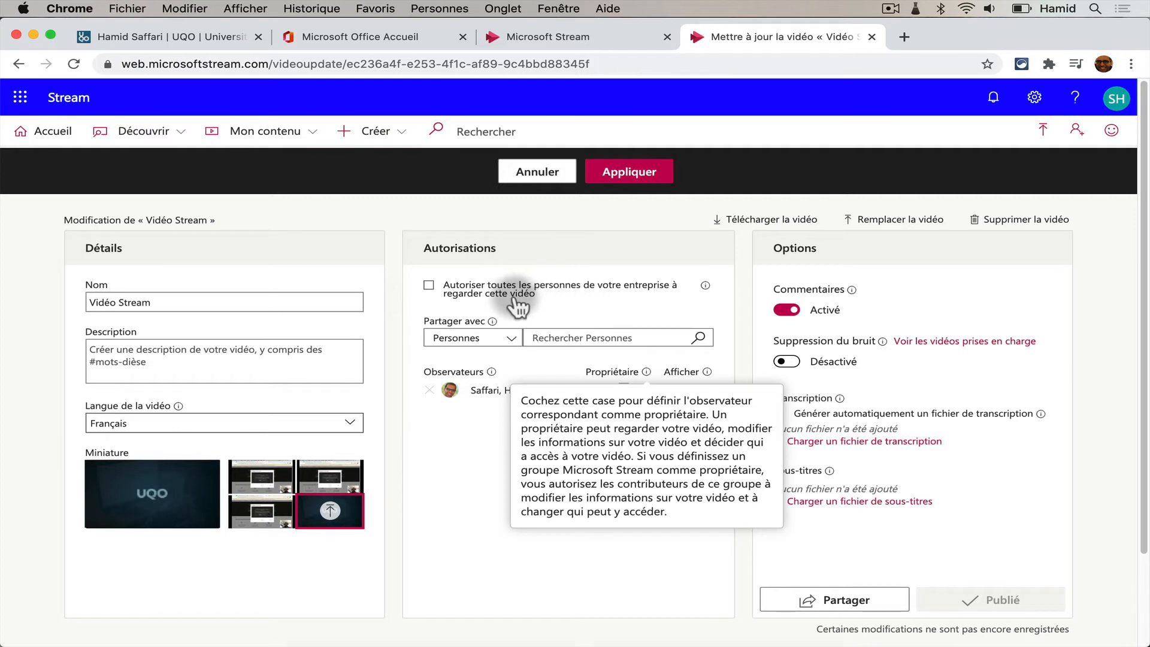
Enable noise suppression and automatic transcript generation for the video, apply the changes, and pause its playback.
{"action": "left_click", "coordinate": [459, 520]}
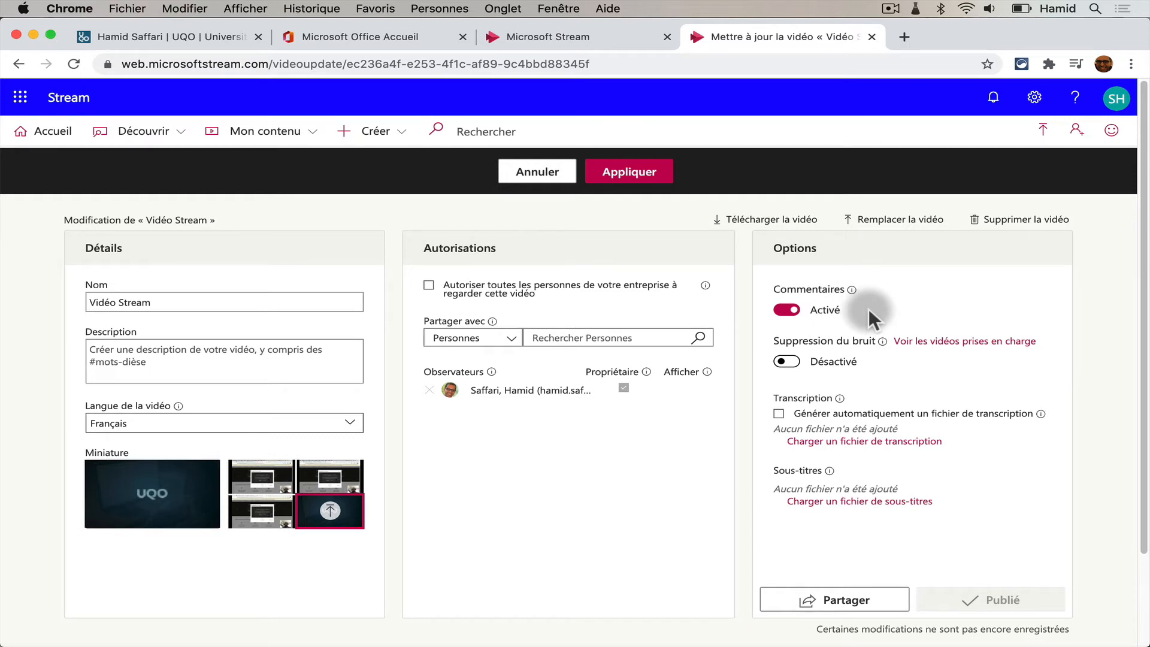
{"action": "left_click", "coordinate": [789, 361]}
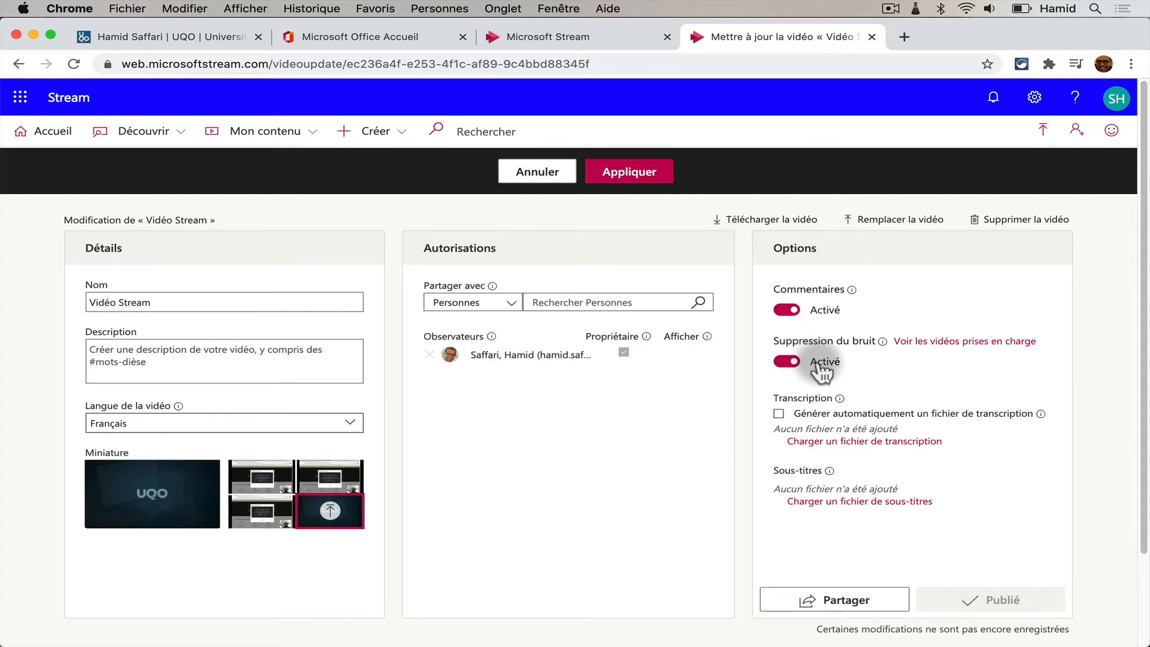
{"action": "left_click", "coordinate": [778, 414]}
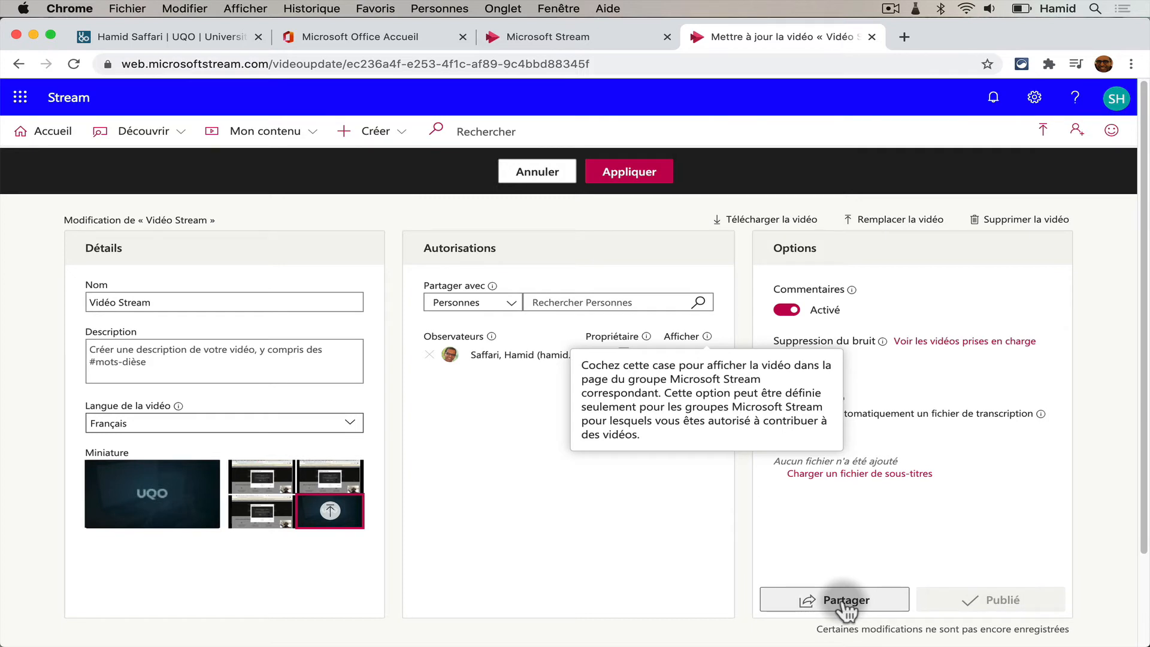
{"action": "left_click", "coordinate": [630, 172]}
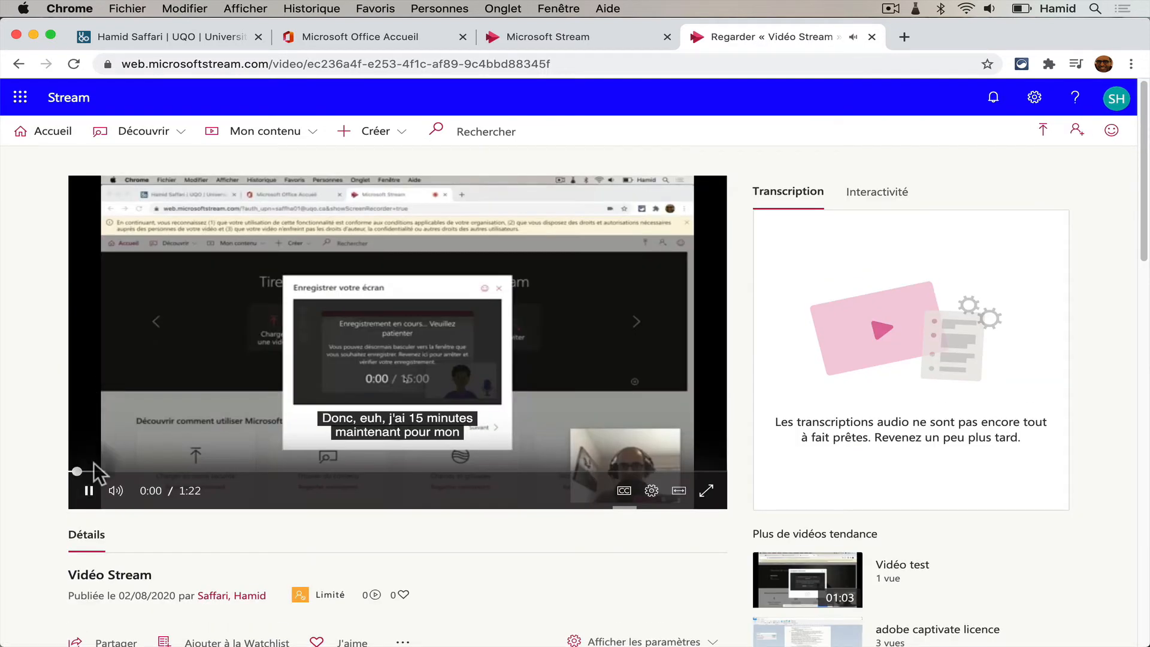
{"action": "left_click", "coordinate": [87, 493]}
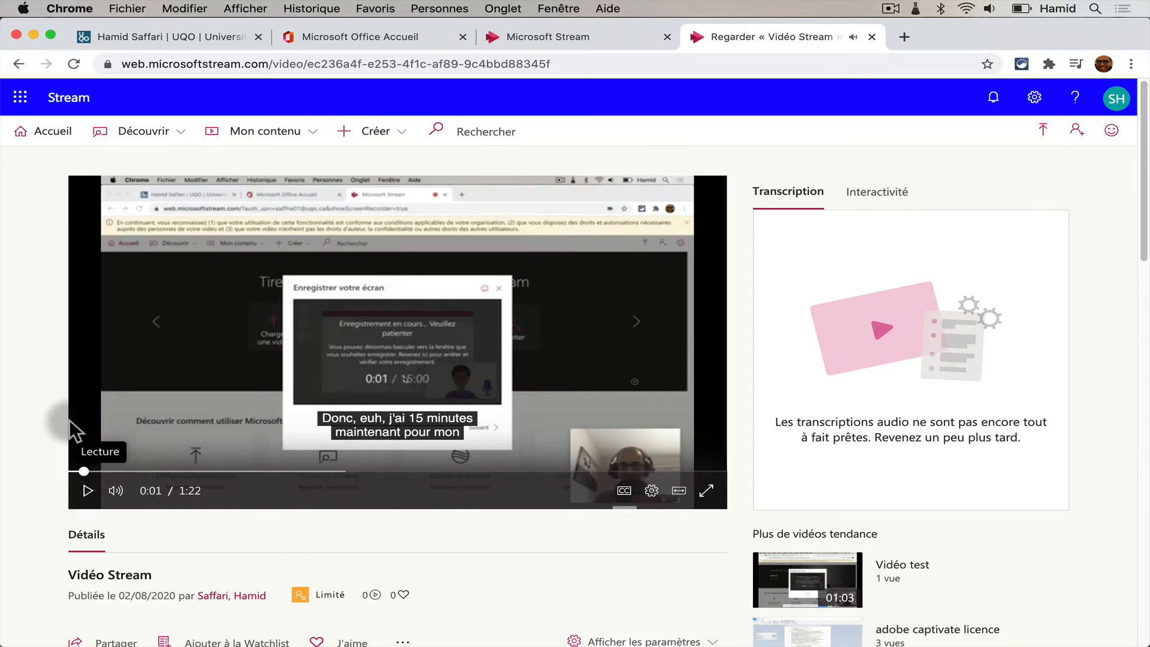
Look over the Vidéo Stream page, including its sharing actions, comments area, trending videos, and transcript section.
{"action": "scroll", "coordinate": [487, 438], "scroll_direction": "down", "scroll_amount": 1}
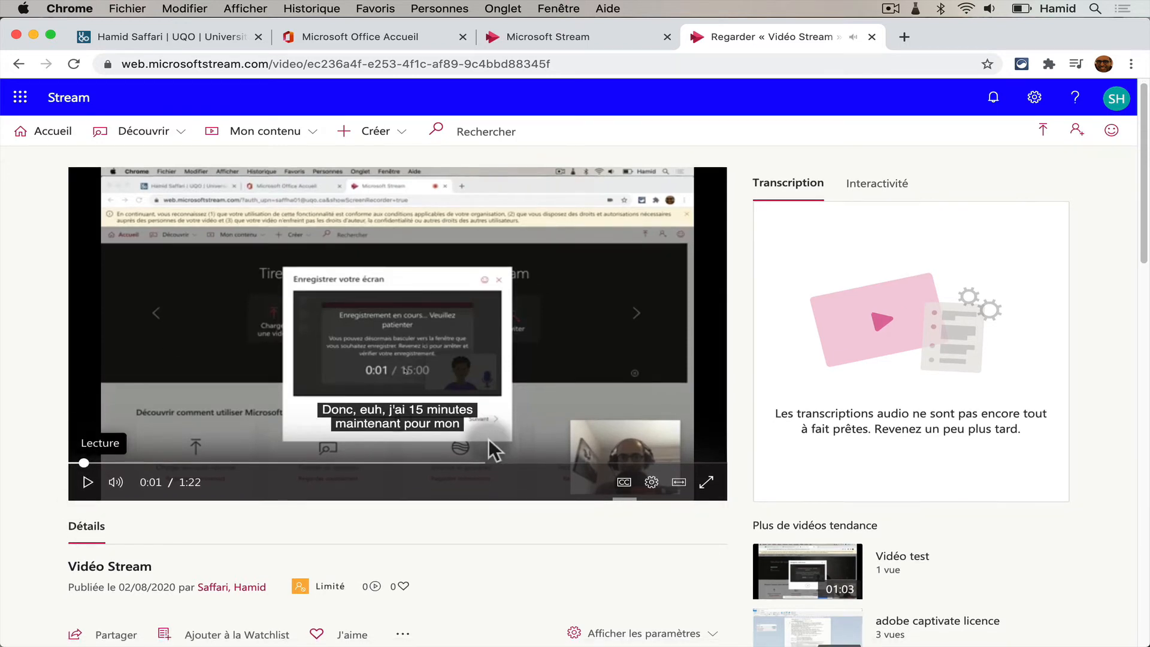
{"action": "scroll", "coordinate": [487, 447], "scroll_direction": "down", "scroll_amount": 3}
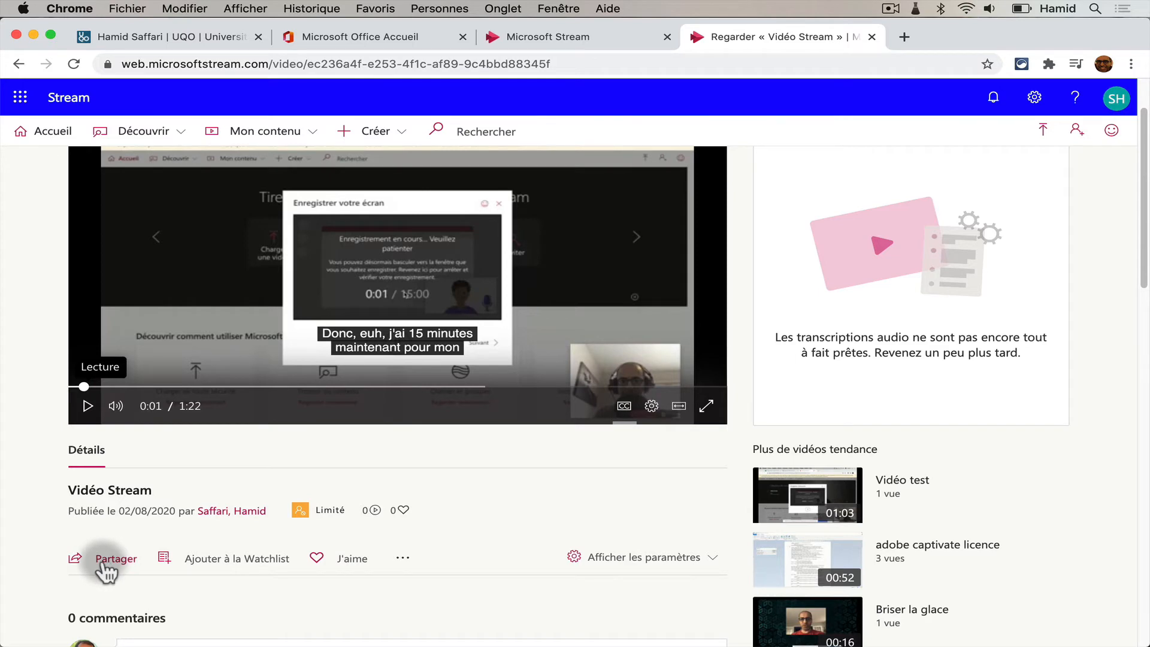
{"action": "scroll", "coordinate": [1068, 511], "scroll_direction": "down", "scroll_amount": 1}
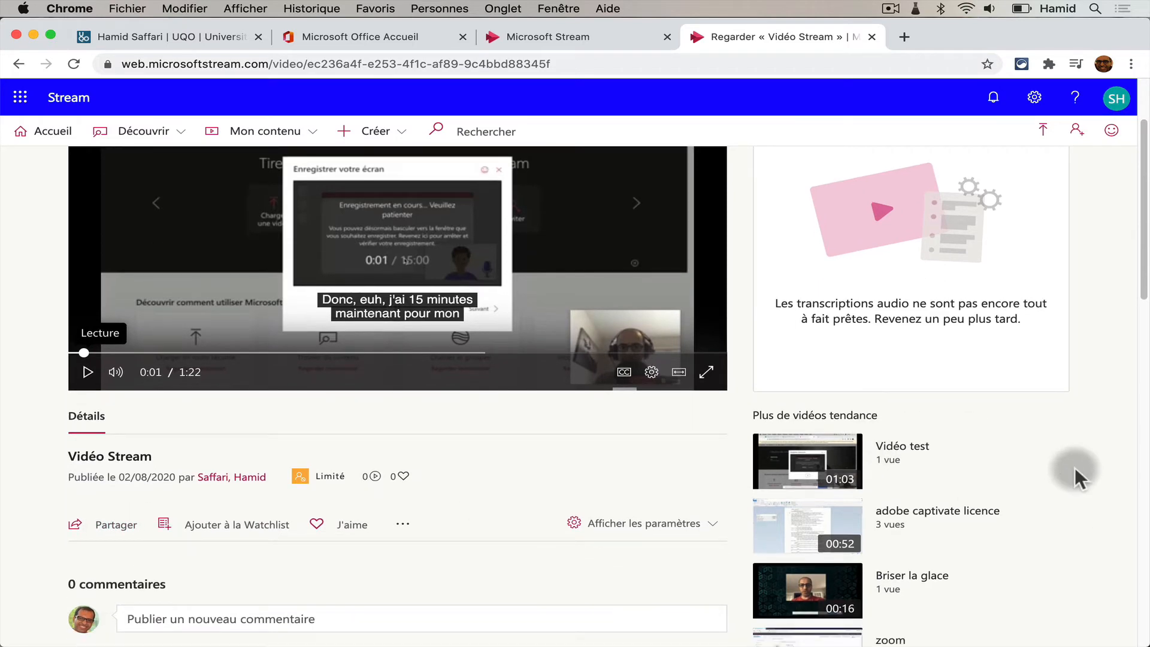
{"action": "scroll", "coordinate": [1074, 467], "scroll_direction": "down", "scroll_amount": 10}
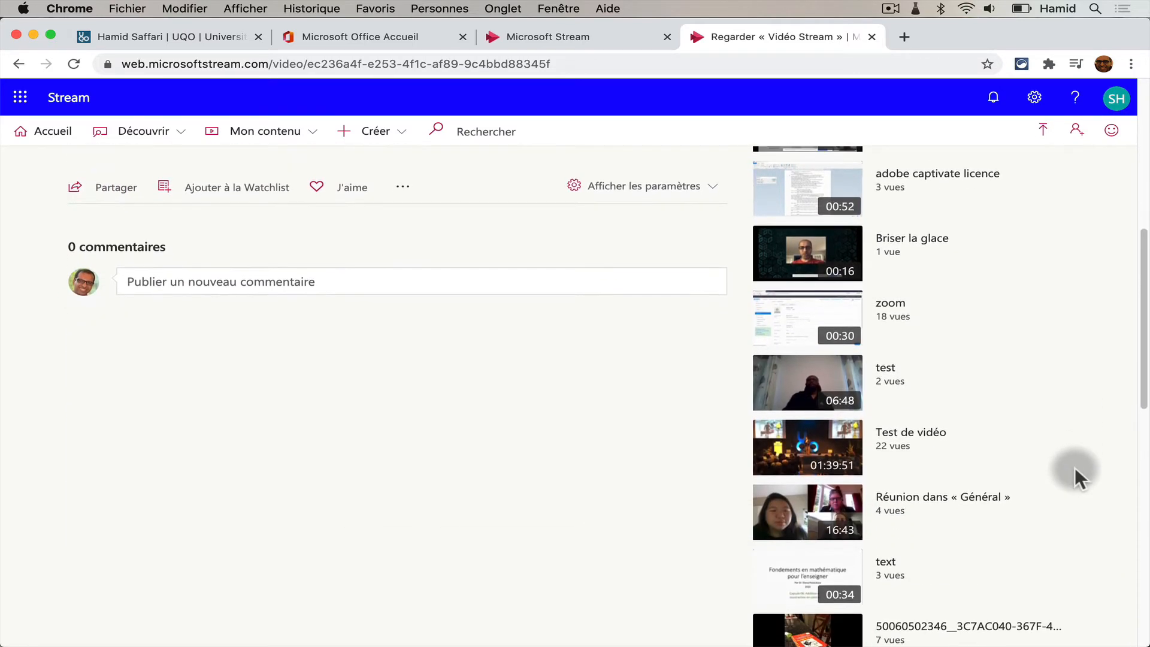
{"action": "scroll", "coordinate": [1074, 467], "scroll_direction": "up", "scroll_amount": 10}
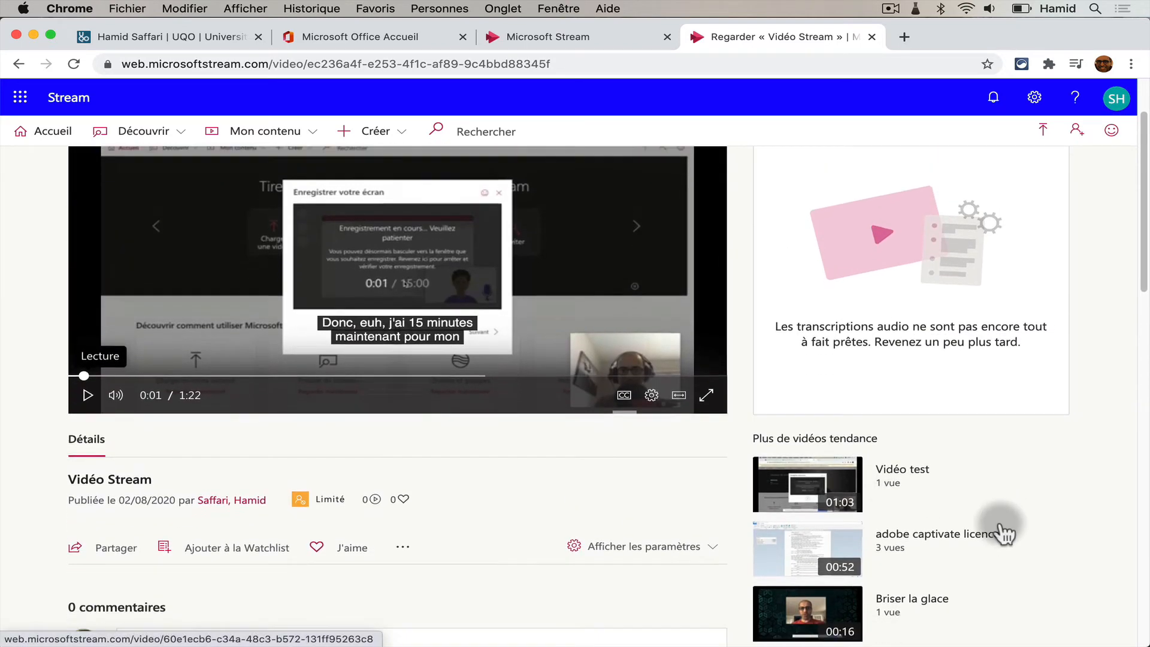
{"action": "scroll", "coordinate": [1000, 526], "scroll_direction": "down", "scroll_amount": 1}
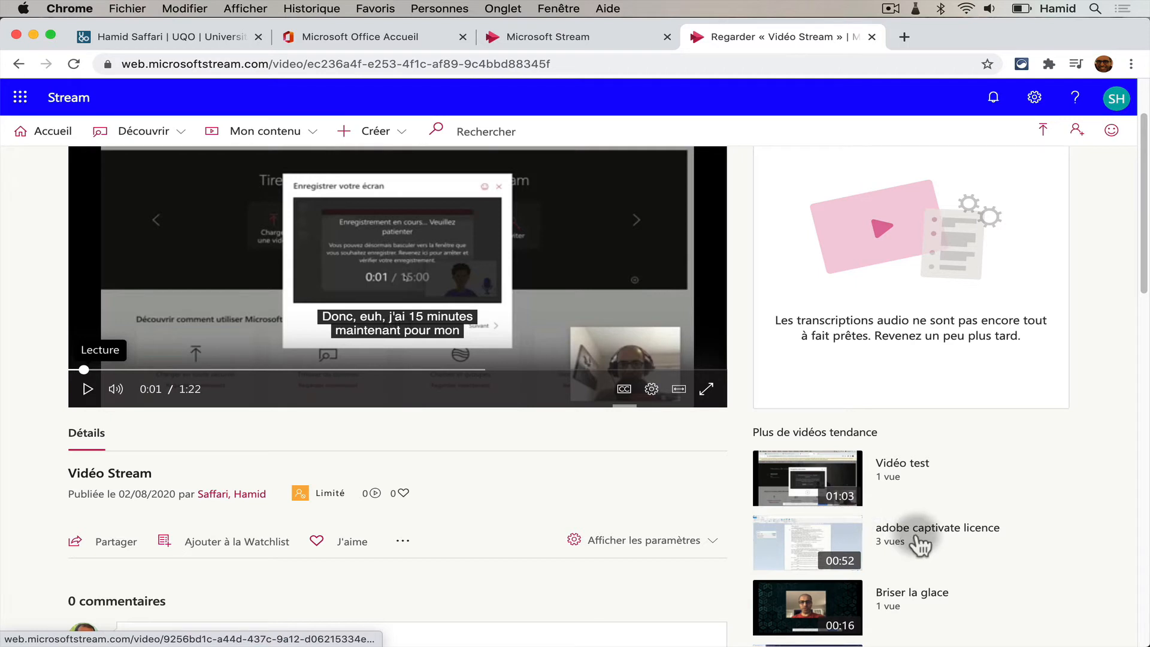
{"action": "scroll", "coordinate": [1034, 520], "scroll_direction": "up", "scroll_amount": 3}
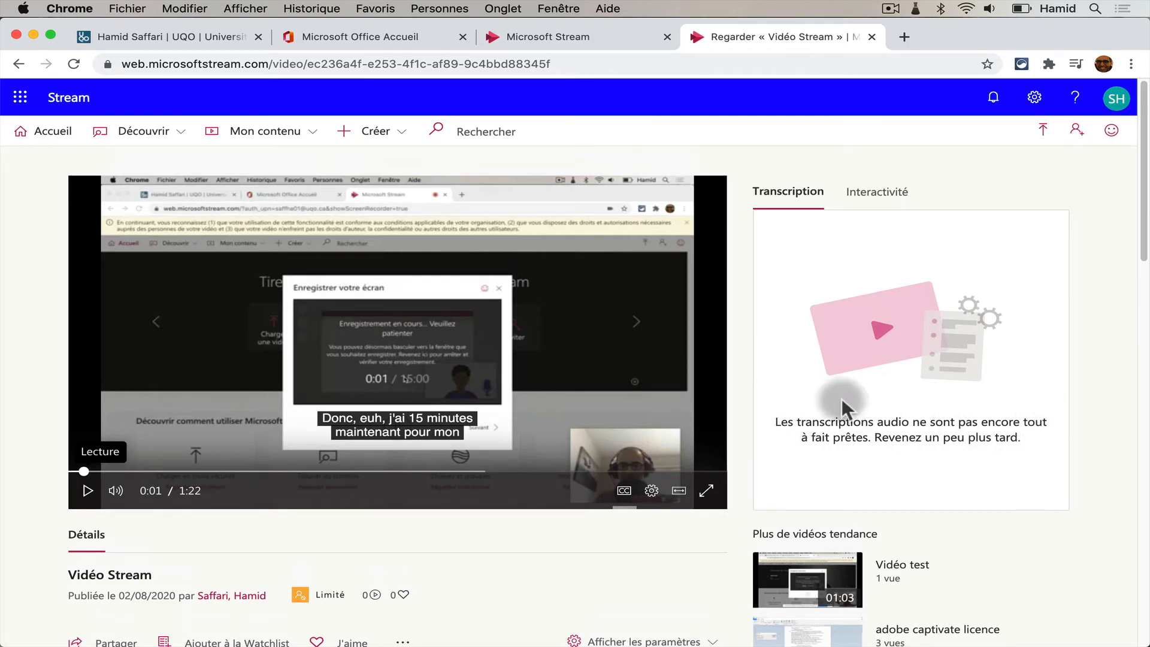
Switch to the other Stream tab, close the upload dialog, and display the list of own videos.
{"action": "left_click", "coordinate": [576, 34]}
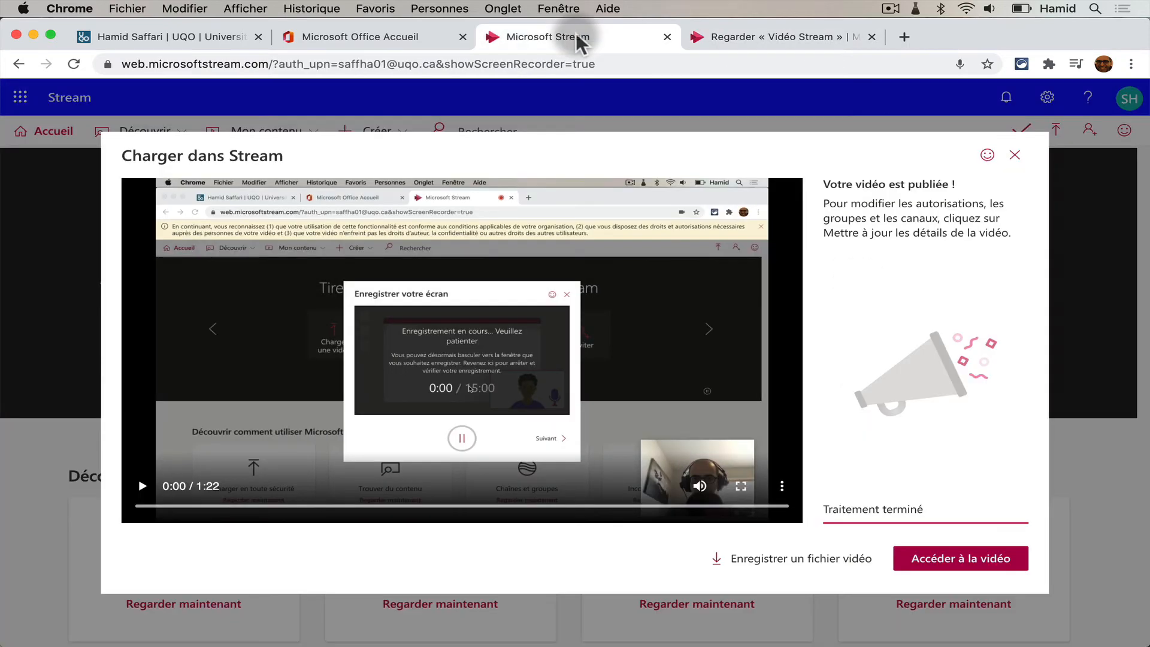
{"action": "left_click", "coordinate": [1014, 155]}
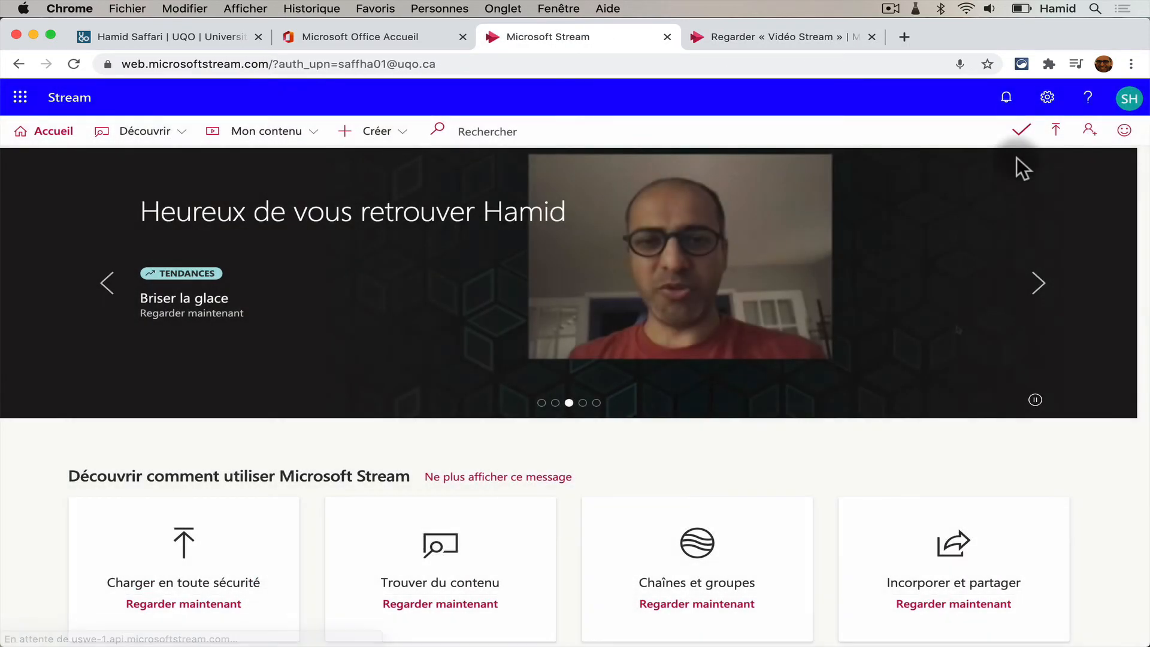
{"action": "left_click", "coordinate": [286, 136]}
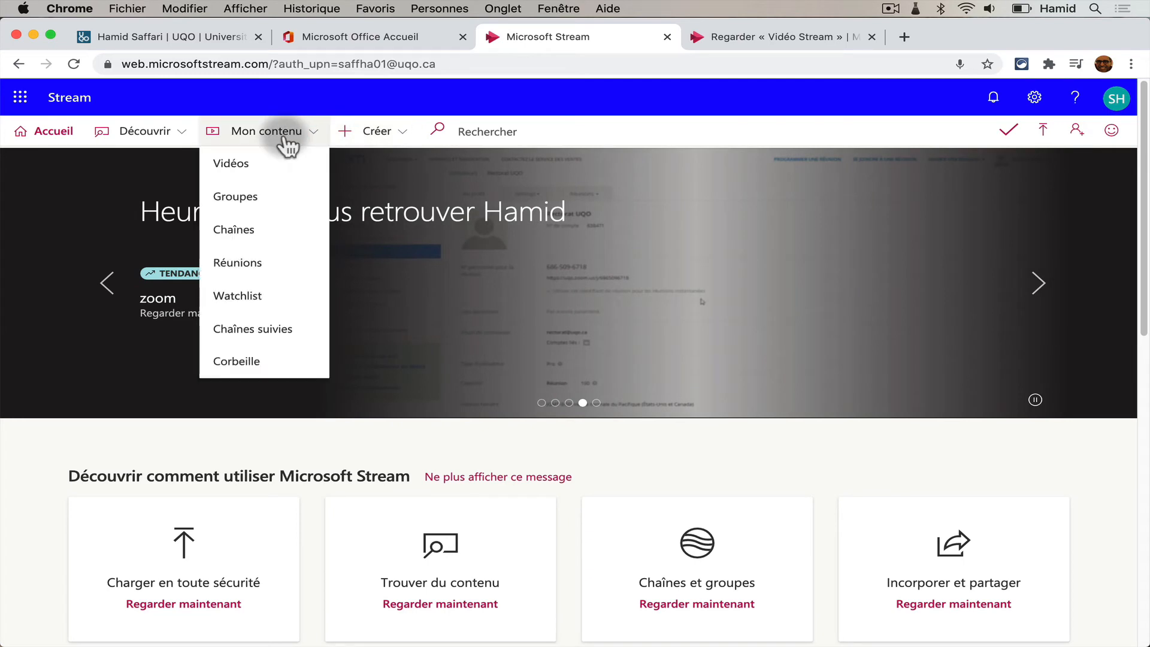
{"action": "left_click", "coordinate": [277, 173]}
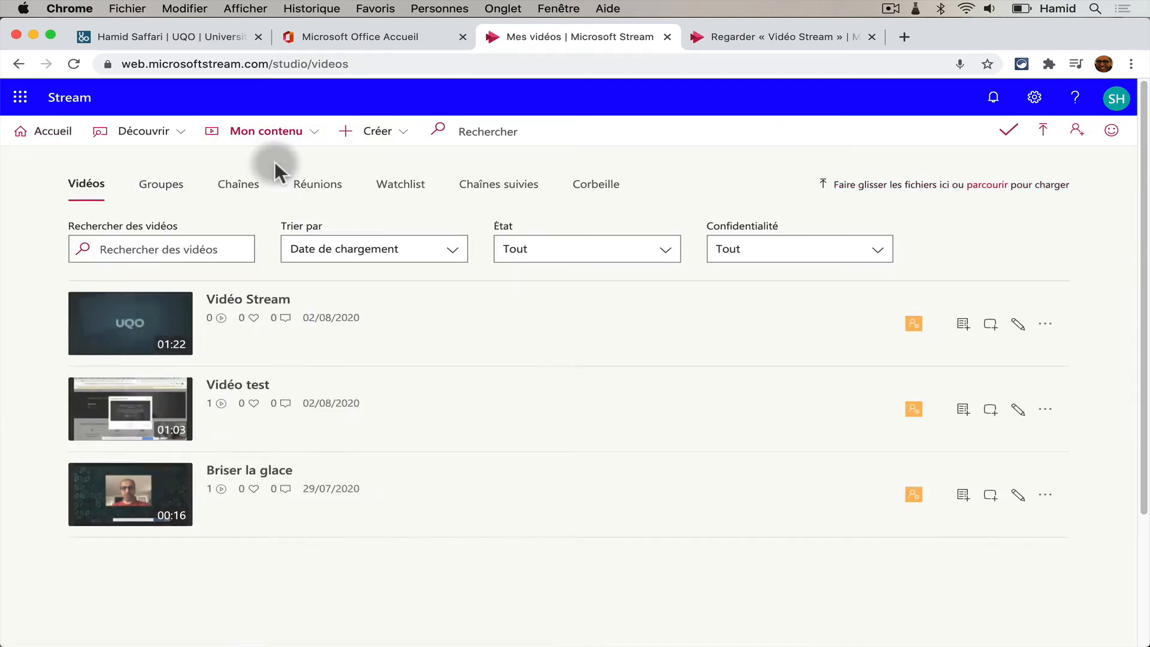
Open Briser la glace, play its opening briefly, and look at the editing options for its first transcript line.
{"action": "left_click", "coordinate": [256, 471]}
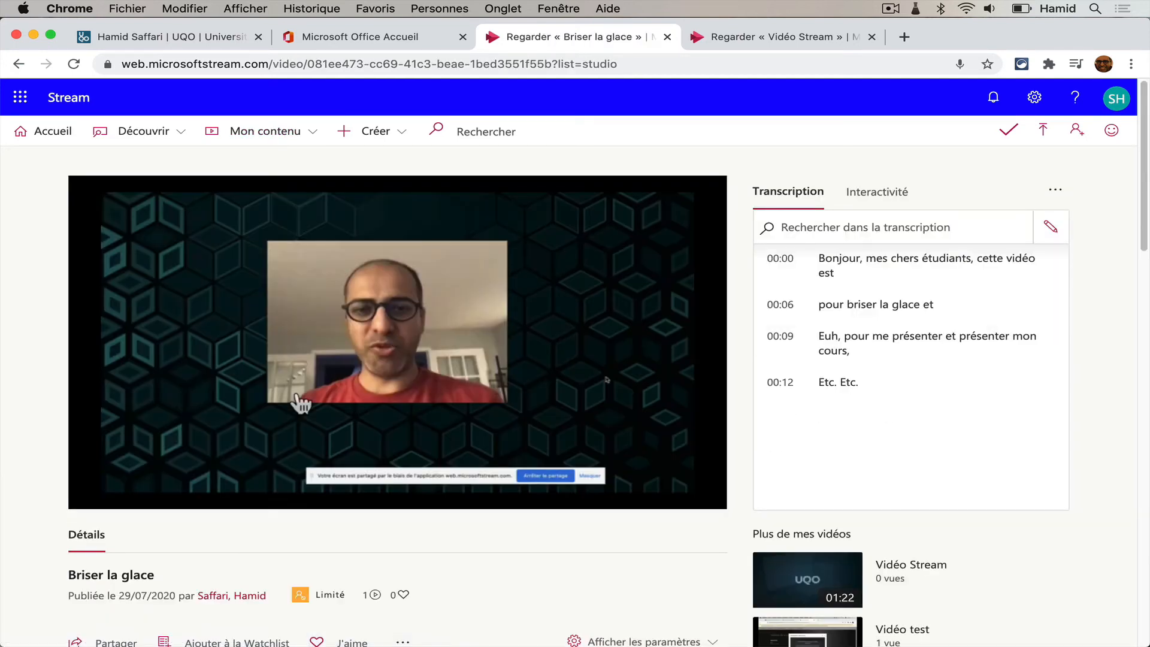
{"action": "left_click", "coordinate": [298, 396]}
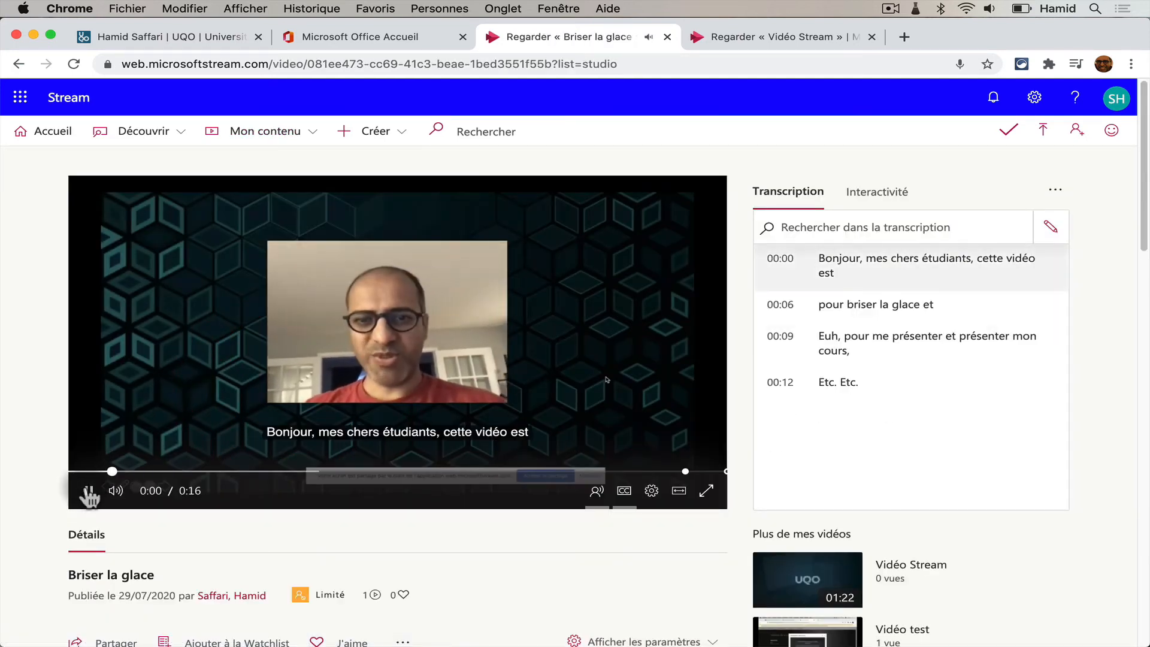
{"action": "left_click", "coordinate": [88, 490]}
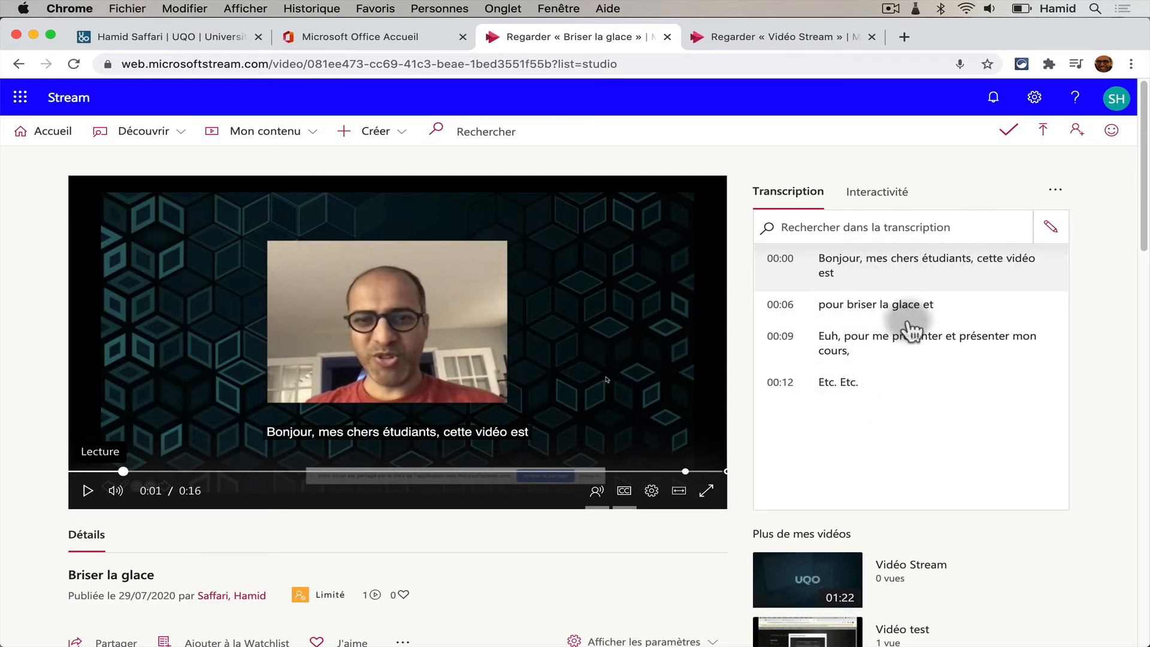
{"action": "left_click", "coordinate": [1047, 225]}
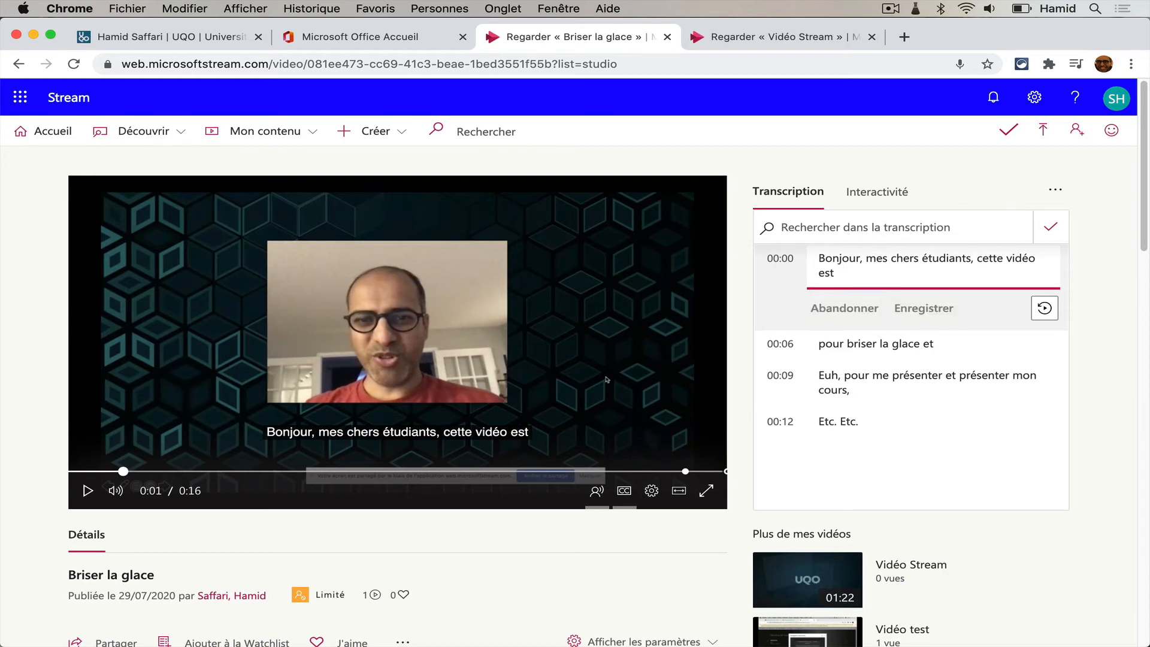
{"action": "left_click", "coordinate": [1046, 307]}
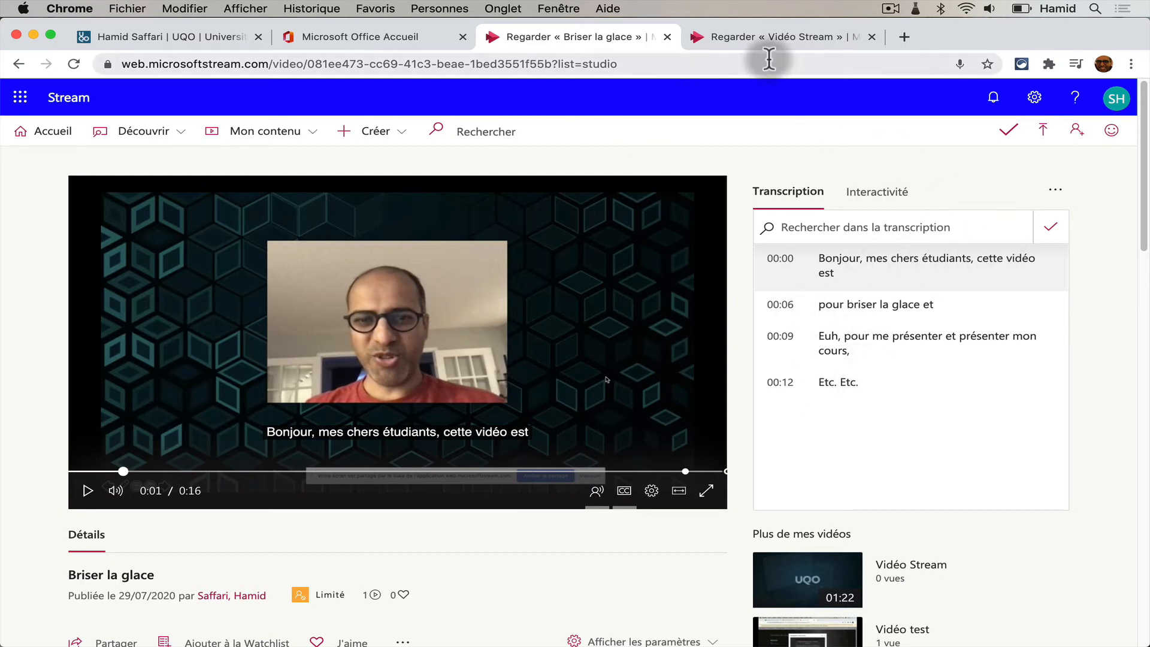
Return to Vidéo Stream, close the Briser la glace tab, and place the playback at 0:39 with the interactivity options displayed.
{"action": "left_click", "coordinate": [768, 37]}
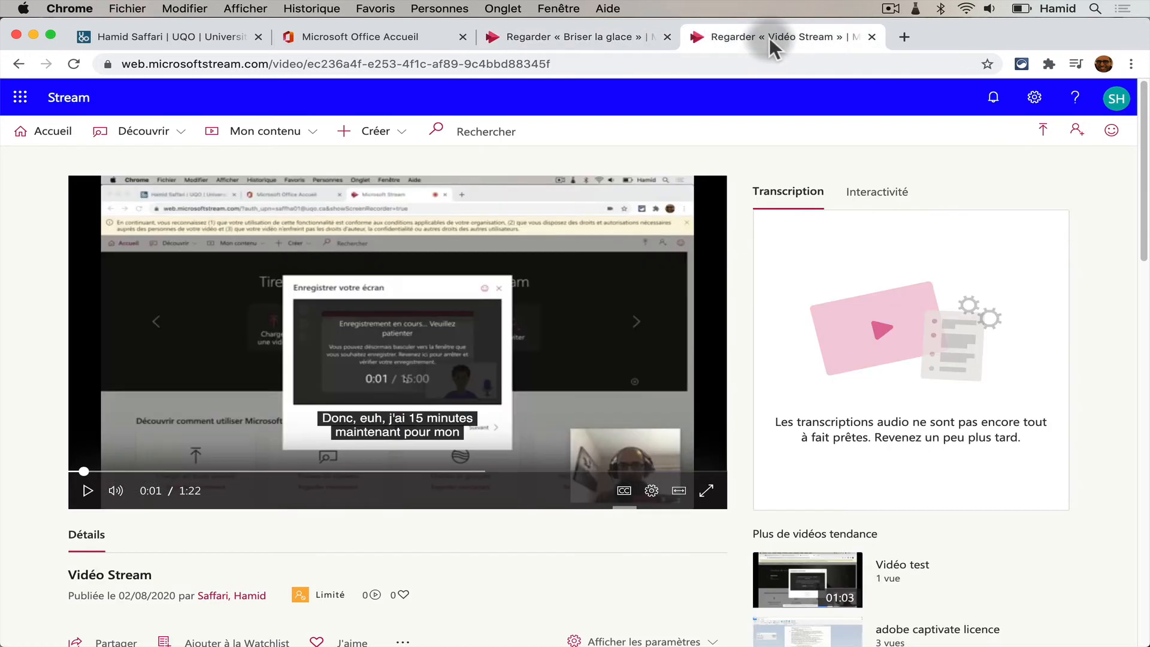
{"action": "left_click", "coordinate": [667, 37]}
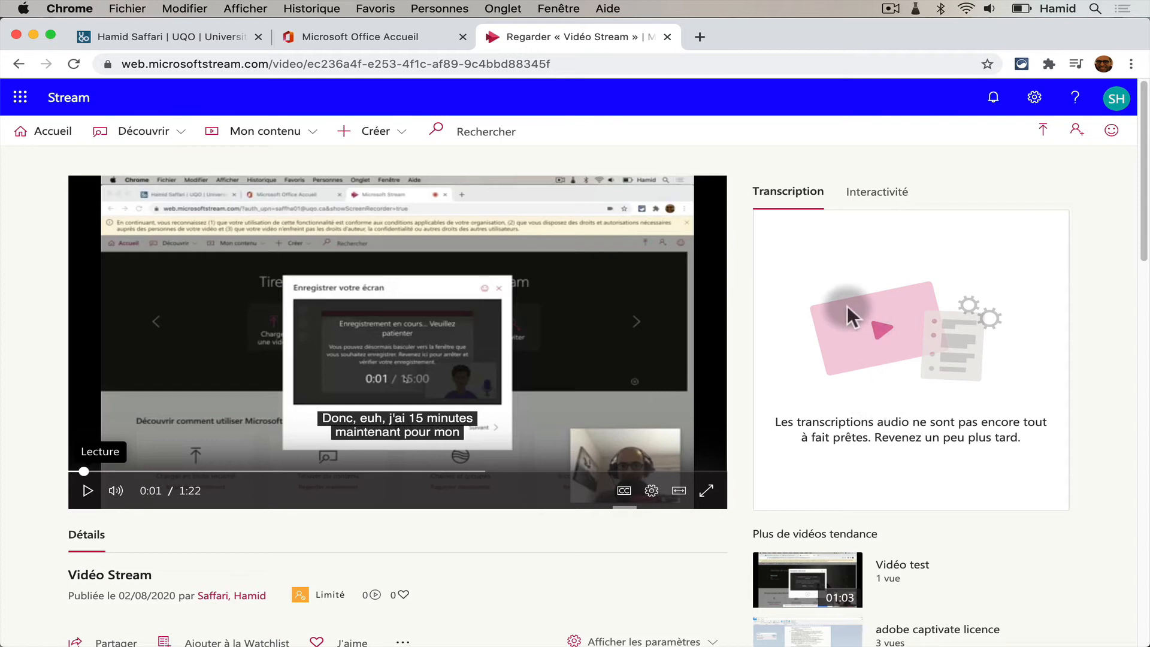
{"action": "left_click", "coordinate": [877, 201]}
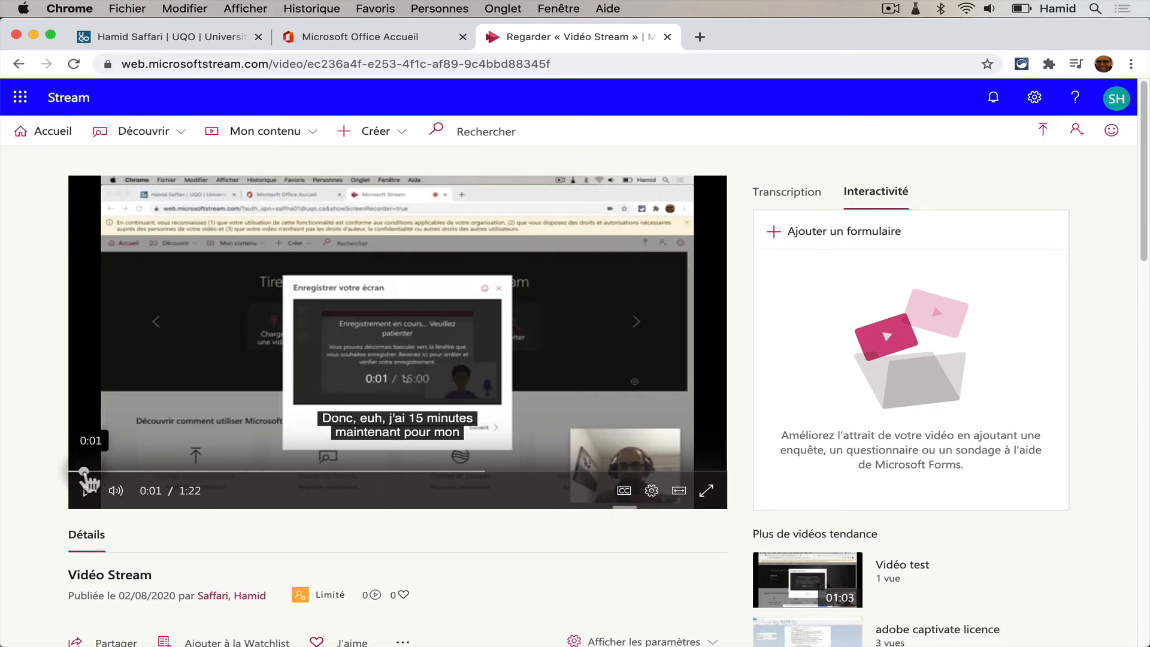
{"action": "left_click_drag", "start_coordinate": [85, 472], "coordinate": [380, 479]}
{"action": "left_click_drag", "start_coordinate": [377, 479], "coordinate": [387, 454]}
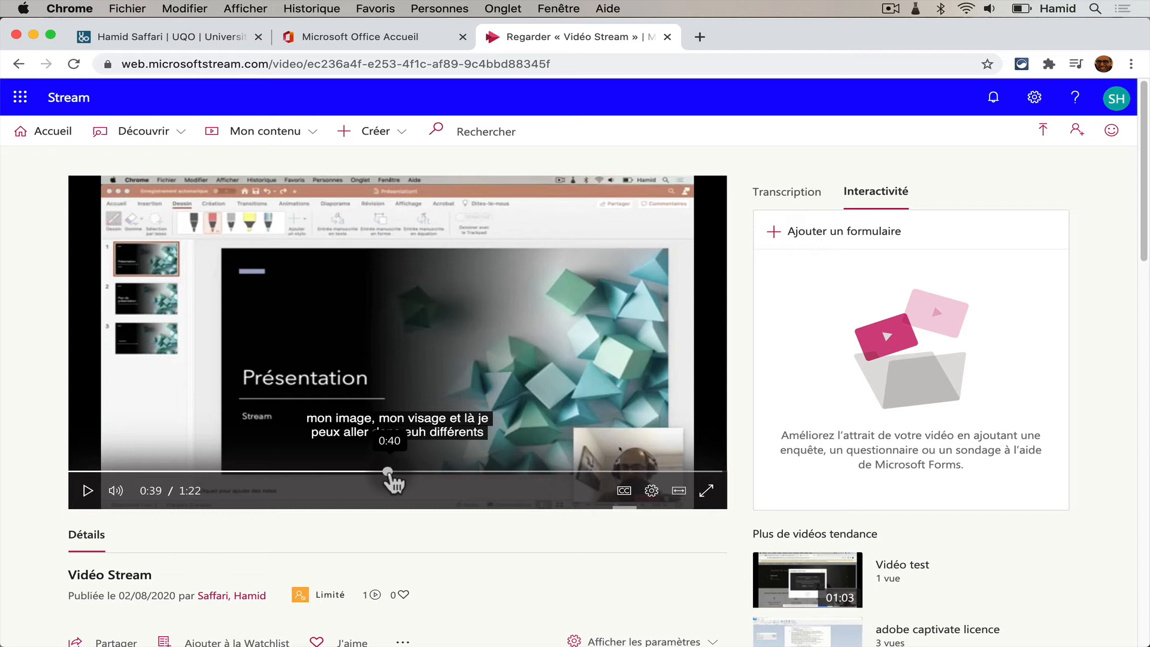
{"action": "left_click", "coordinate": [799, 299]}
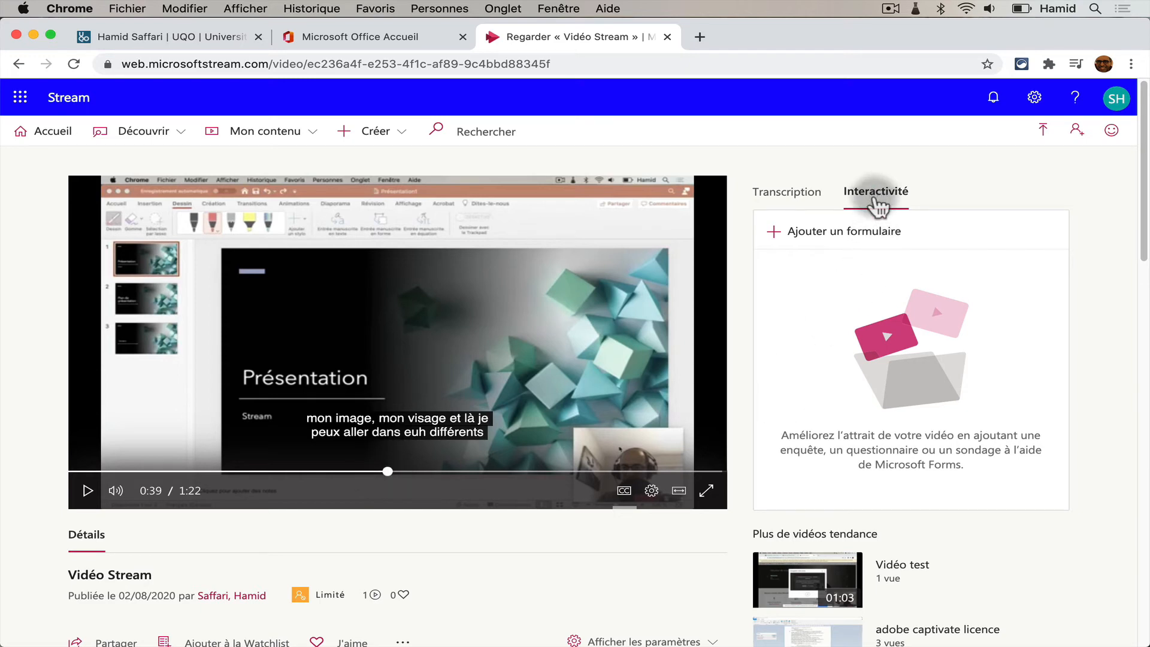
Start adding a form to Vidéo Stream at 0:39 and open Microsoft Forms to obtain the form's URL.
{"action": "left_click", "coordinate": [905, 202]}
{"action": "left_click", "coordinate": [772, 235]}
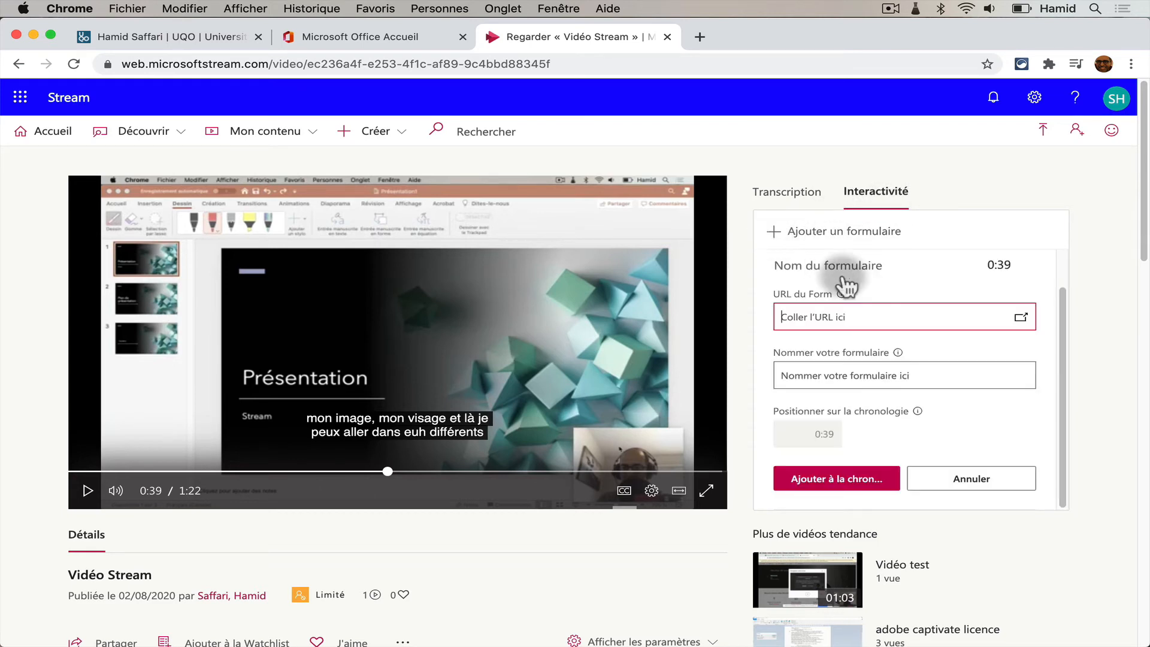
{"action": "left_click", "coordinate": [875, 310]}
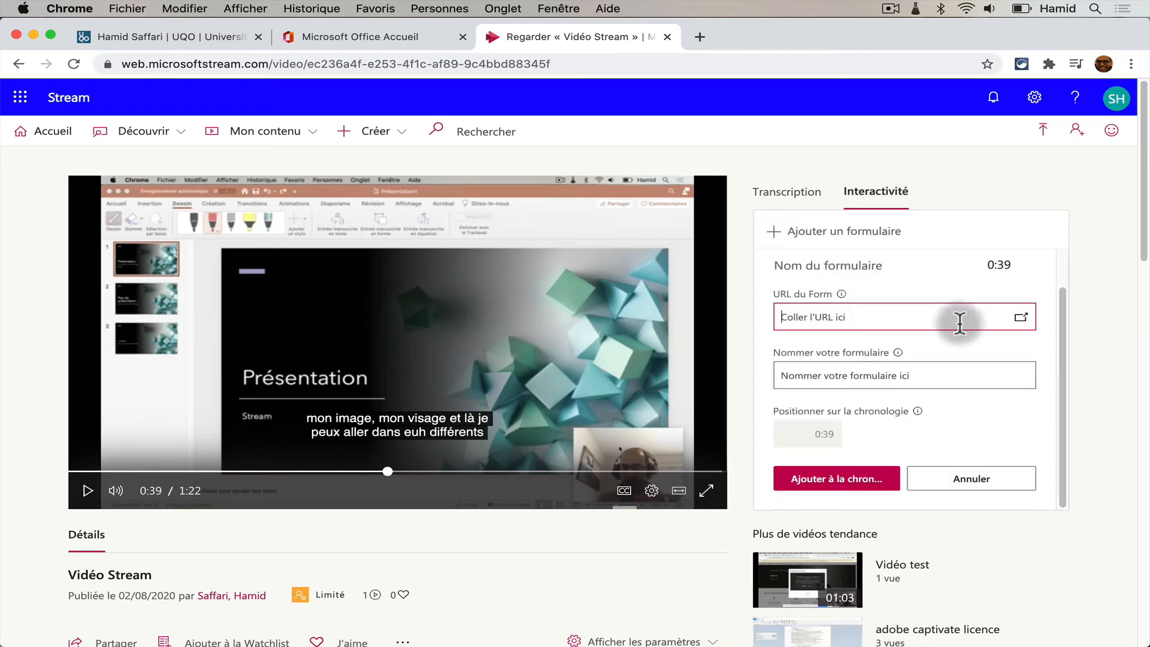
{"action": "left_click", "coordinate": [1020, 317]}
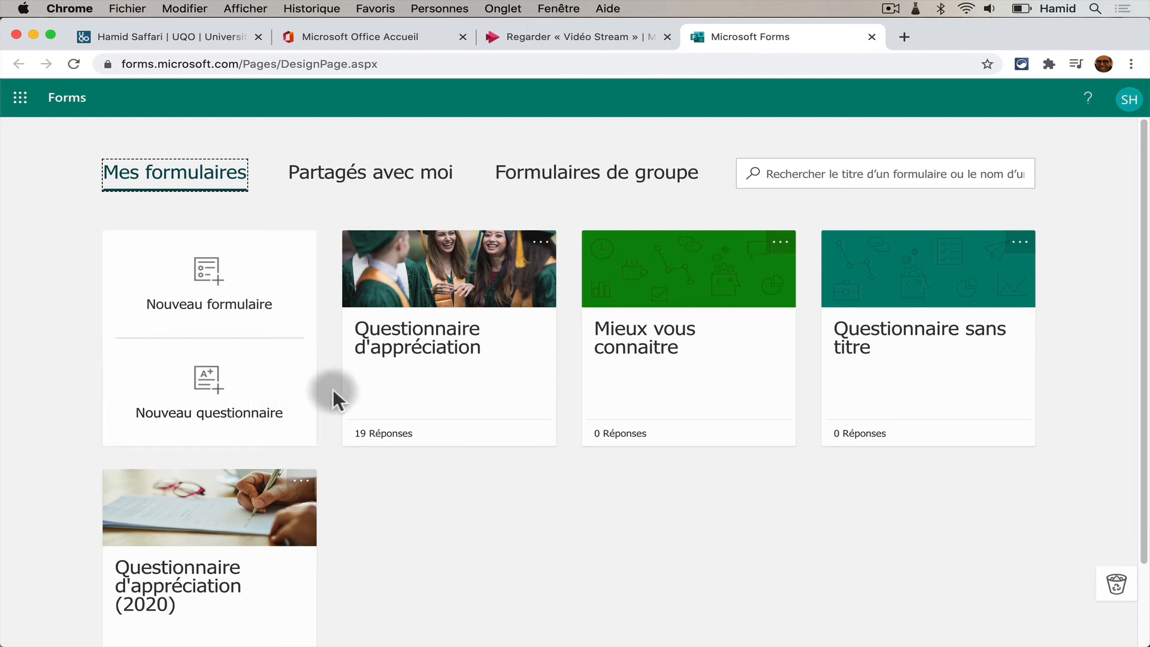
Open the form Questionnaire d'appréciation and review its questions from beginning to end.
{"action": "left_click", "coordinate": [446, 374]}
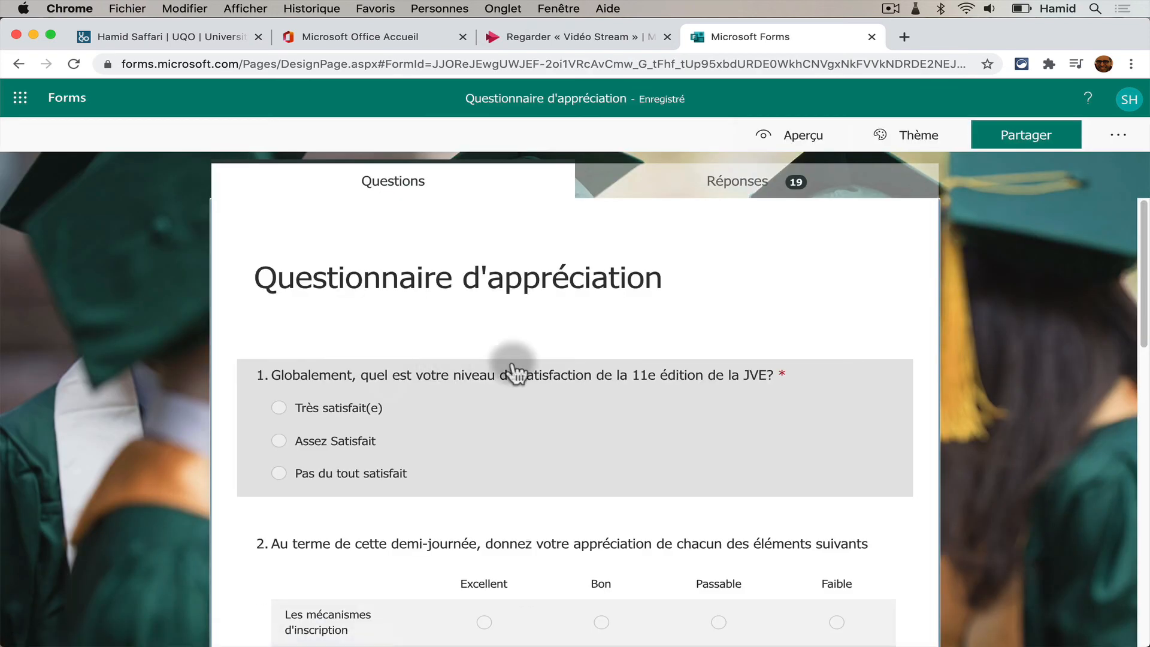
{"action": "scroll", "coordinate": [650, 389], "scroll_direction": "down", "scroll_amount": 3}
{"action": "scroll", "coordinate": [649, 389], "scroll_direction": "down", "scroll_amount": 3}
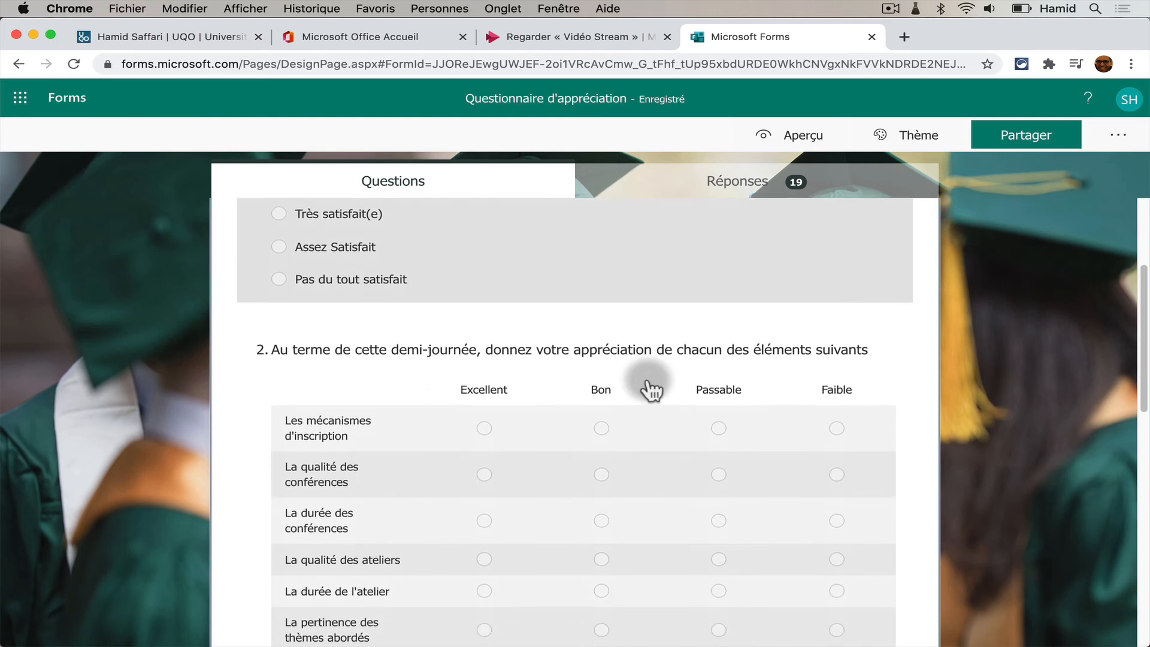
{"action": "scroll", "coordinate": [650, 389], "scroll_direction": "down", "scroll_amount": 5}
{"action": "scroll", "coordinate": [650, 389], "scroll_direction": "down", "scroll_amount": 10}
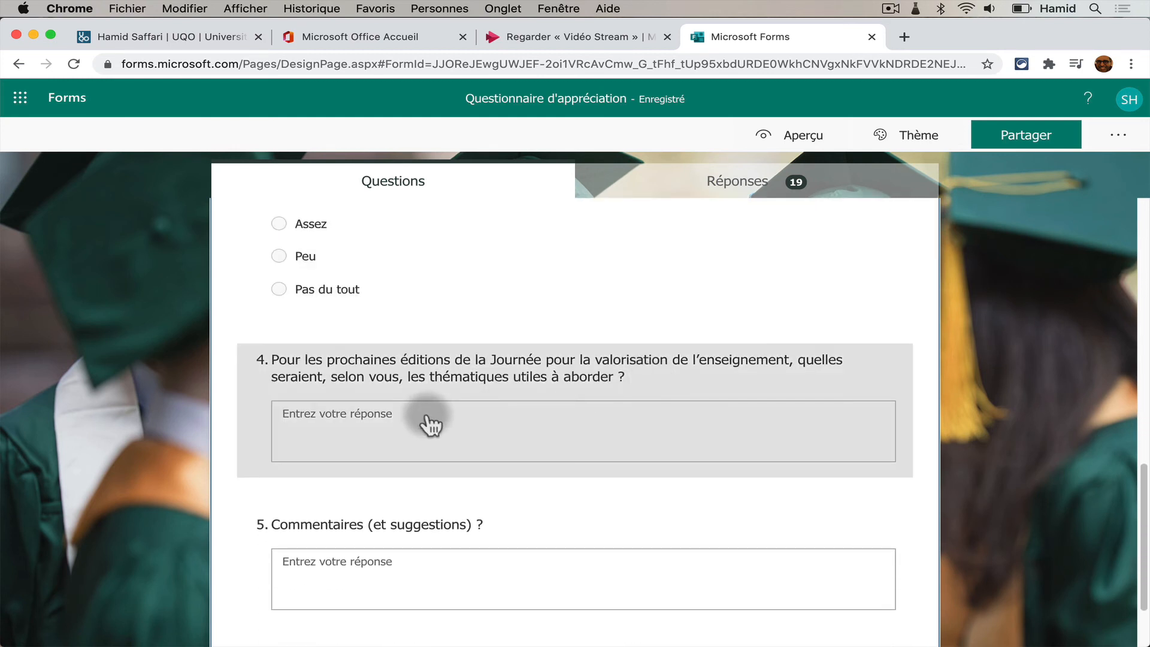
{"action": "scroll", "coordinate": [429, 425], "scroll_direction": "down", "scroll_amount": 3}
{"action": "scroll", "coordinate": [430, 425], "scroll_direction": "up", "scroll_amount": 15}
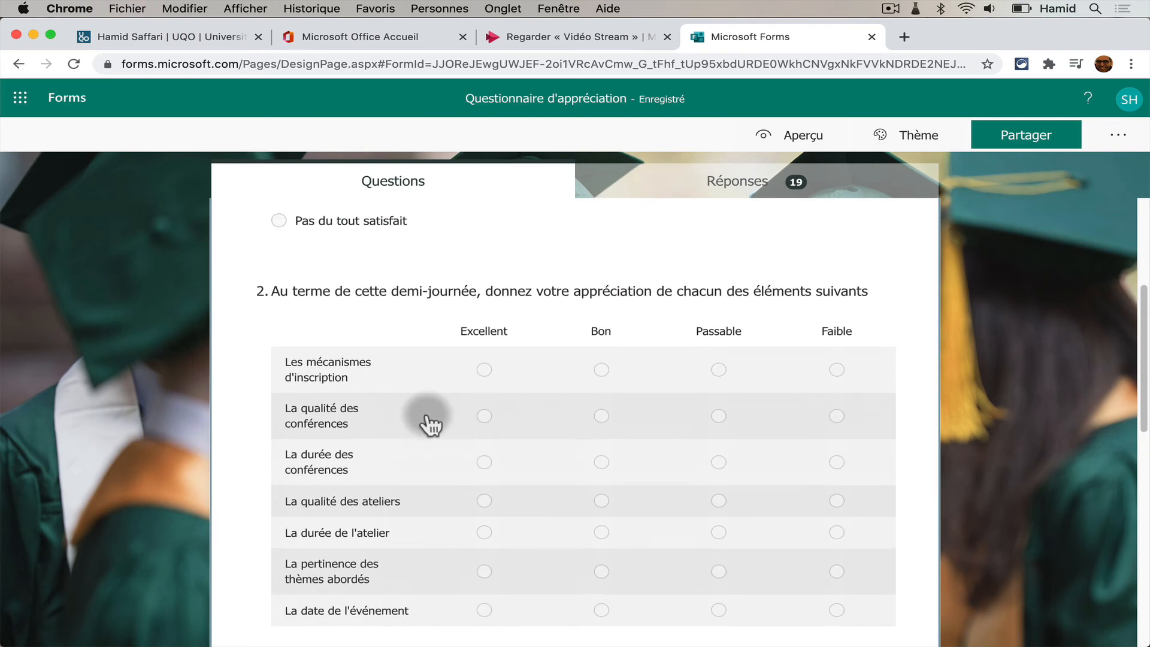
{"action": "scroll", "coordinate": [427, 419], "scroll_direction": "up", "scroll_amount": 3}
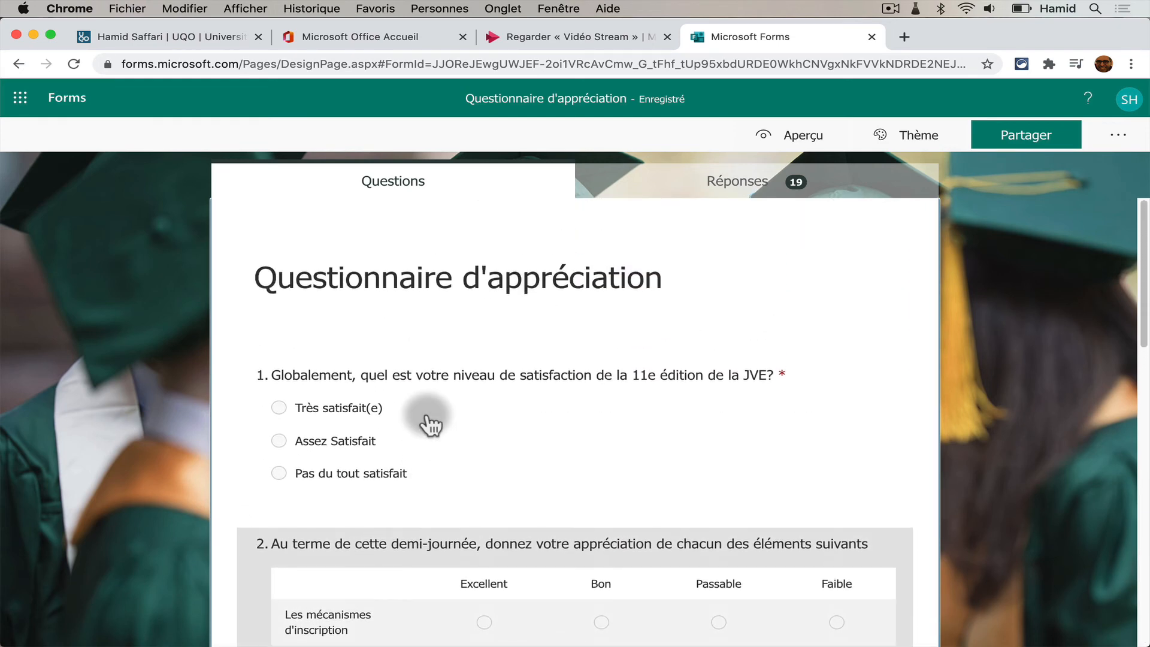
Copy the Questionnaire d'appréciation page address and paste it as the form URL for Vidéo Stream.
{"action": "left_click", "coordinate": [488, 65]}
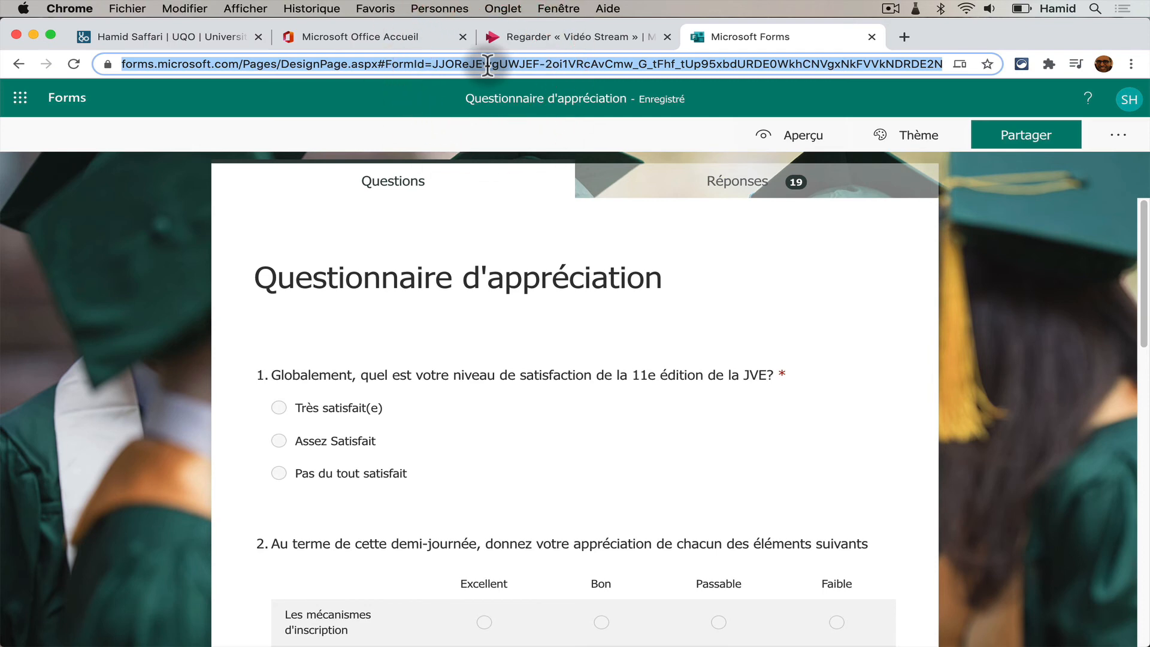
{"action": "left_click", "coordinate": [551, 33]}
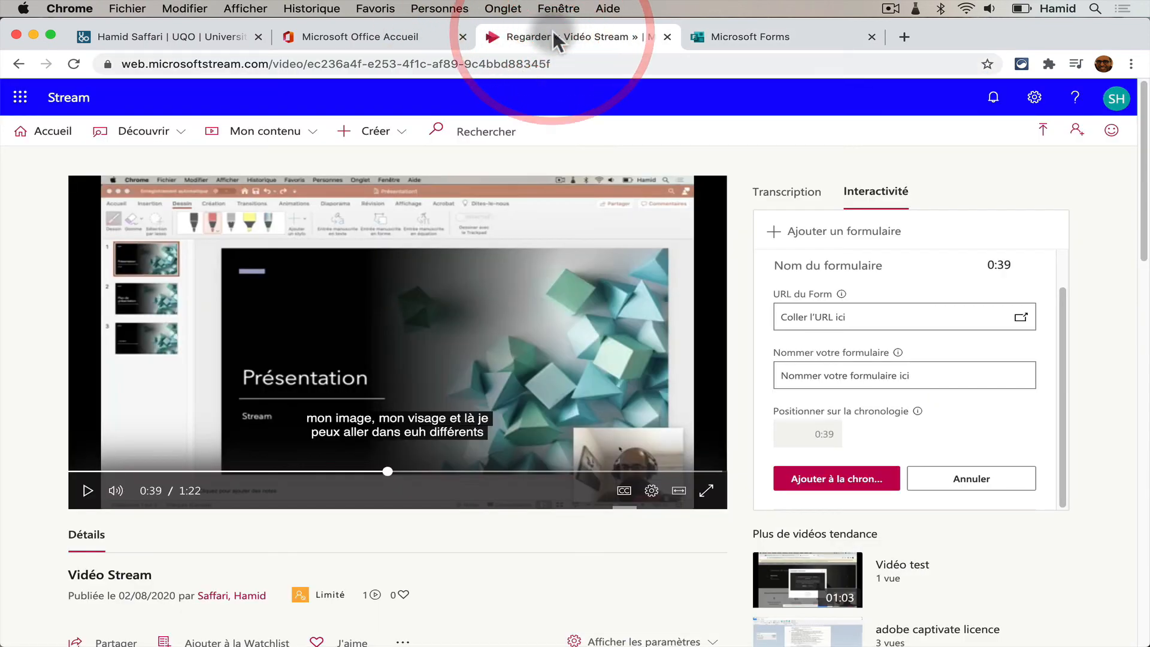
{"action": "left_click", "coordinate": [800, 316]}
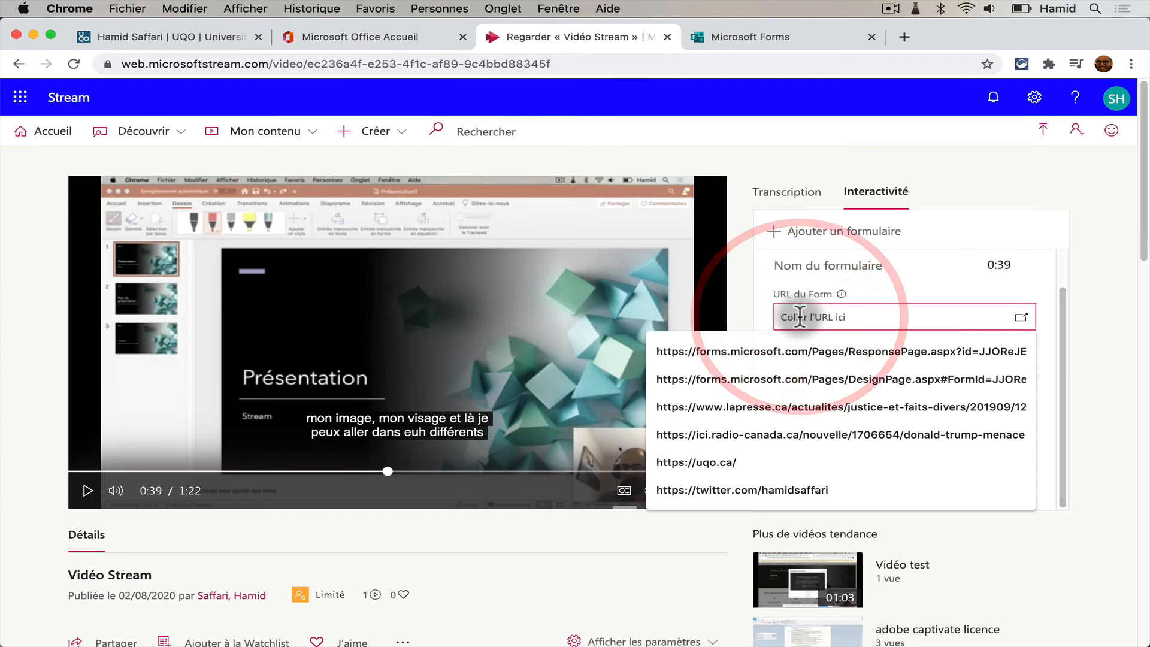
{"action": "key", "text": "super+v"}
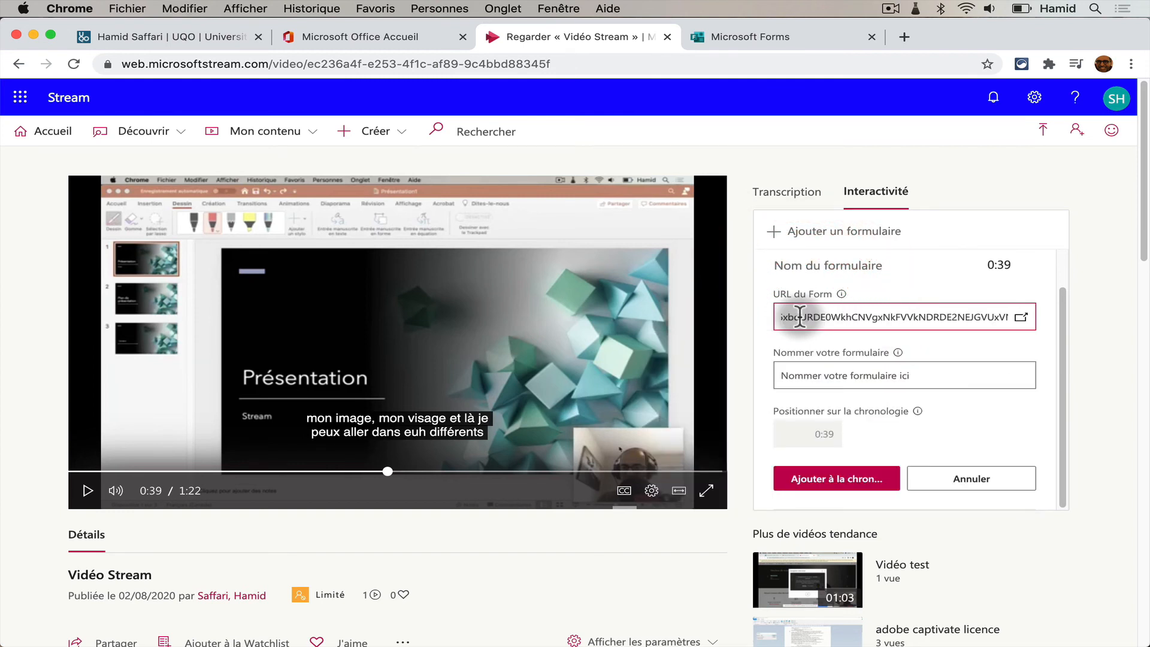
Name the form Formulaire test and add it to the video's timeline at 0:39.
{"action": "left_click", "coordinate": [827, 374]}
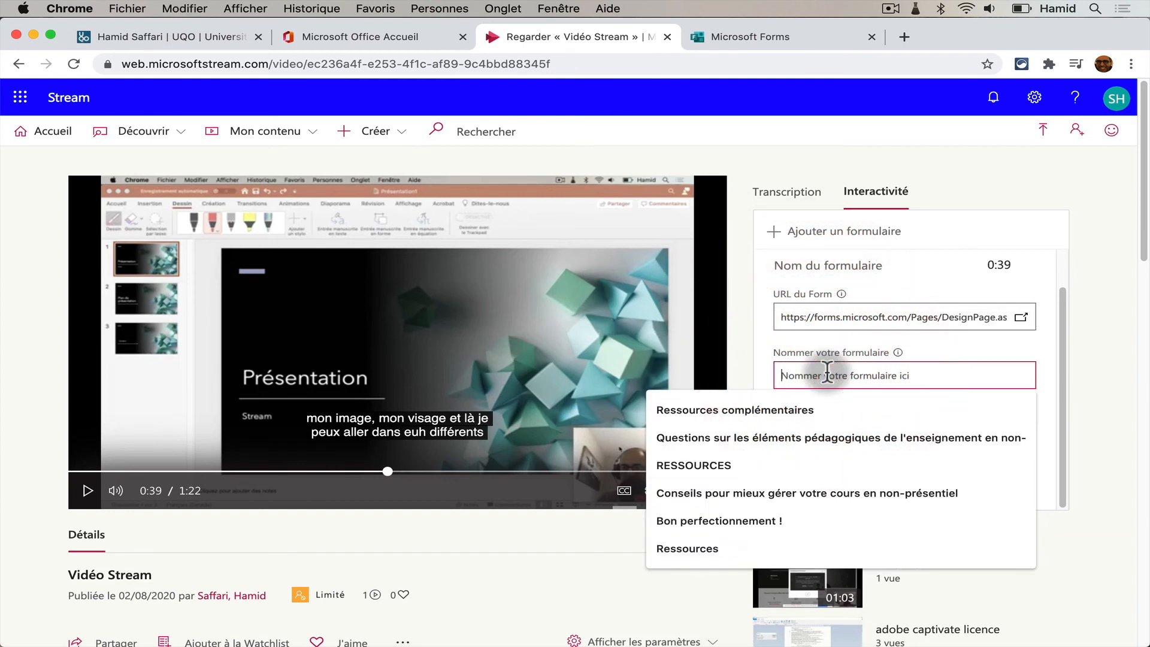
{"action": "type", "text": "Fo"}
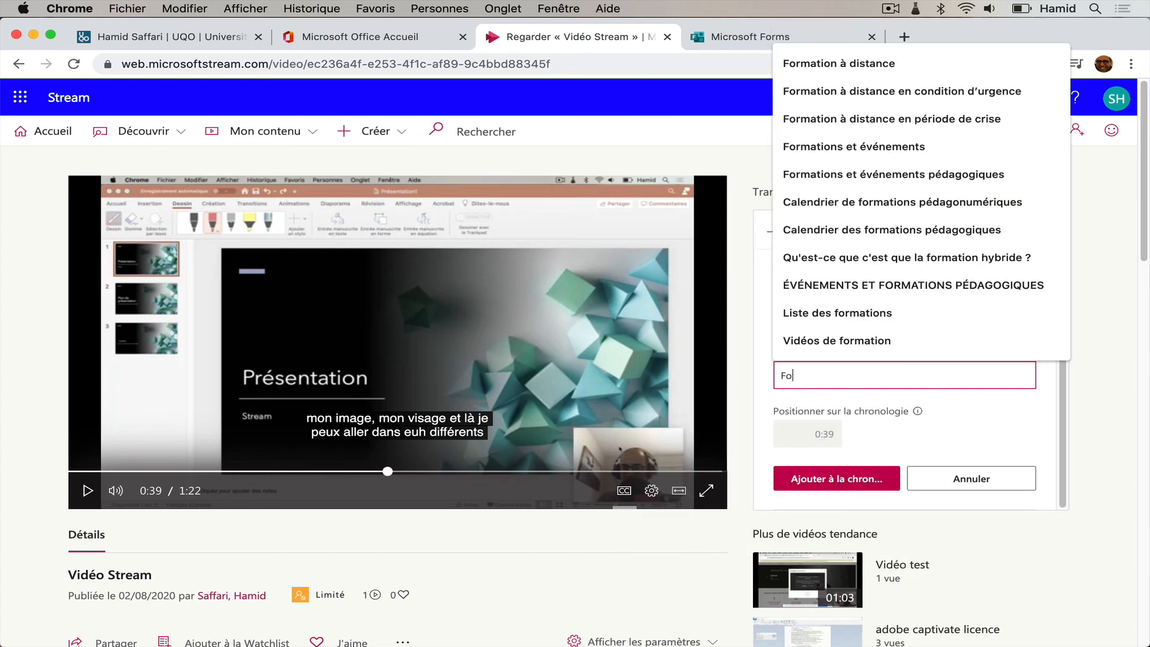
{"action": "type", "text": "rmulaire te"}
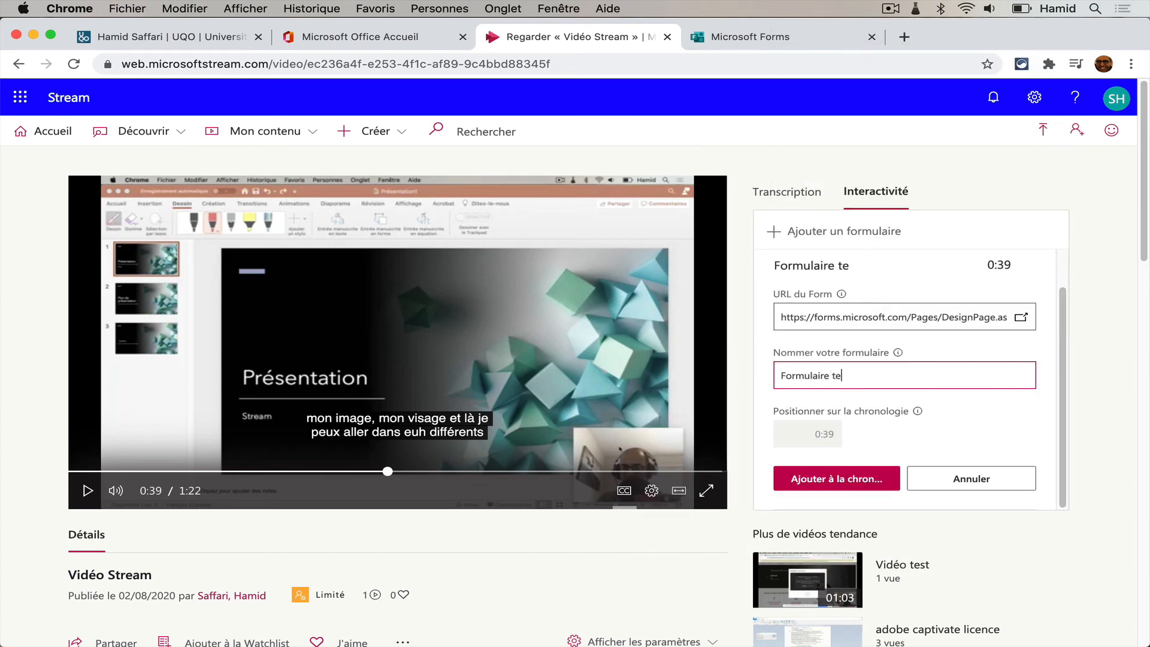
{"action": "type", "text": "st"}
{"action": "left_click", "coordinate": [990, 434]}
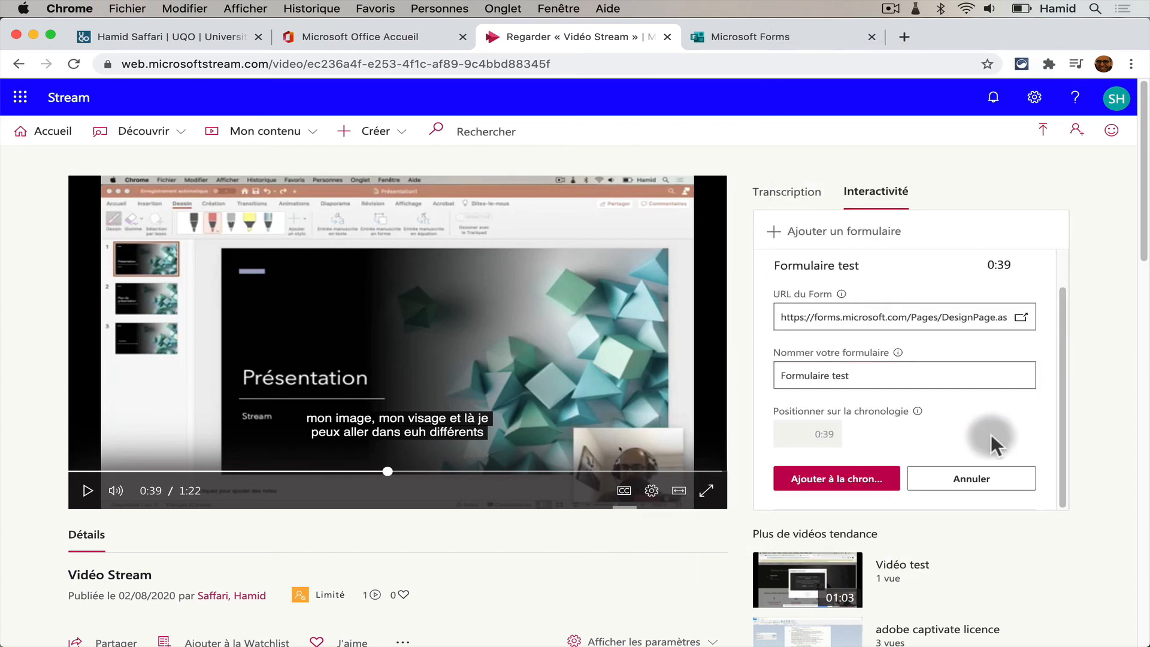
{"action": "left_click", "coordinate": [822, 483]}
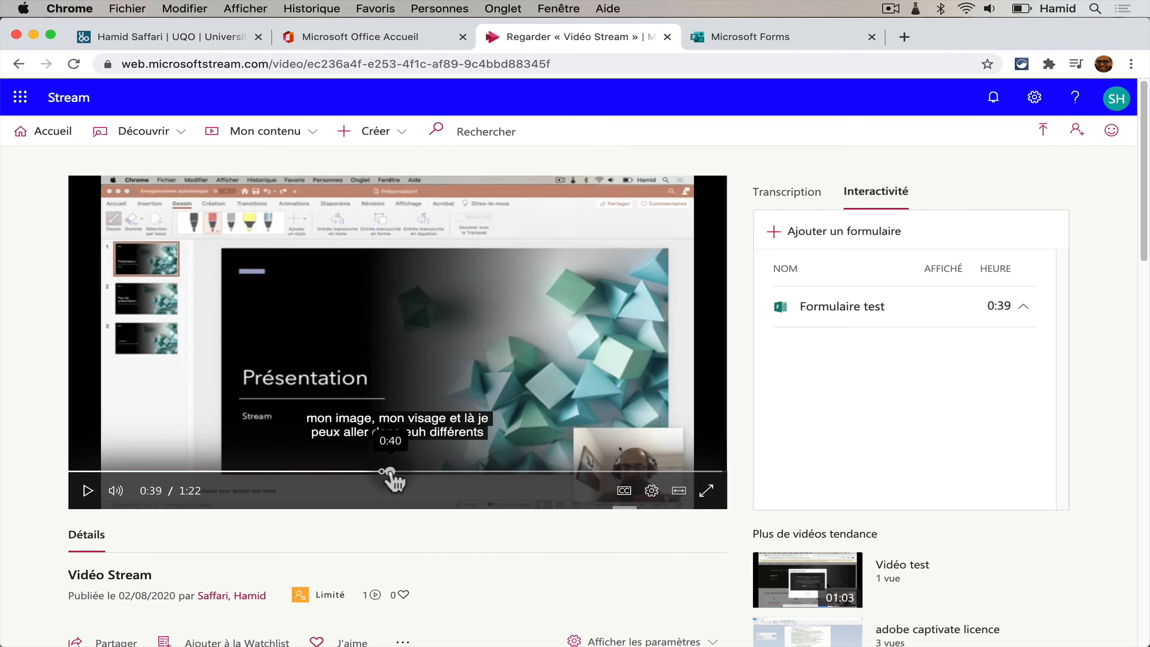
Move the playback back to 0:36, just before the form's marker, and play the video muted in full screen.
{"action": "left_click_drag", "start_coordinate": [390, 473], "coordinate": [279, 471]}
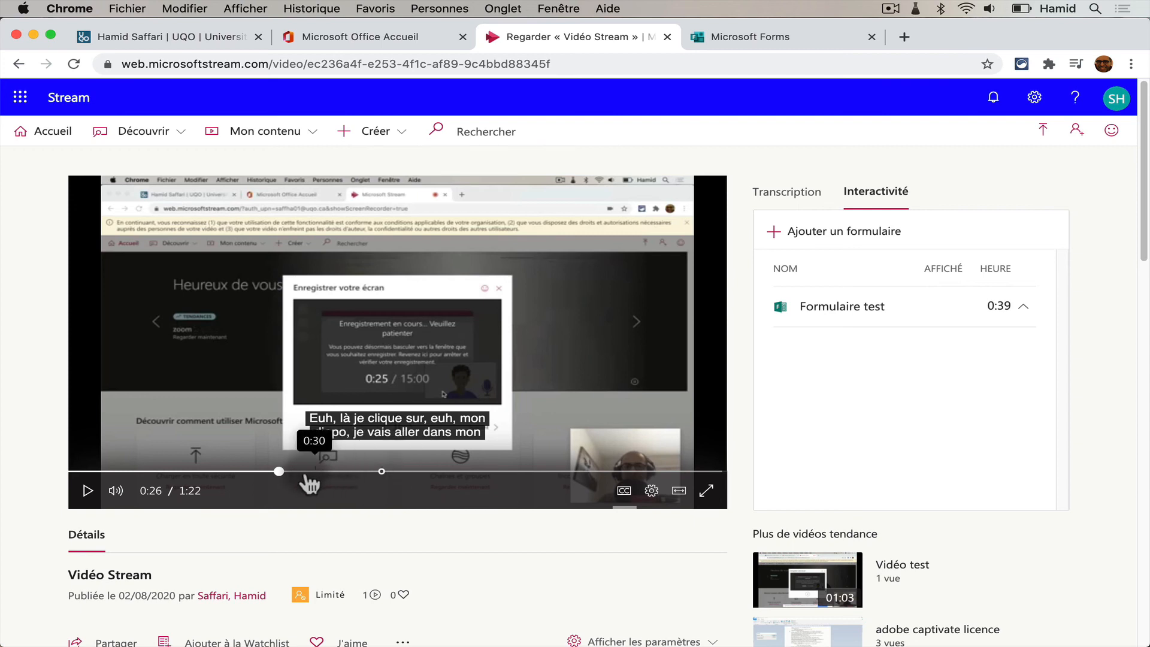
{"action": "left_click", "coordinate": [281, 474]}
{"action": "left_click_drag", "start_coordinate": [281, 473], "coordinate": [361, 473]}
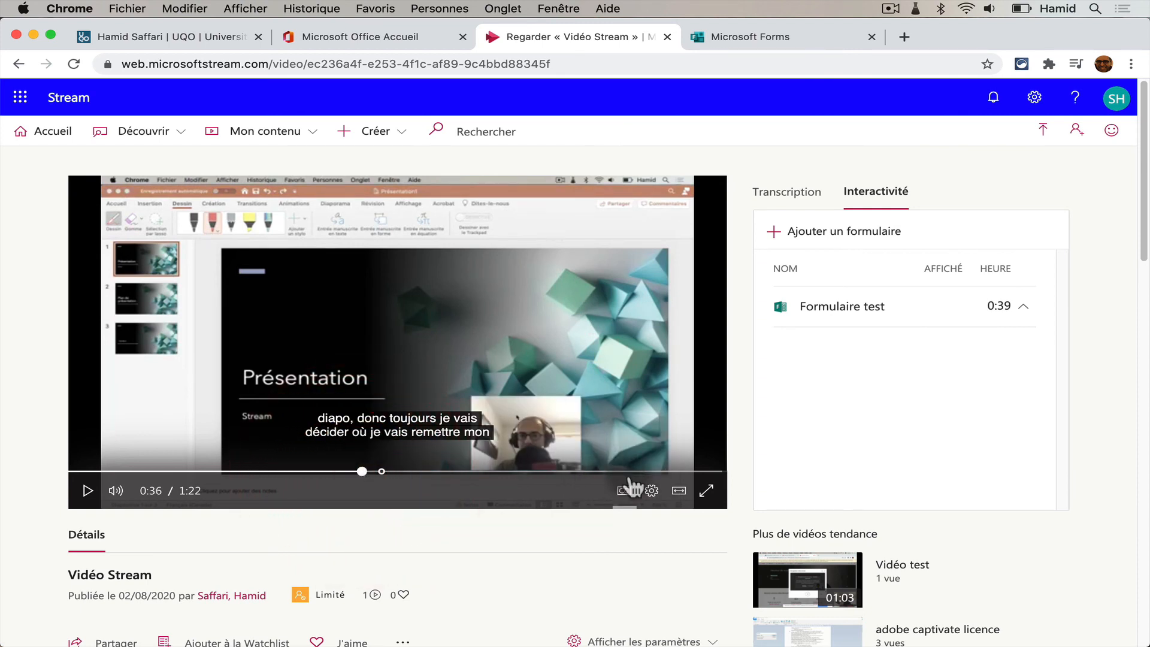
{"action": "left_click", "coordinate": [709, 503]}
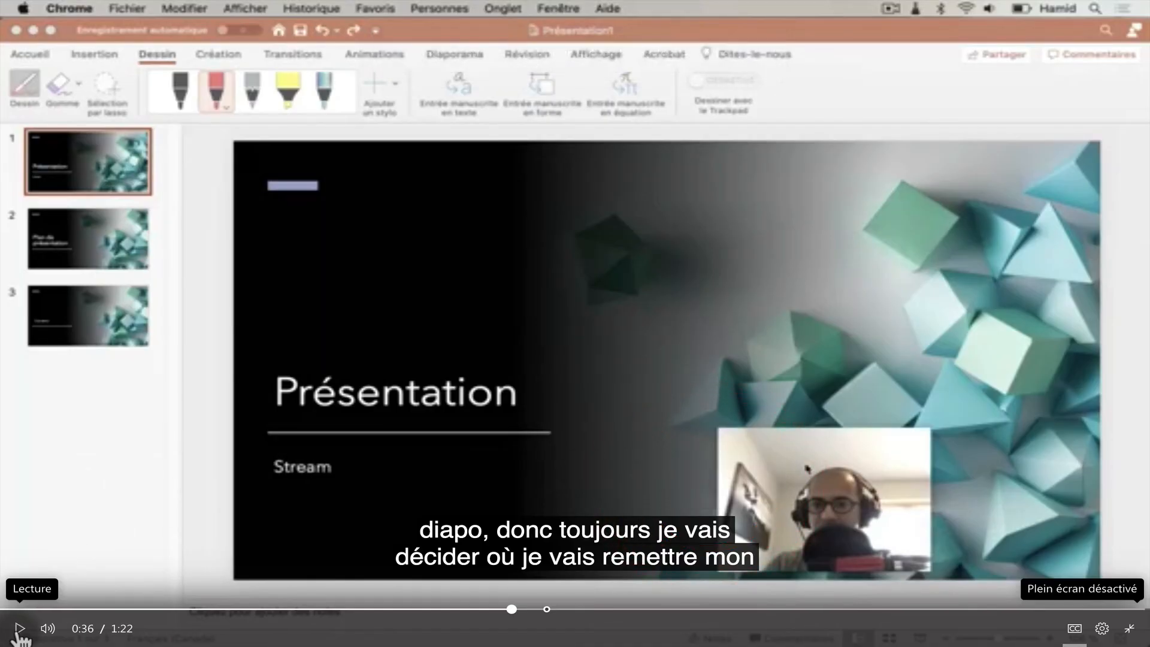
{"action": "left_click", "coordinate": [46, 629]}
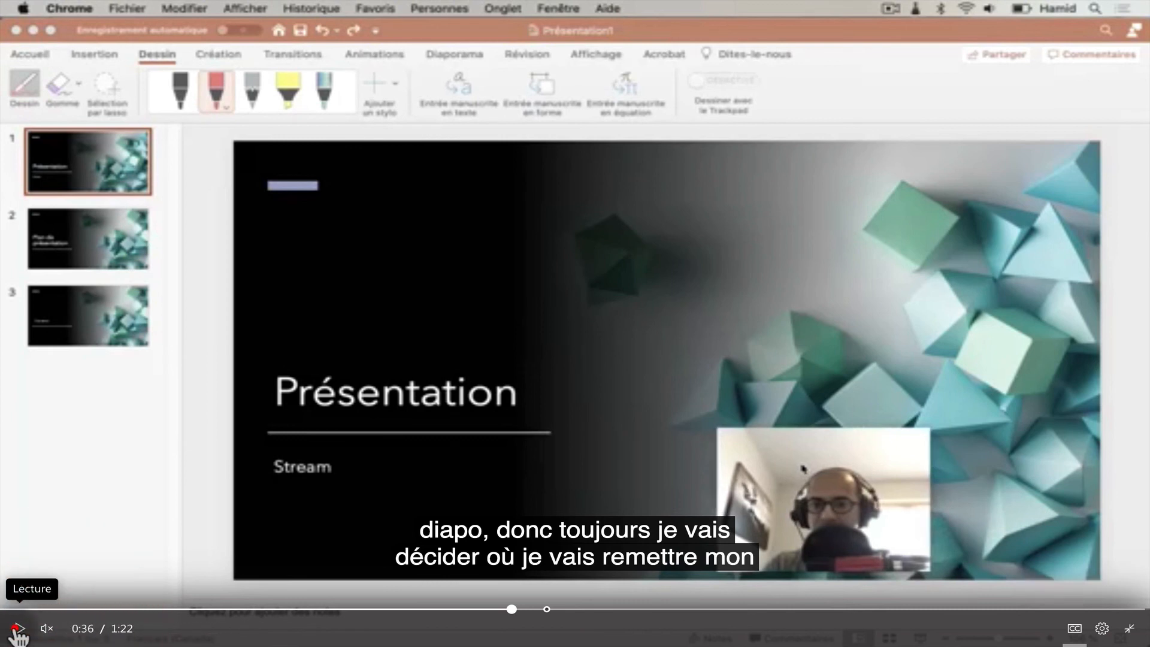
{"action": "left_click", "coordinate": [19, 629]}
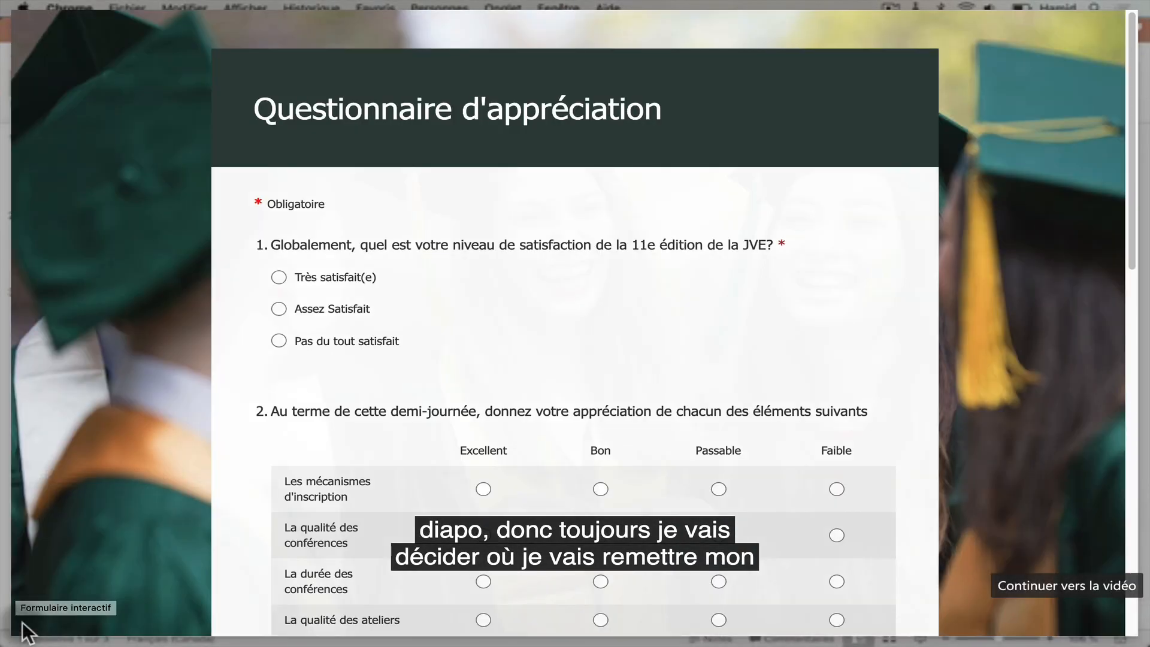
Try answering Très satisfait(e), Bon for Les mécanismes d'inscription and Excellent for La qualité des conférences, and leave the page without saving the answers.
{"action": "scroll", "coordinate": [815, 353], "scroll_direction": "down", "scroll_amount": 10}
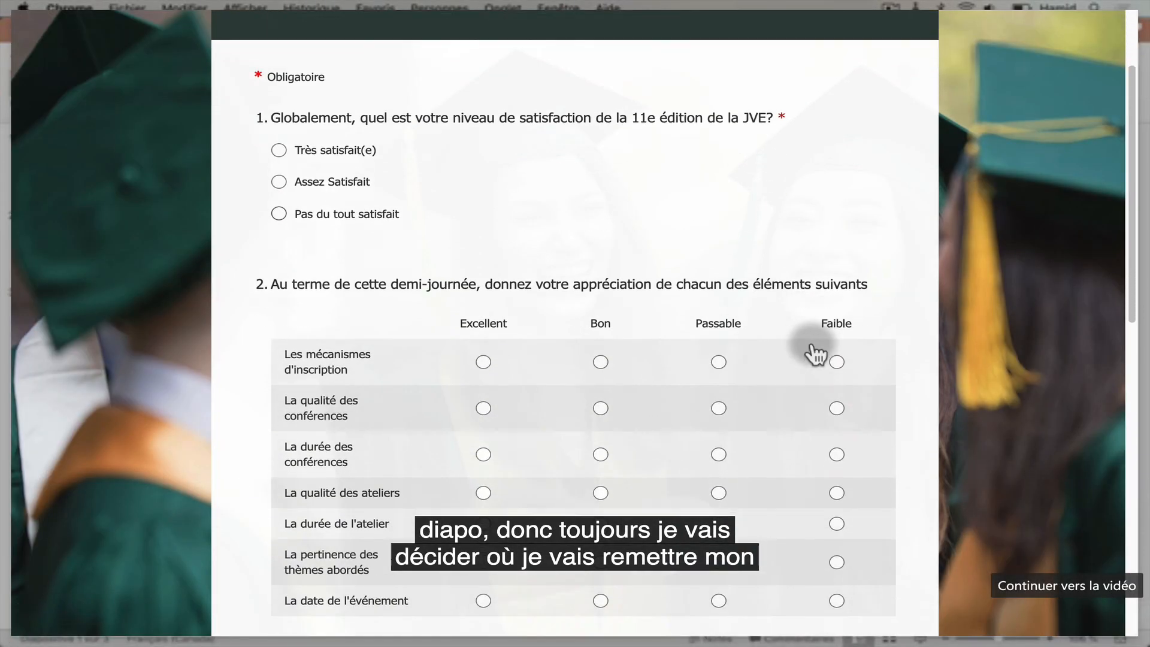
{"action": "scroll", "coordinate": [813, 352], "scroll_direction": "up", "scroll_amount": 10}
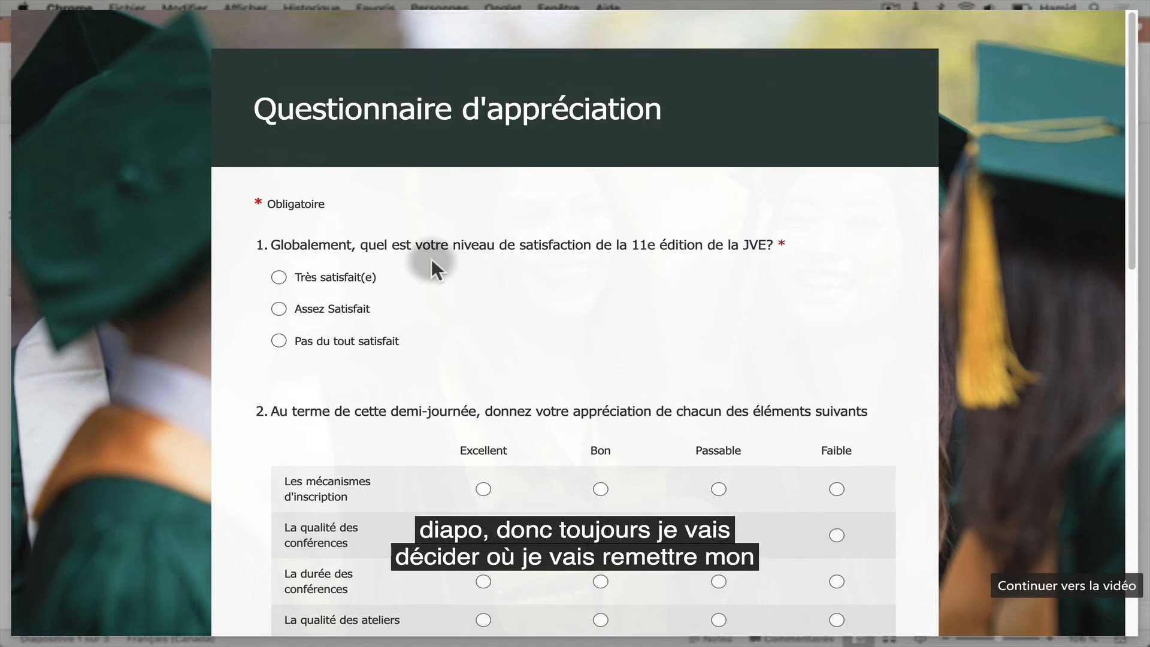
{"action": "left_click", "coordinate": [277, 277]}
{"action": "scroll", "coordinate": [335, 344], "scroll_direction": "down", "scroll_amount": 2}
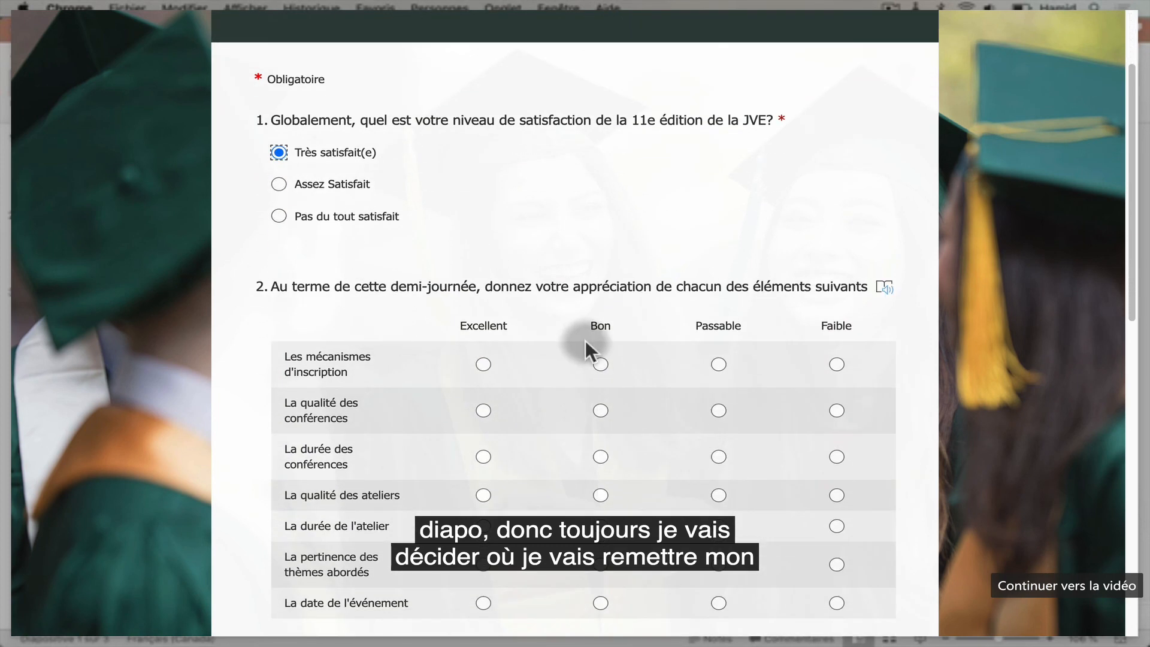
{"action": "left_click", "coordinate": [600, 364]}
{"action": "left_click", "coordinate": [483, 410]}
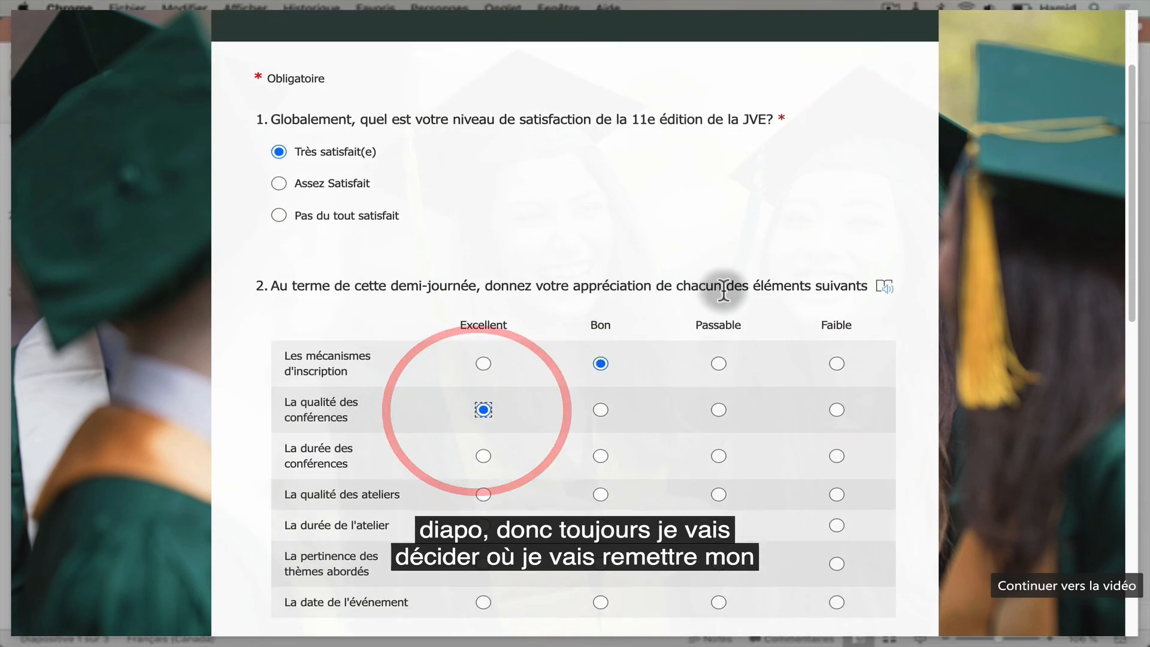
{"action": "scroll", "coordinate": [724, 311], "scroll_direction": "down", "scroll_amount": 8}
{"action": "scroll", "coordinate": [726, 353], "scroll_direction": "down", "scroll_amount": 5}
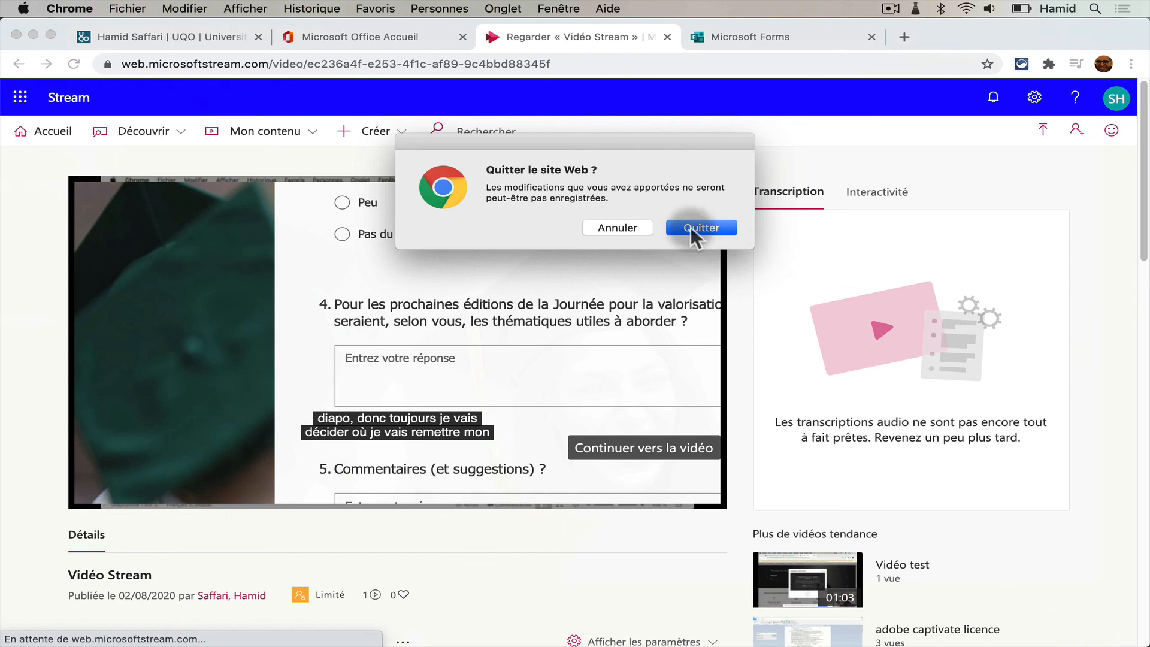
{"action": "left_click", "coordinate": [691, 228]}
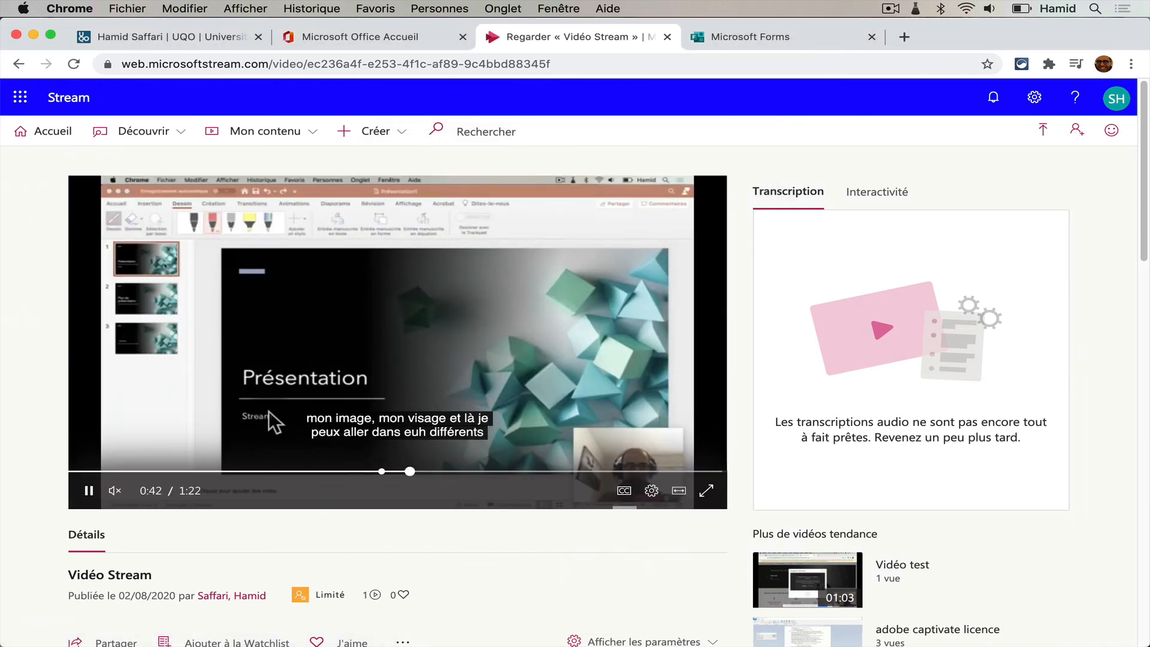
Pause the video and review the responses to each question of Questionnaire d'appréciation in Microsoft Forms.
{"action": "left_click", "coordinate": [87, 489]}
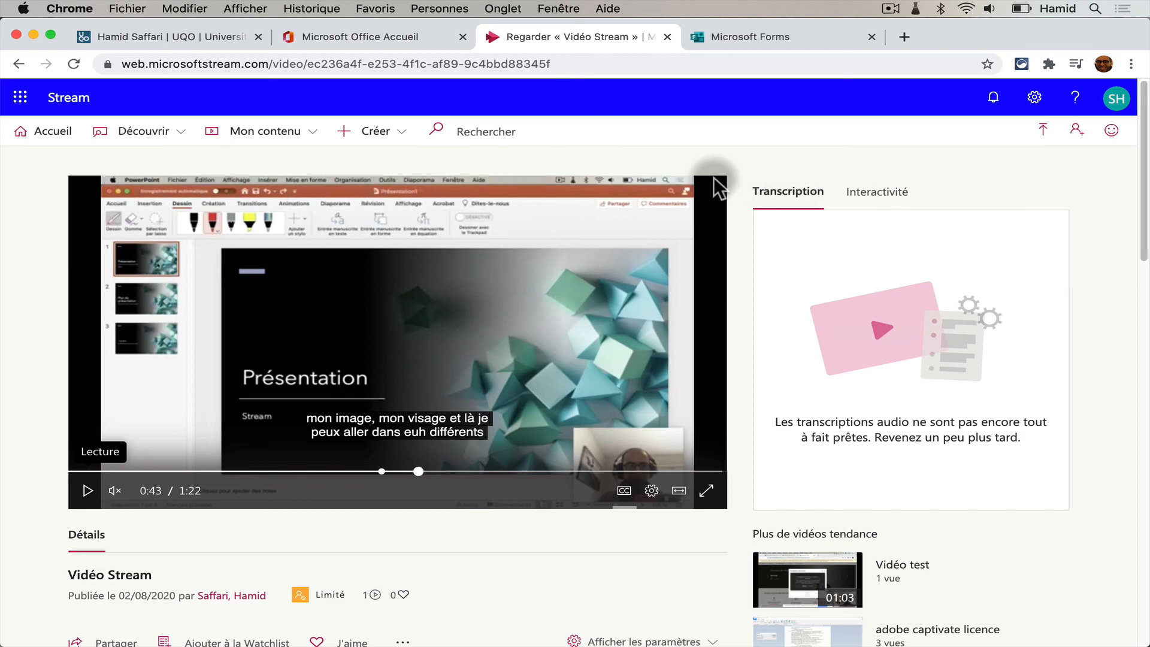
{"action": "left_click", "coordinate": [727, 28]}
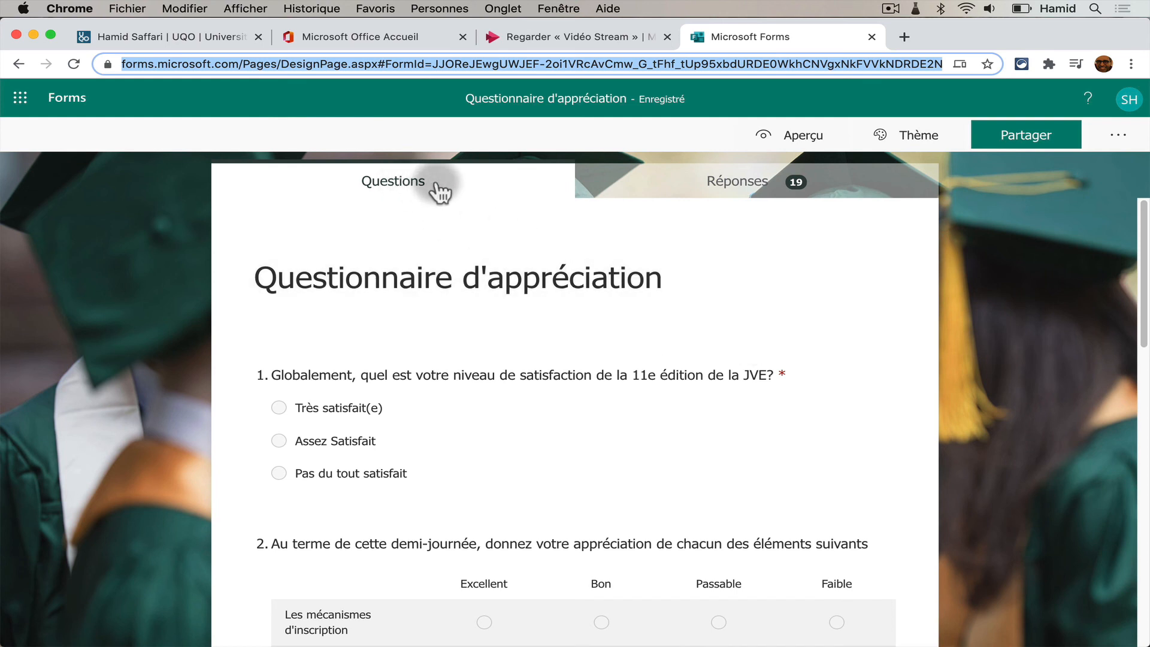
{"action": "left_click", "coordinate": [759, 189]}
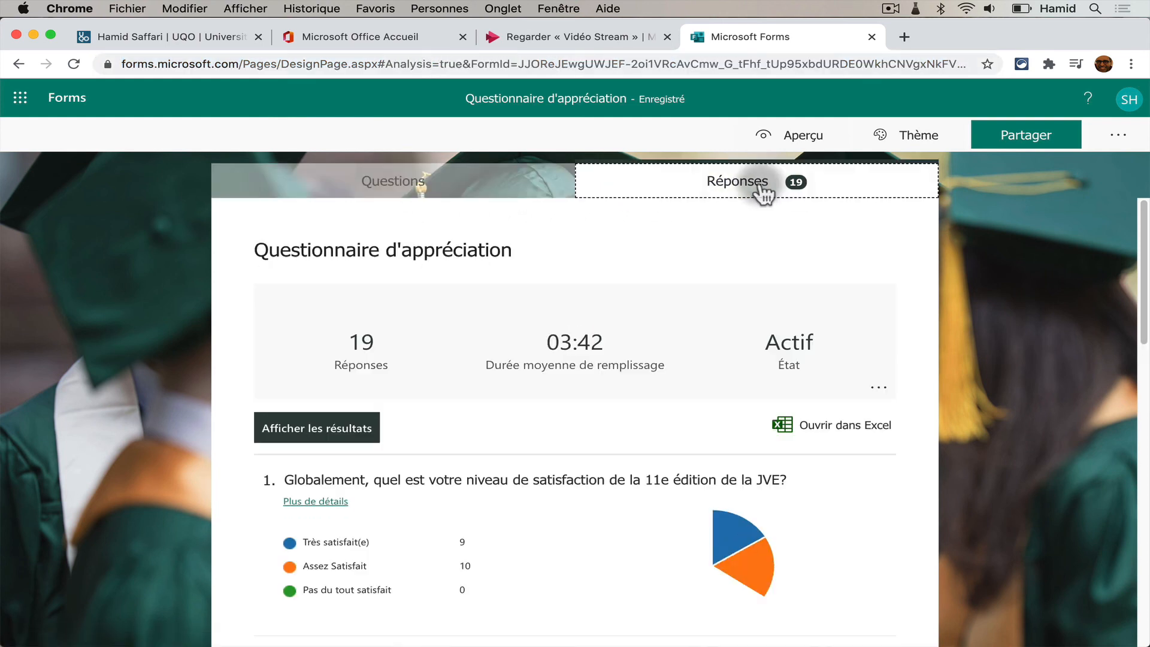
{"action": "scroll", "coordinate": [1030, 411], "scroll_direction": "down", "scroll_amount": 1}
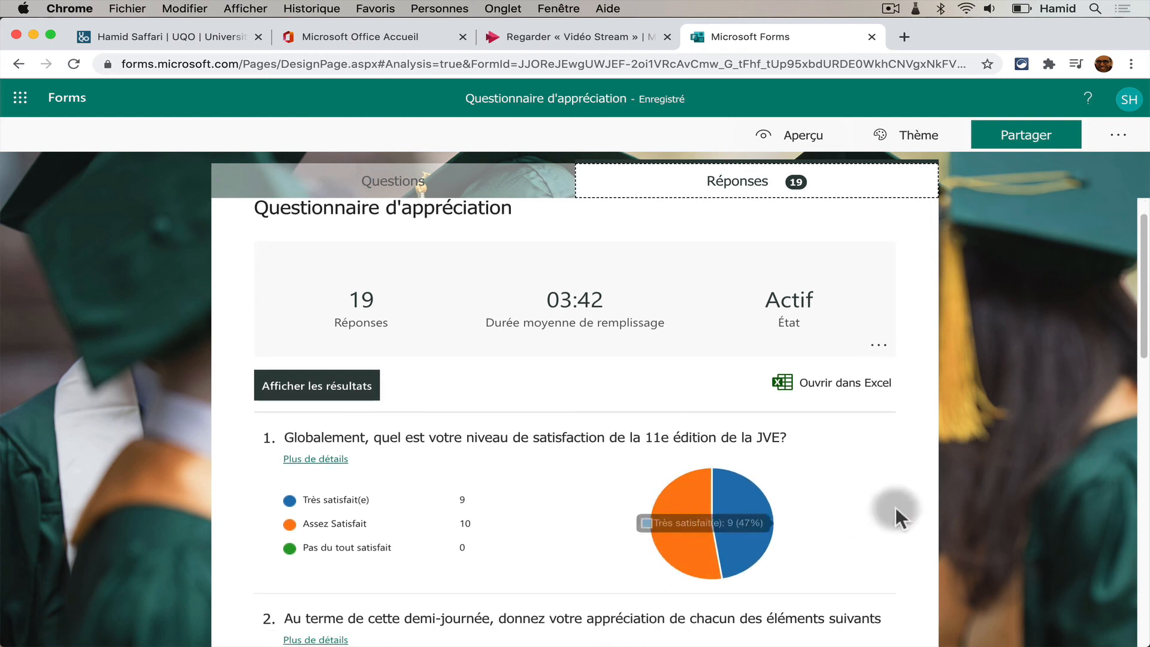
{"action": "scroll", "coordinate": [961, 498], "scroll_direction": "down", "scroll_amount": 1}
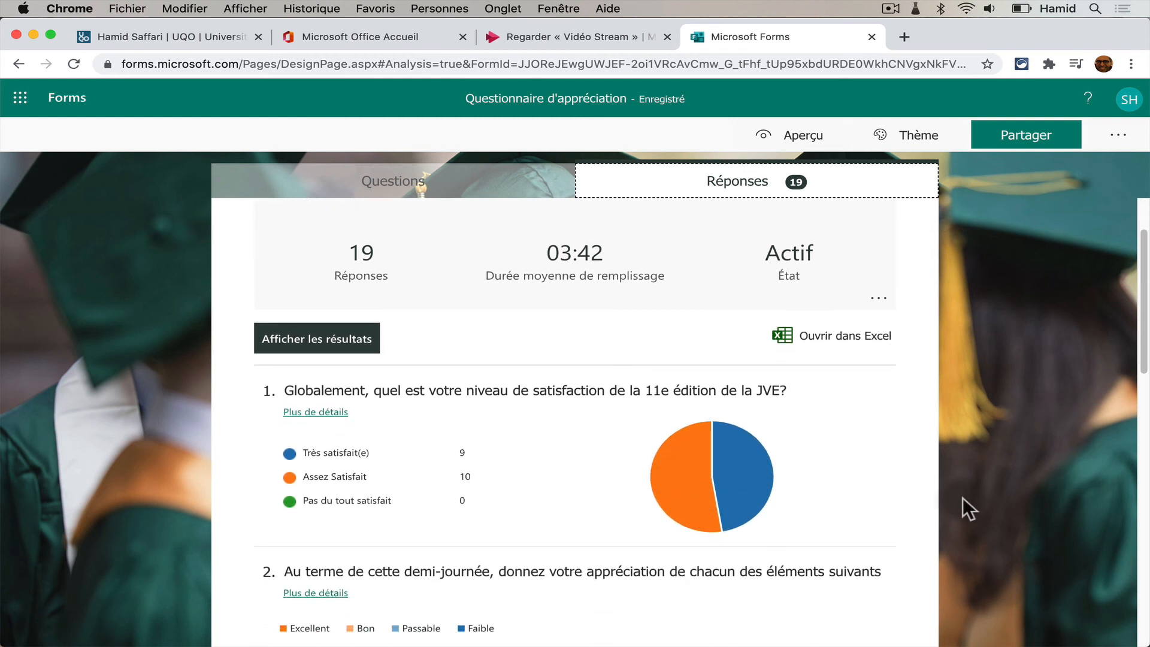
{"action": "scroll", "coordinate": [962, 497], "scroll_direction": "down", "scroll_amount": 3}
{"action": "scroll", "coordinate": [954, 410], "scroll_direction": "down", "scroll_amount": 10}
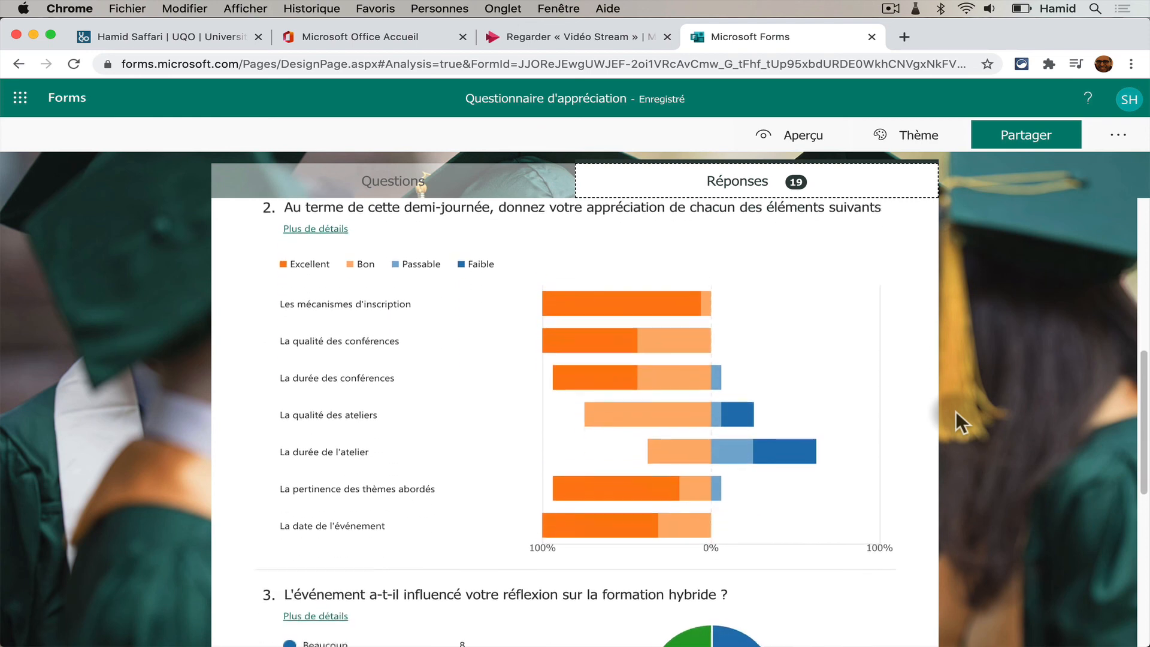
{"action": "scroll", "coordinate": [954, 410], "scroll_direction": "down", "scroll_amount": 7}
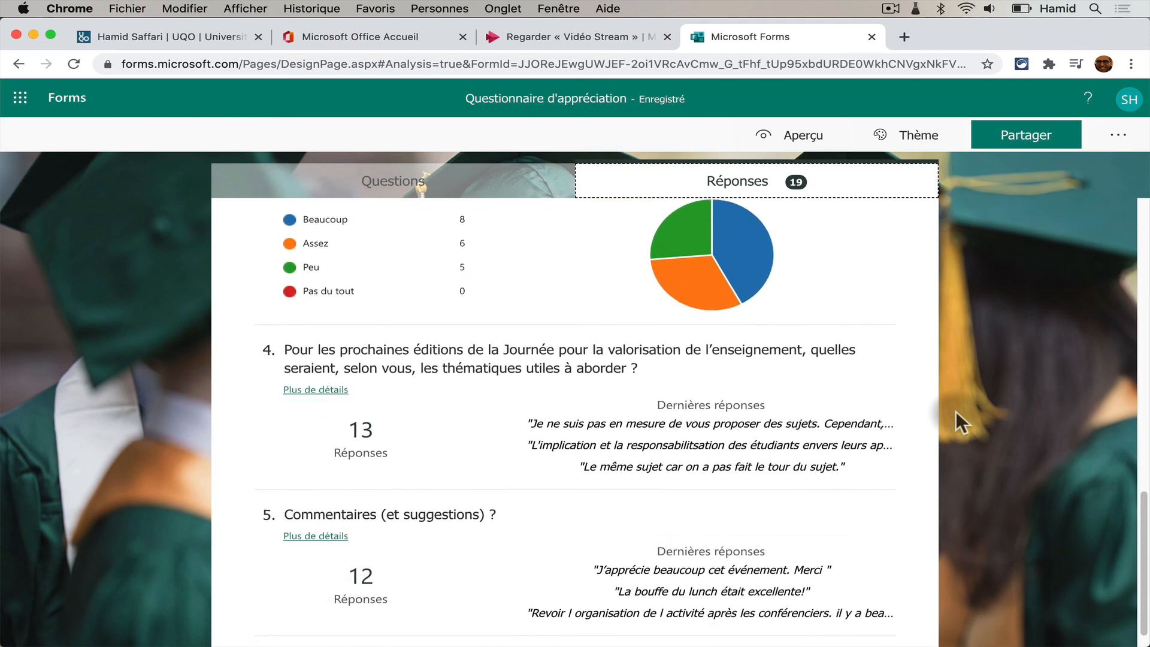
{"action": "scroll", "coordinate": [954, 437], "scroll_direction": "up", "scroll_amount": 9}
{"action": "scroll", "coordinate": [954, 437], "scroll_direction": "up", "scroll_amount": 15}
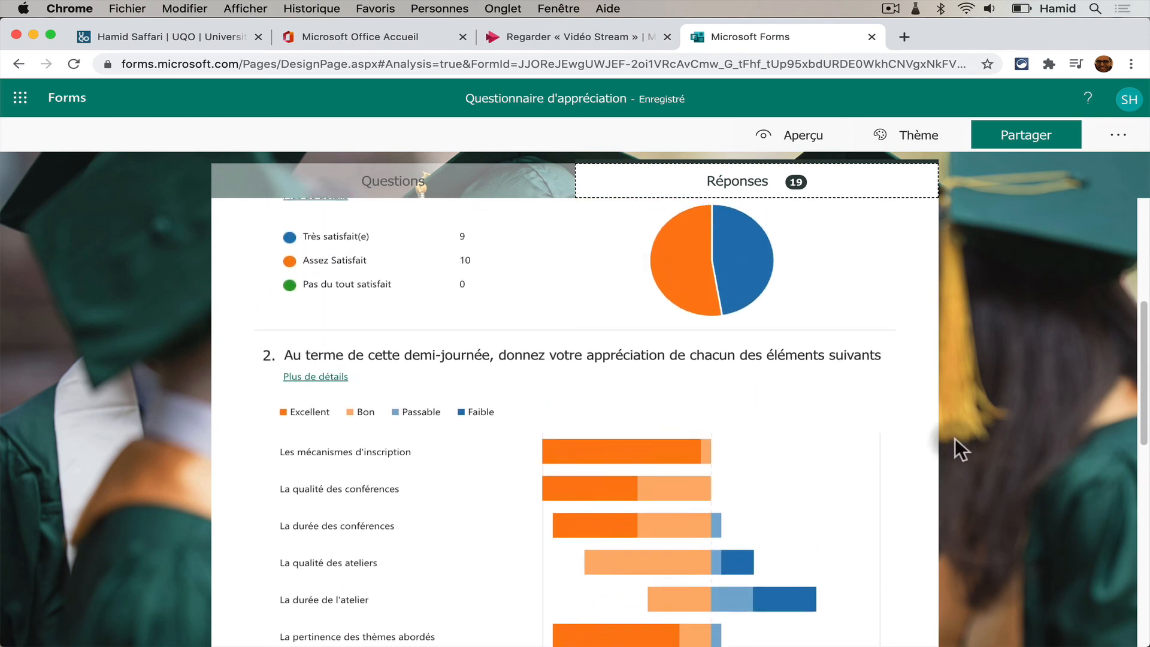